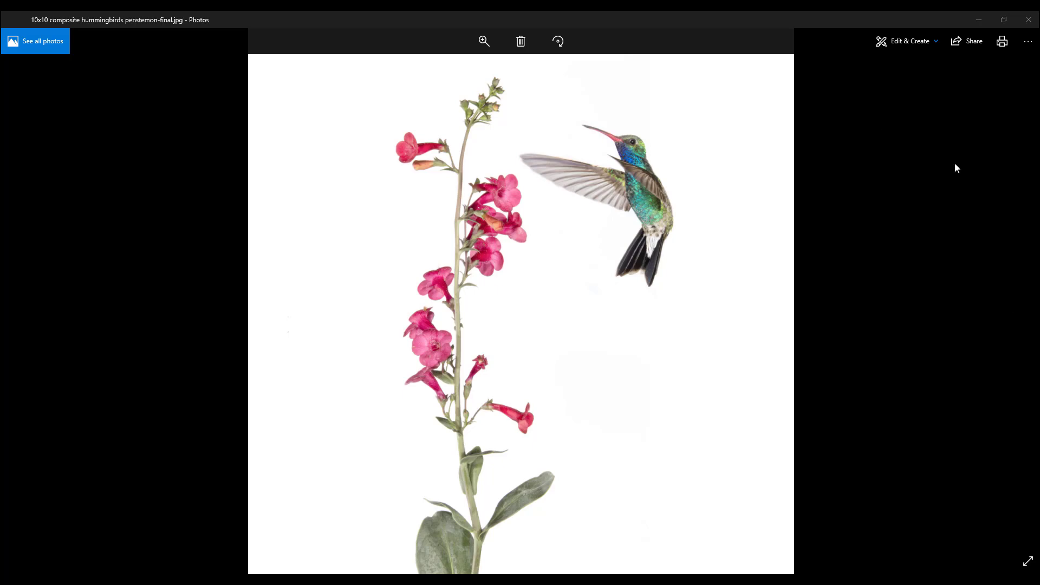
Put away the finished composite image, open the purple flower photo _MG_0277.CR2 in Camera Raw and enlarge the Camera Raw window
{"action": "left_click", "coordinate": [977, 20]}
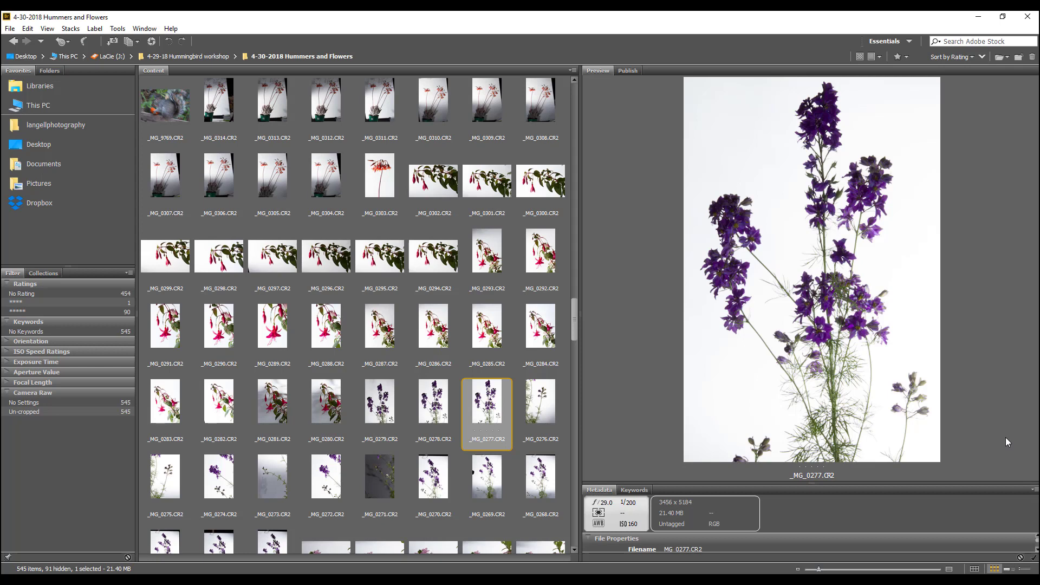
{"action": "double_click", "coordinate": [482, 415]}
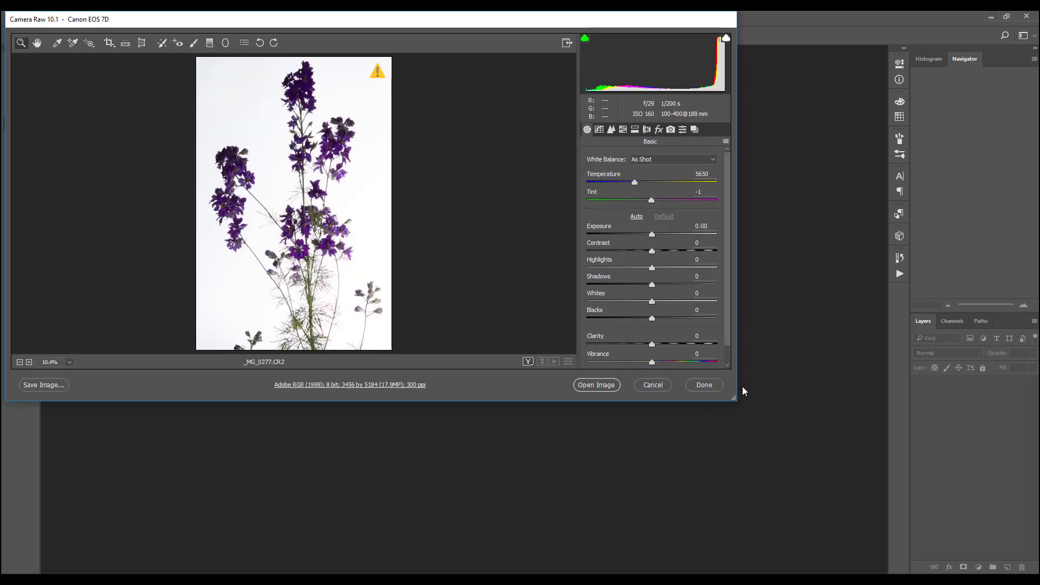
{"action": "left_click_drag", "start_coordinate": [735, 398], "coordinate": [911, 567]}
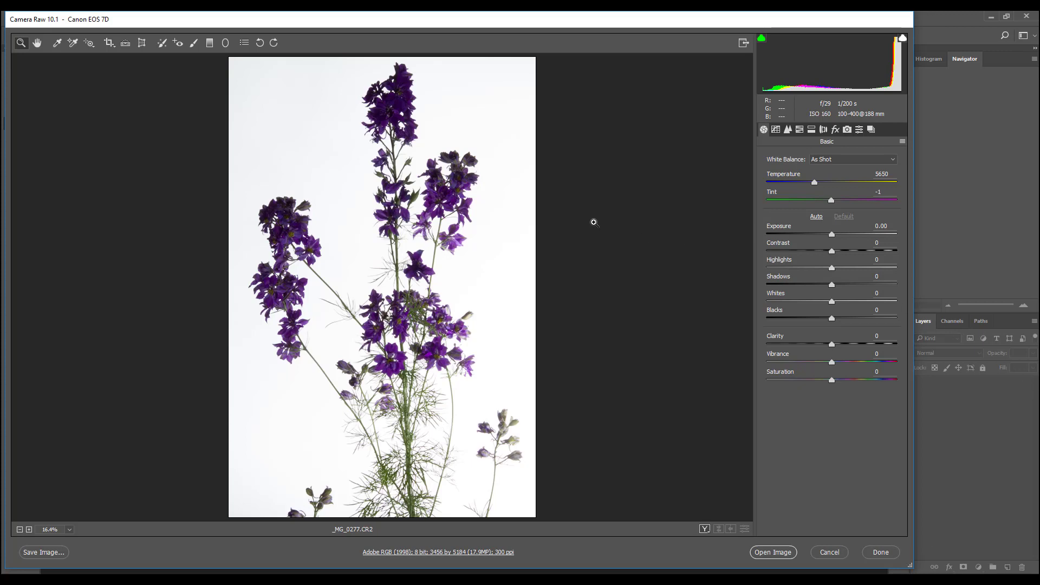
Set the purple flower photo's exposure to +0.60 and check the white background along the whole stem
{"action": "left_click", "coordinate": [389, 85]}
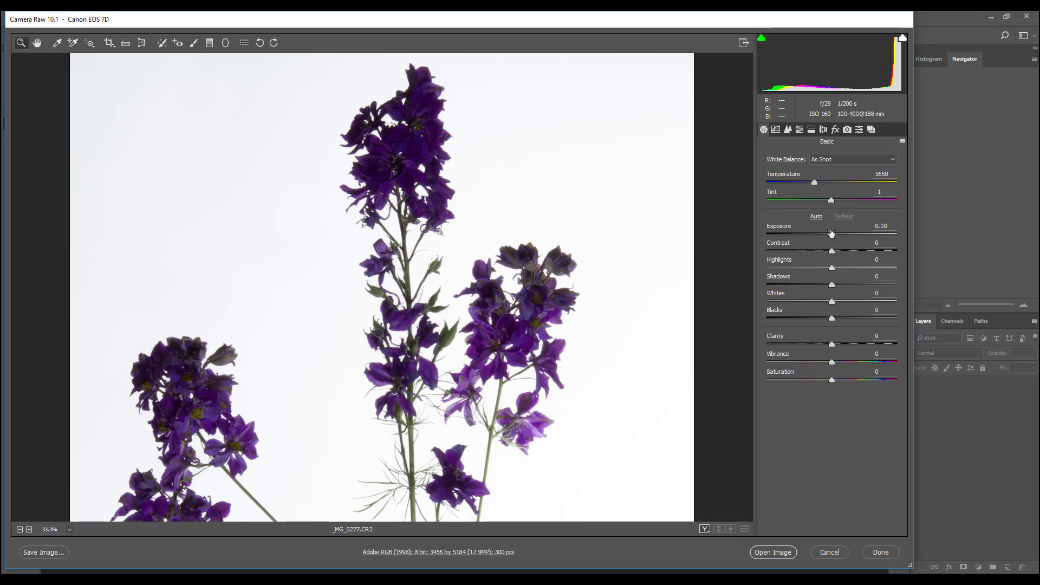
{"action": "left_click_drag", "start_coordinate": [833, 237], "coordinate": [841, 237]}
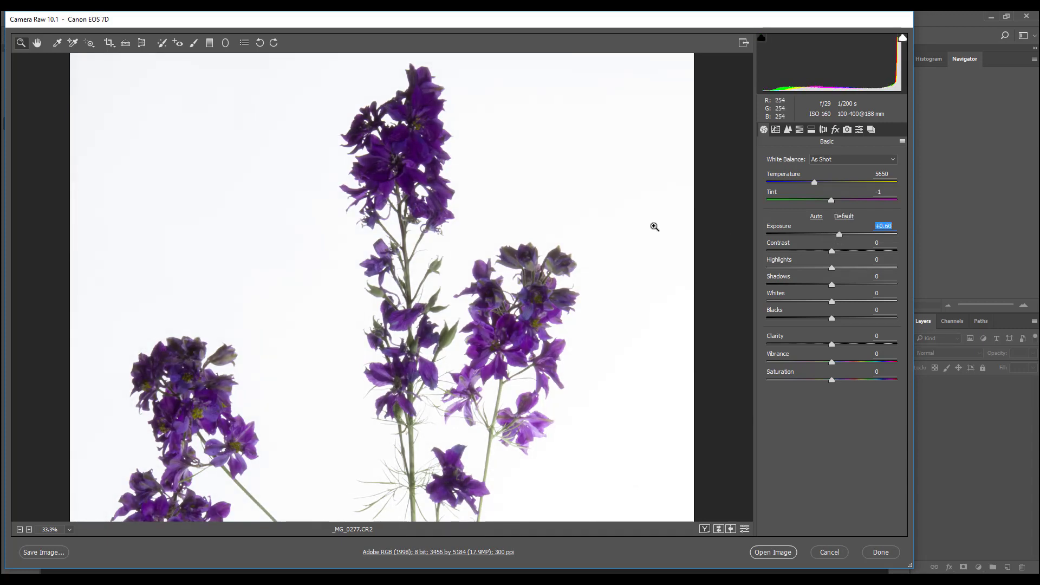
{"action": "scroll", "coordinate": [650, 241], "scroll_direction": "down", "scroll_amount": 4}
{"action": "scroll", "coordinate": [647, 246], "scroll_direction": "down", "scroll_amount": 2}
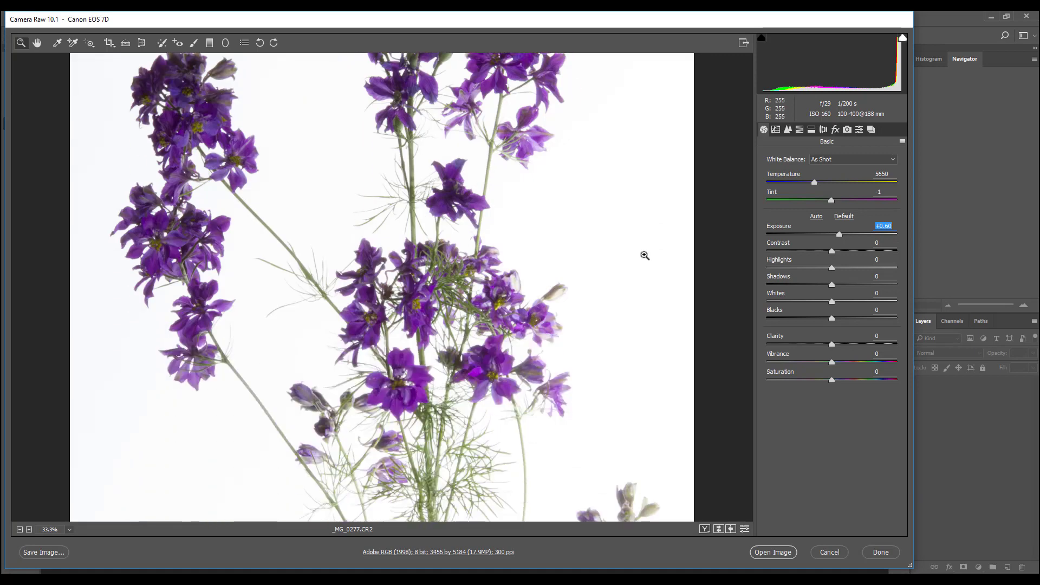
{"action": "scroll", "coordinate": [602, 304], "scroll_direction": "up", "scroll_amount": 5}
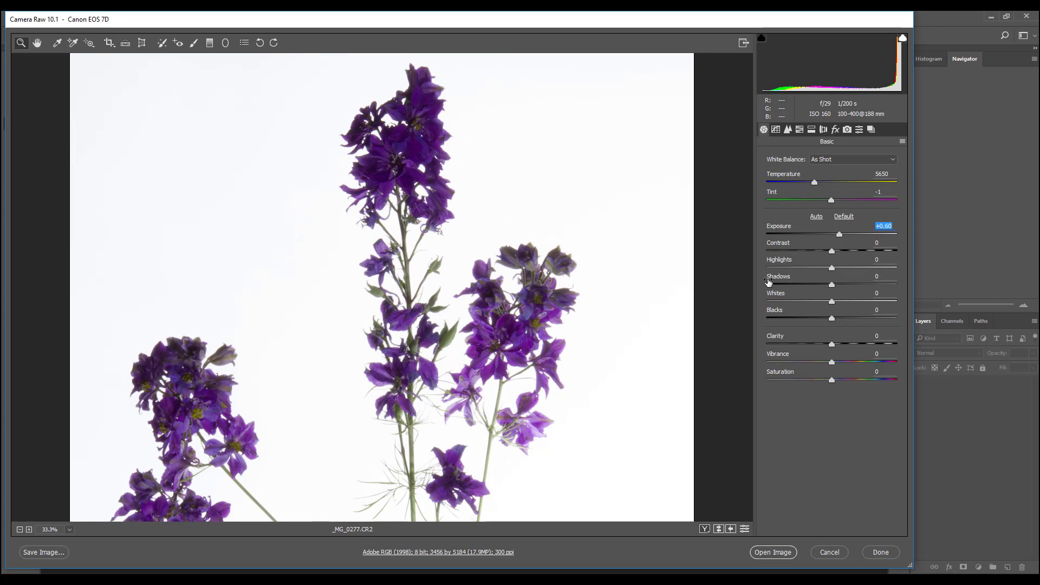
Set the flower photo's shadows to +28 and whites to +36
{"action": "left_click", "coordinate": [833, 286]}
{"action": "left_click_drag", "start_coordinate": [834, 289], "coordinate": [849, 269]}
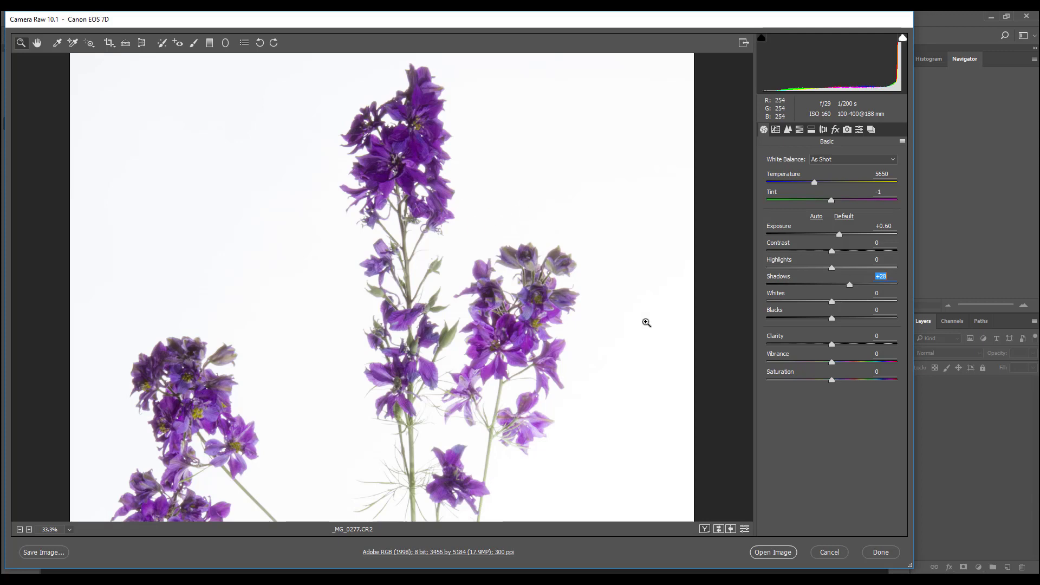
{"action": "left_click_drag", "start_coordinate": [832, 302], "coordinate": [947, 294]}
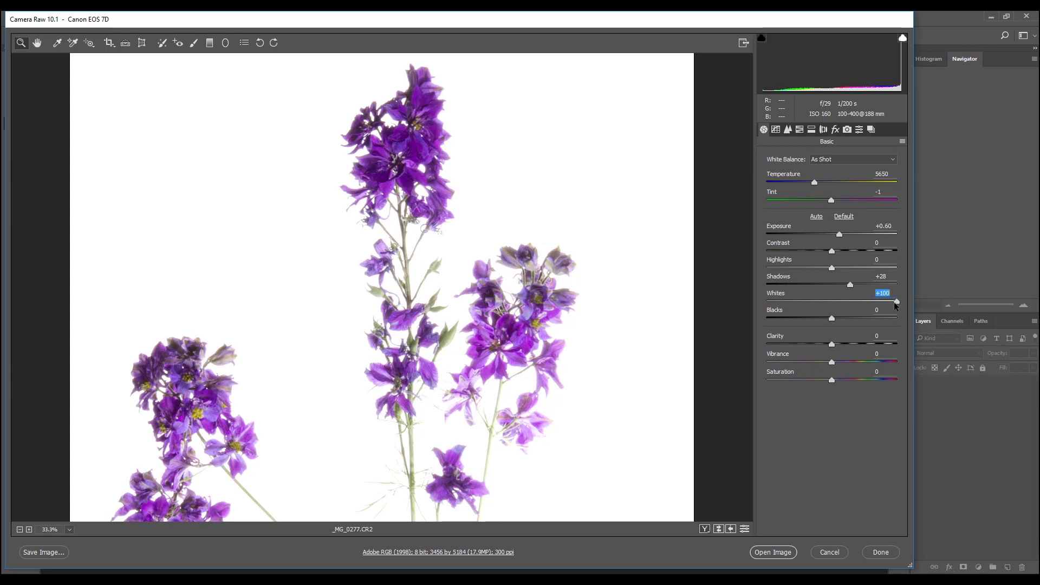
{"action": "left_click_drag", "start_coordinate": [895, 305], "coordinate": [854, 307]}
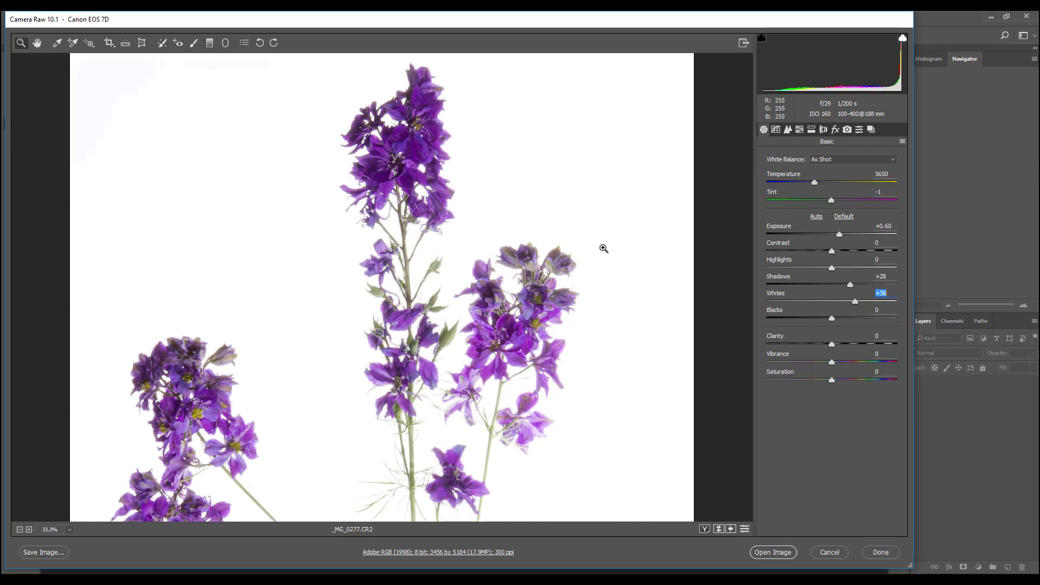
{"action": "left_click", "coordinate": [585, 241], "text": "alt"}
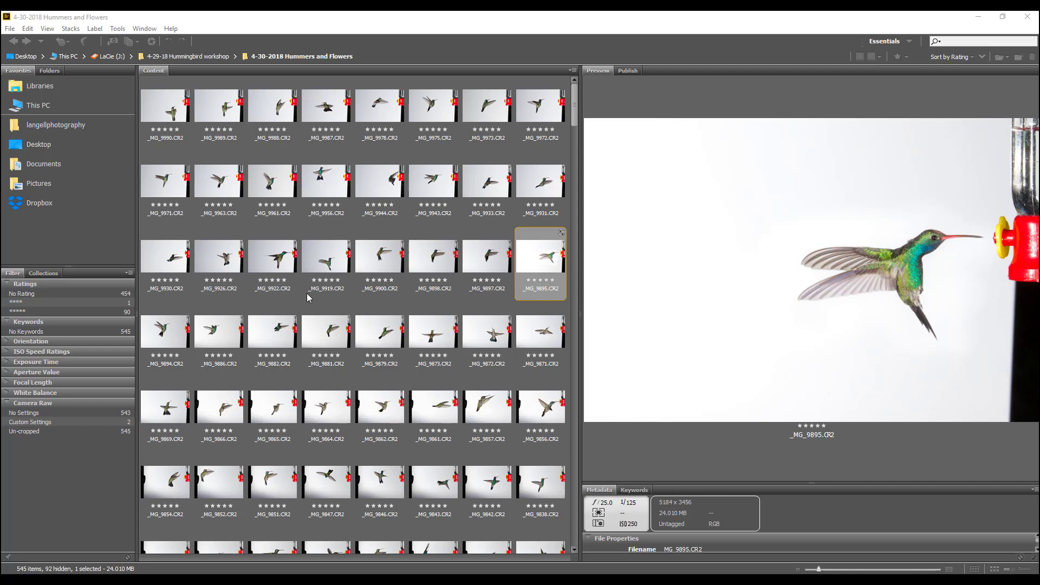
Preview the hummingbird photo _MG_9894.CR2, and open _MG_9886.CR2 in Camera Raw
{"action": "left_click", "coordinate": [155, 336]}
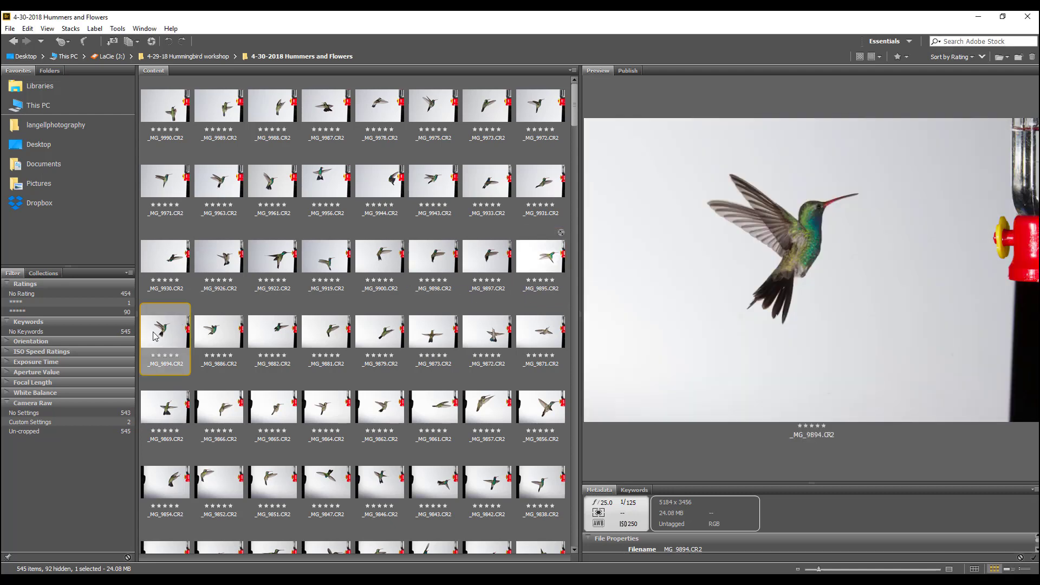
{"action": "left_click", "coordinate": [227, 333]}
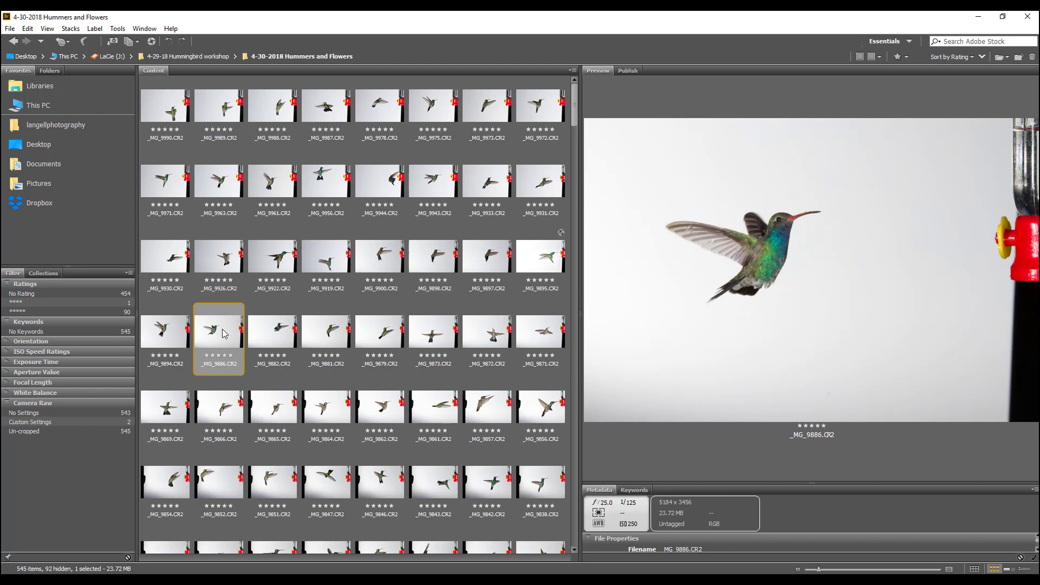
{"action": "double_click", "coordinate": [222, 329]}
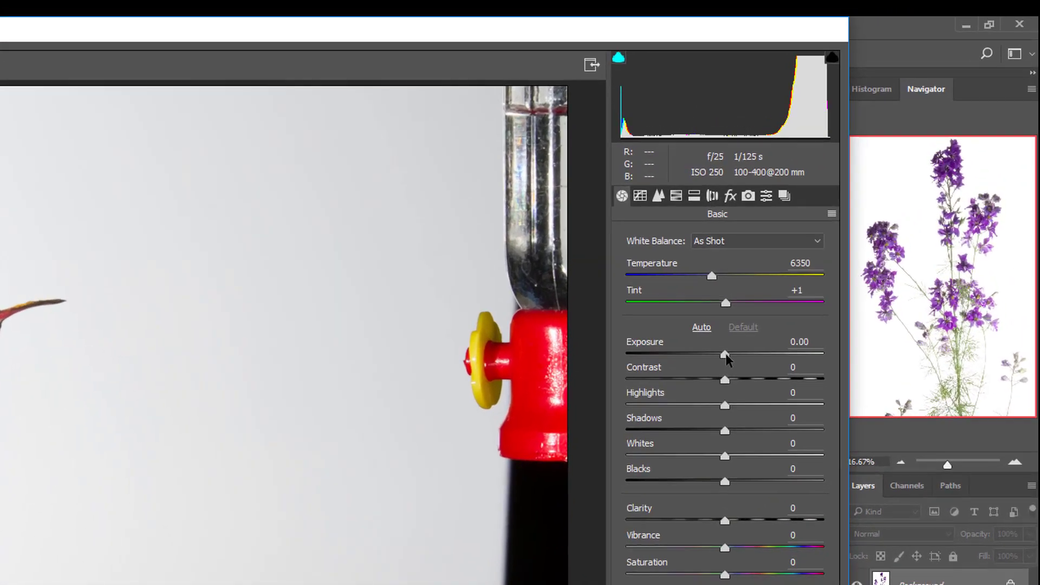
Set the hummingbird photo's exposure to +0.20, shadows to +5 and whites to +31, and open it in Photoshop
{"action": "left_click", "coordinate": [834, 234]}
{"action": "left_click_drag", "start_coordinate": [678, 407], "coordinate": [680, 407]}
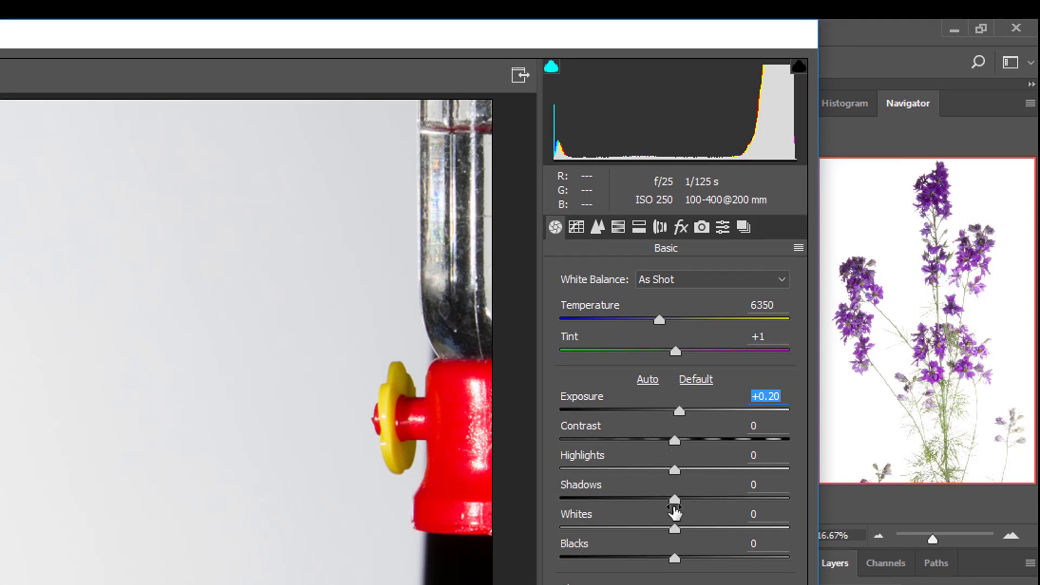
{"action": "left_click_drag", "start_coordinate": [675, 499], "coordinate": [694, 498]}
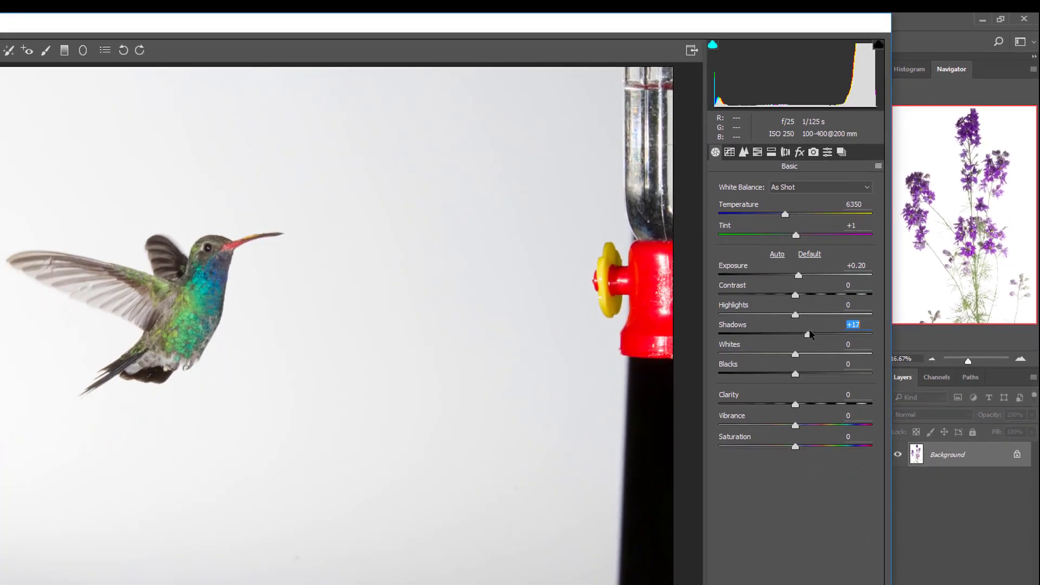
{"action": "mouse_move", "coordinate": [810, 335]}
{"action": "left_mouse_down"}
{"action": "mouse_move", "coordinate": [833, 329]}
{"action": "mouse_move", "coordinate": [809, 334]}
{"action": "left_mouse_up"}
{"action": "left_click_drag", "start_coordinate": [795, 356], "coordinate": [819, 356]}
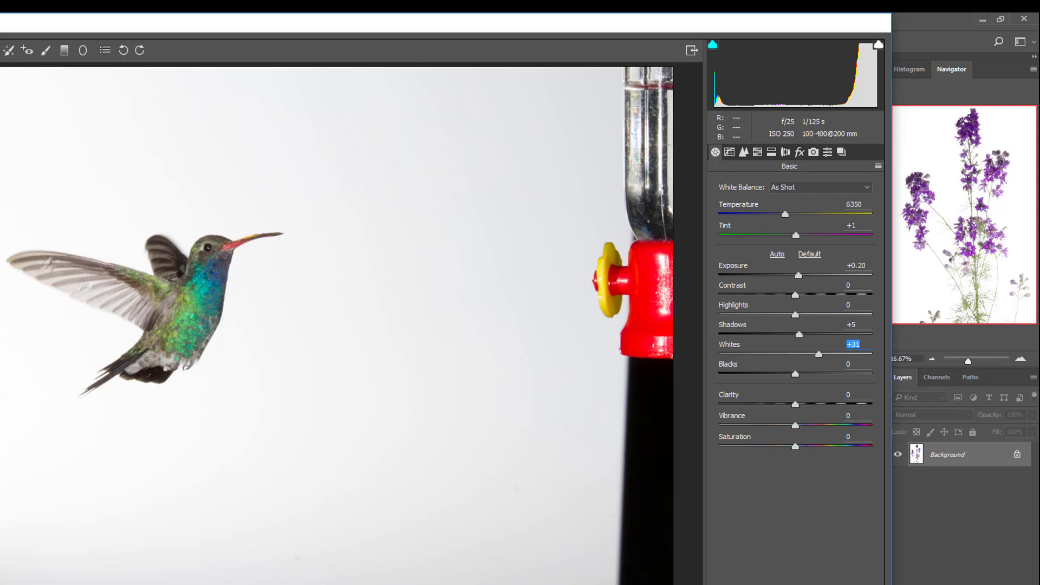
{"action": "key", "text": "Return"}
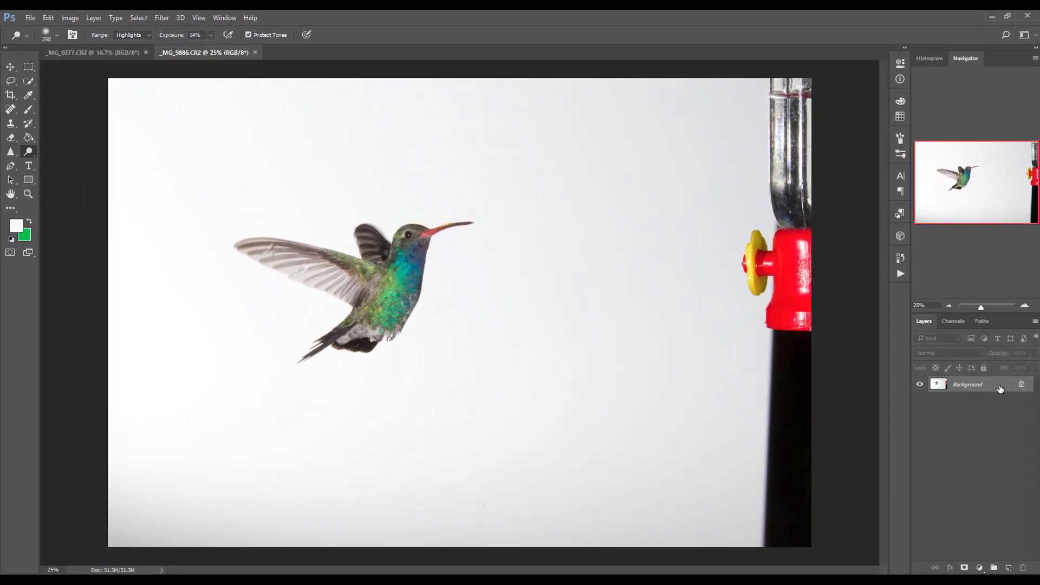
Duplicate the hummingbird photo's Background layer
{"action": "left_click_drag", "start_coordinate": [1000, 388], "coordinate": [978, 550]}
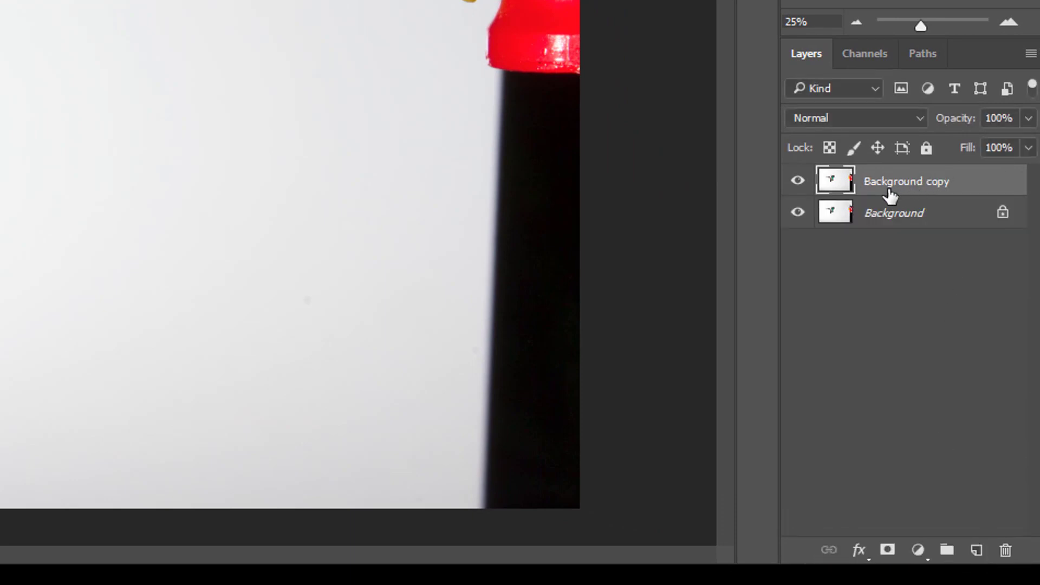
{"action": "right_click", "coordinate": [859, 187]}
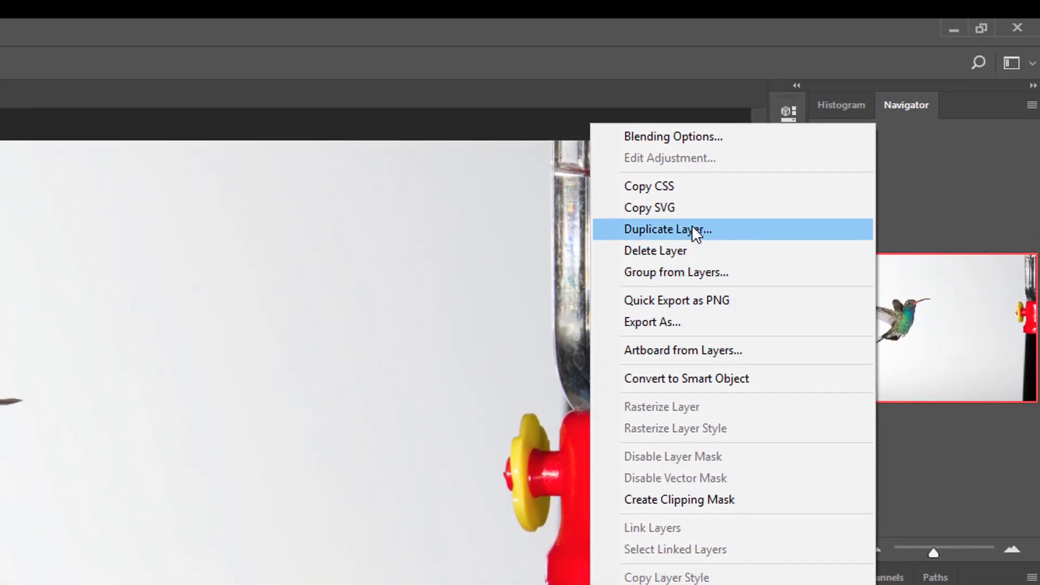
{"action": "left_click", "coordinate": [696, 232]}
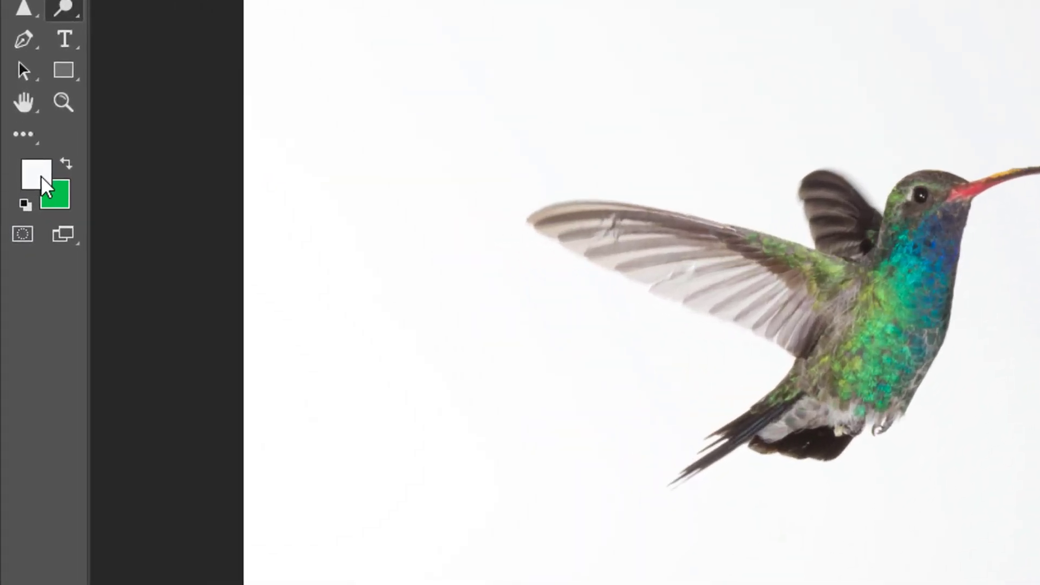
Sample several spots of the background around the hummingbird for the foreground color and accept f7f7f8 from above the bird
{"action": "left_click", "coordinate": [40, 175]}
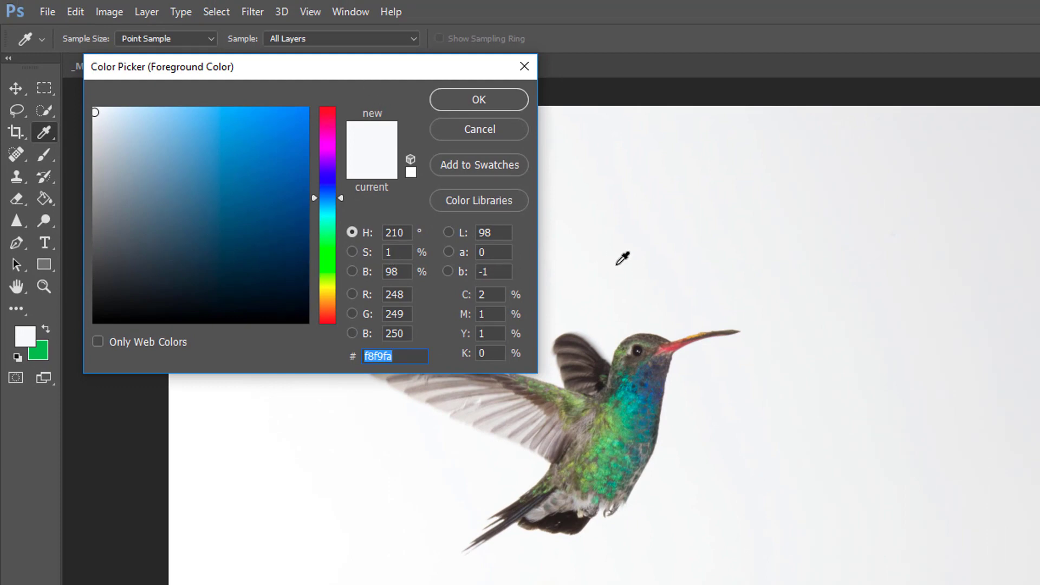
{"action": "left_click", "coordinate": [610, 330]}
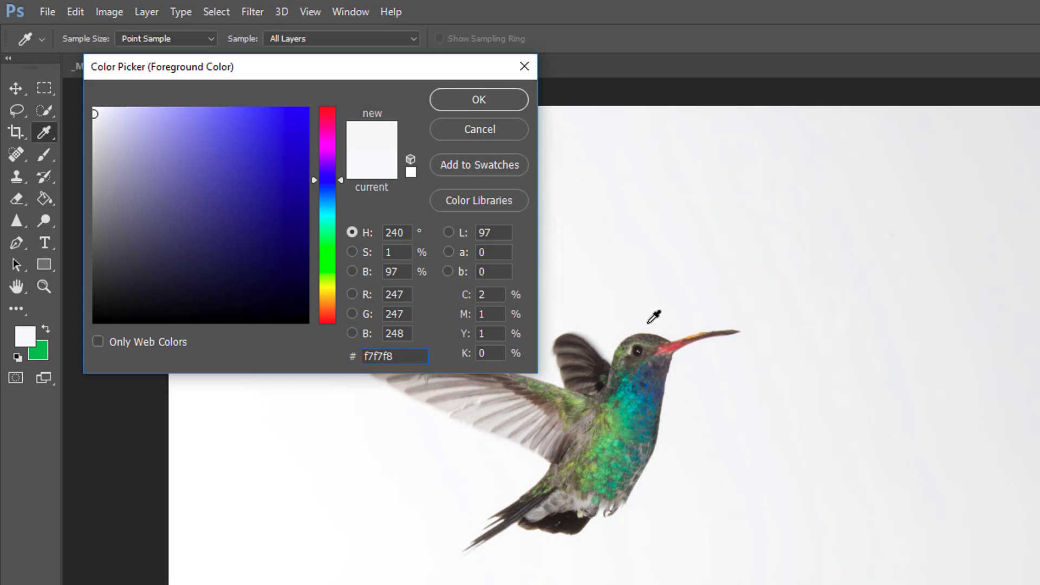
{"action": "left_click", "coordinate": [669, 303]}
{"action": "left_click", "coordinate": [714, 398]}
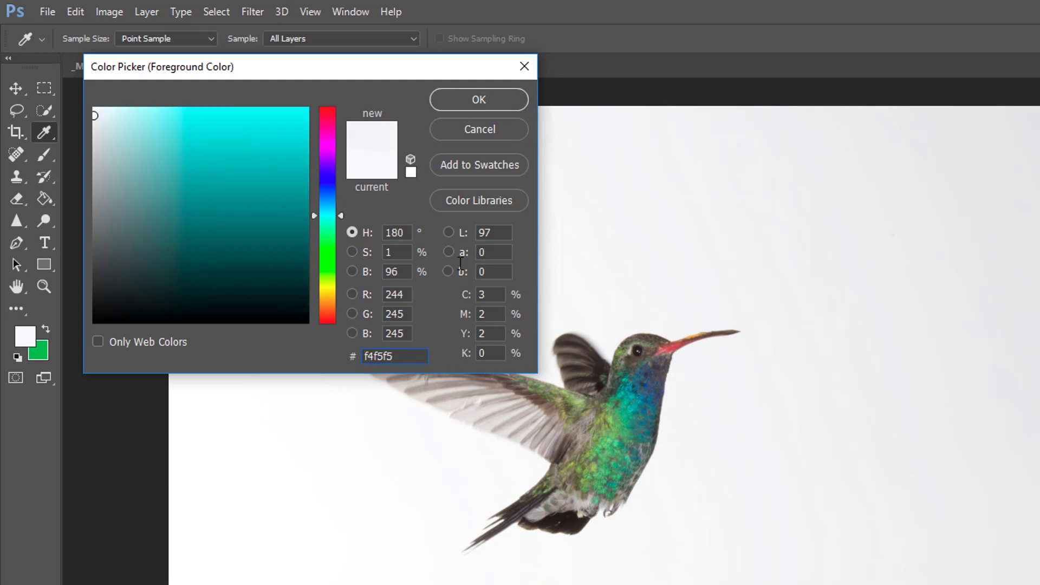
{"action": "double_click", "coordinate": [410, 356]}
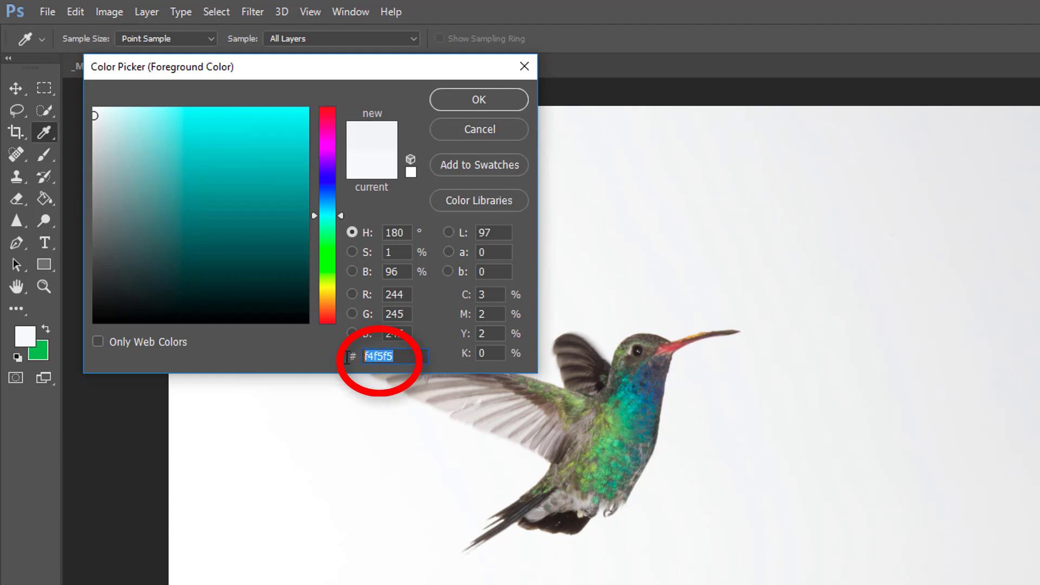
{"action": "left_click", "coordinate": [665, 465]}
{"action": "left_click", "coordinate": [451, 487]}
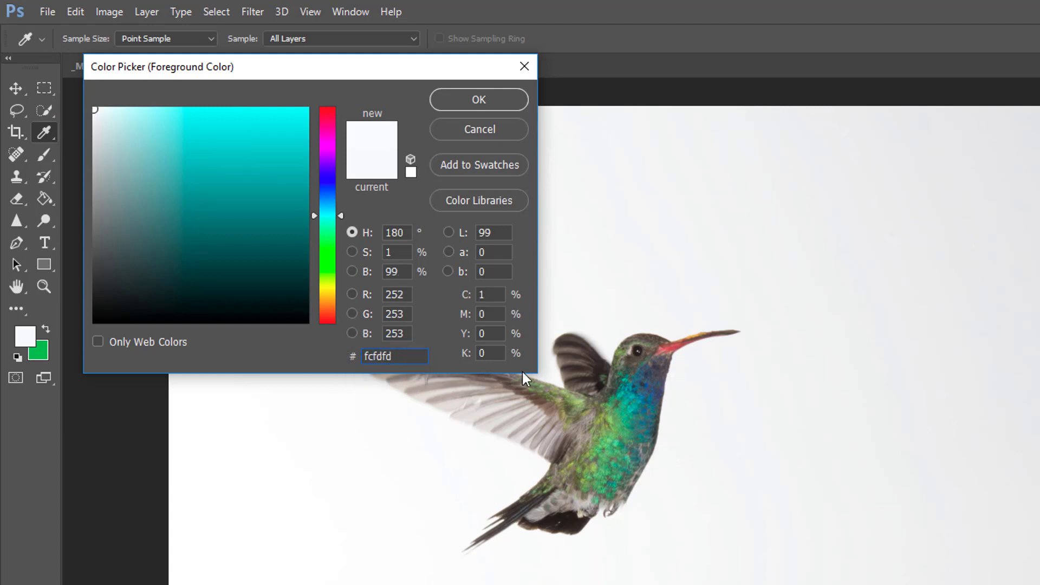
{"action": "left_click", "coordinate": [558, 352]}
{"action": "left_click", "coordinate": [592, 271]}
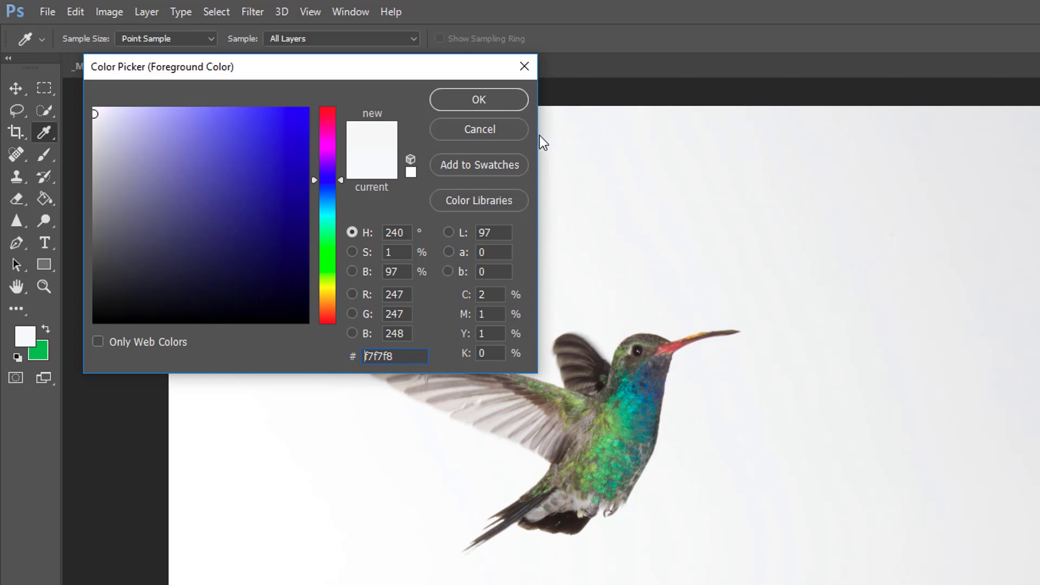
{"action": "left_click", "coordinate": [475, 98]}
Activate the Dodge tool and set its range to Highlights
{"action": "key", "text": "o"}
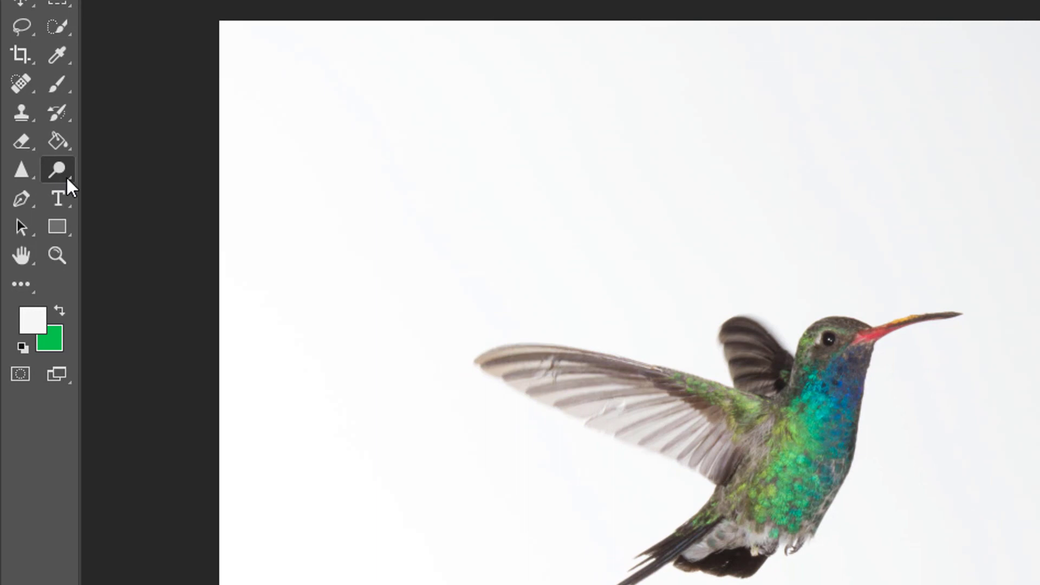
{"action": "right_click", "coordinate": [67, 177]}
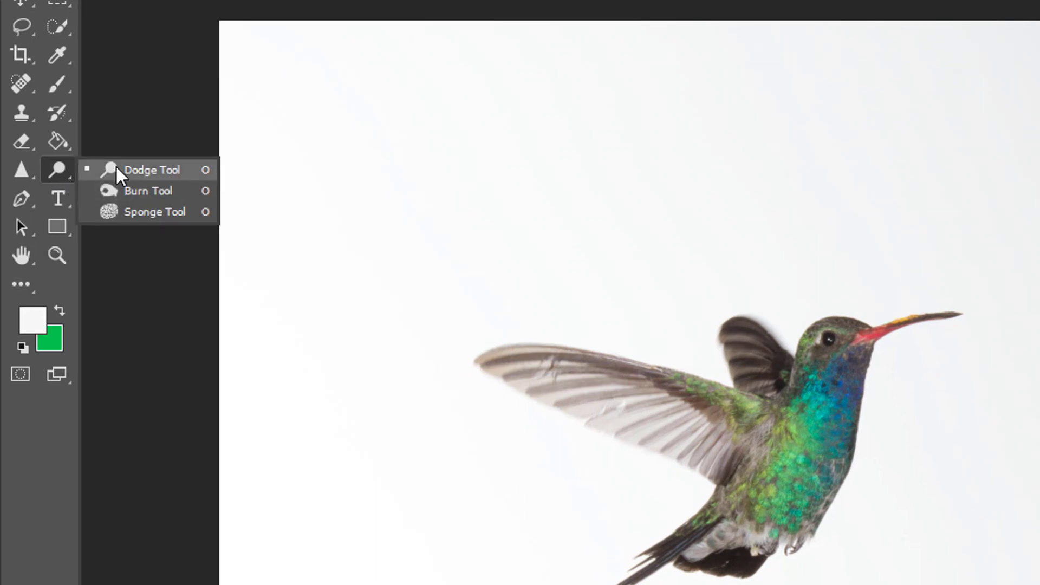
{"action": "left_click", "coordinate": [68, 176]}
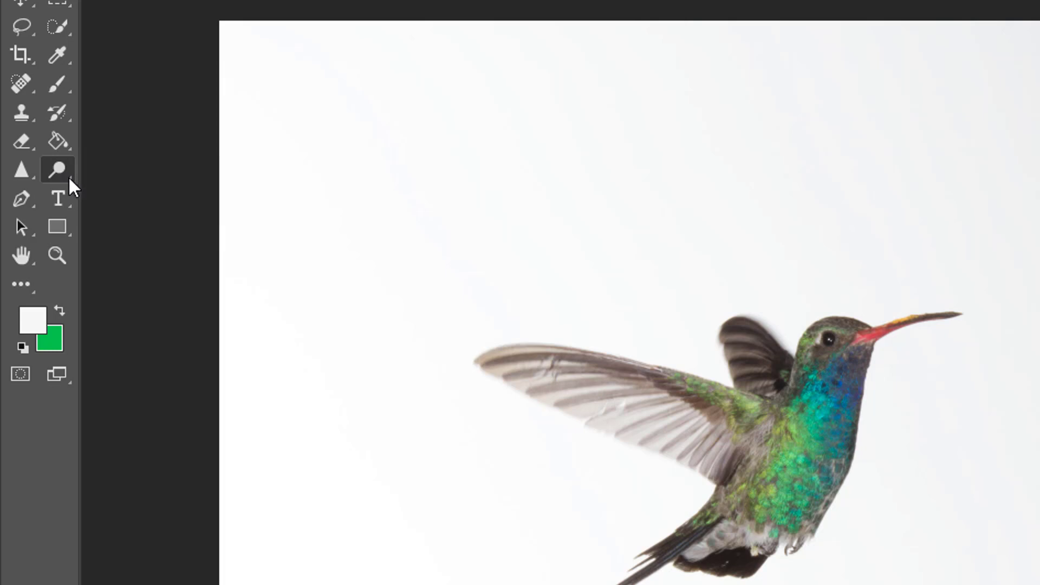
{"action": "right_click", "coordinate": [69, 178]}
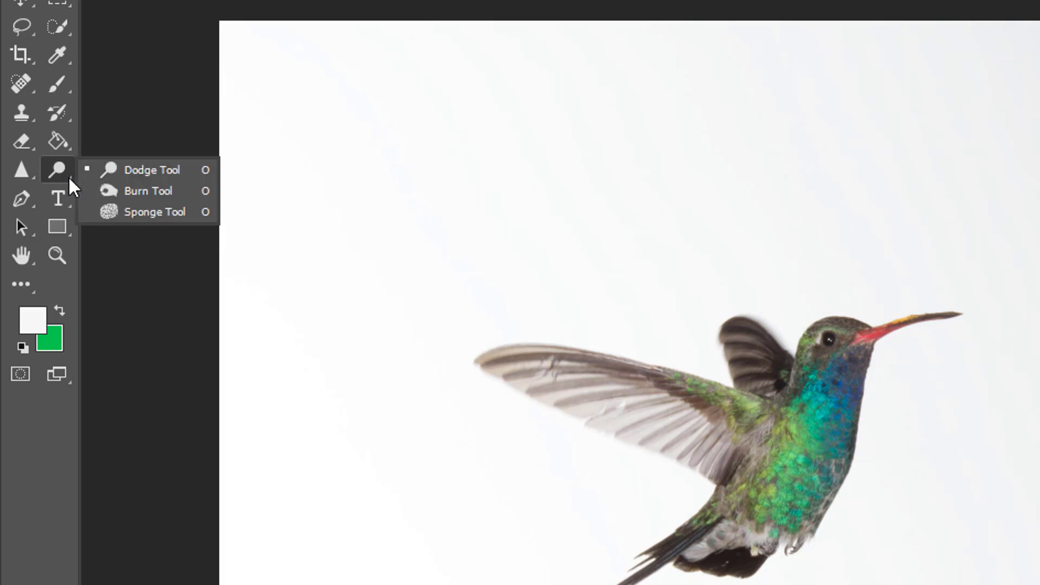
{"action": "left_click", "coordinate": [128, 172]}
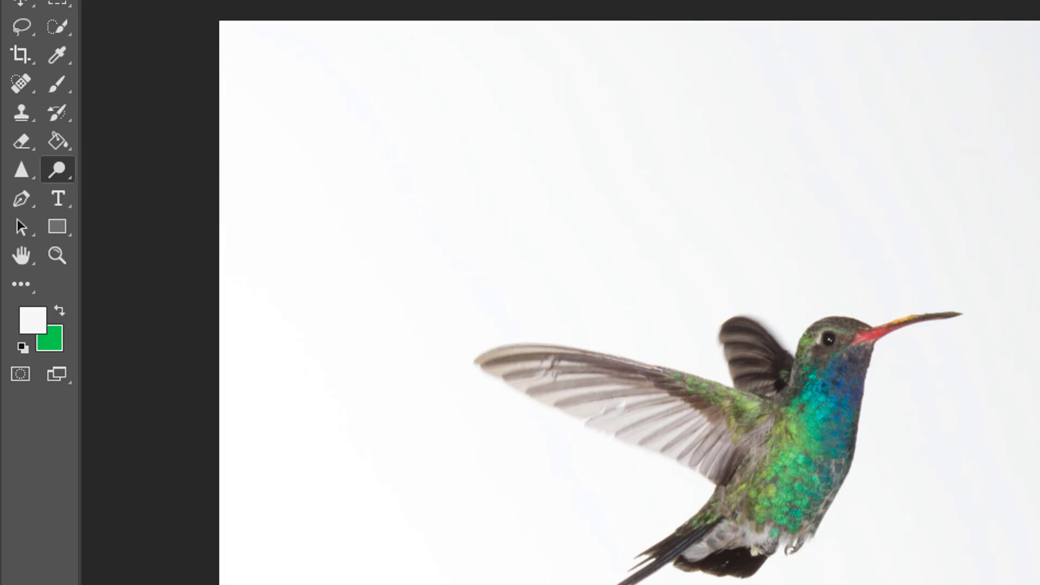
{"action": "left_click", "coordinate": [301, 48]}
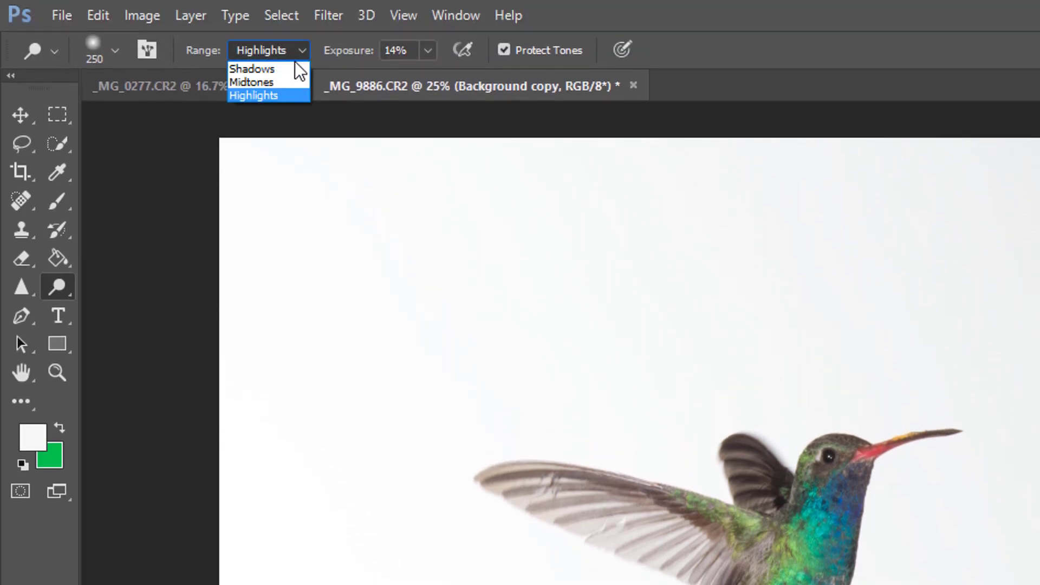
{"action": "left_click", "coordinate": [266, 97]}
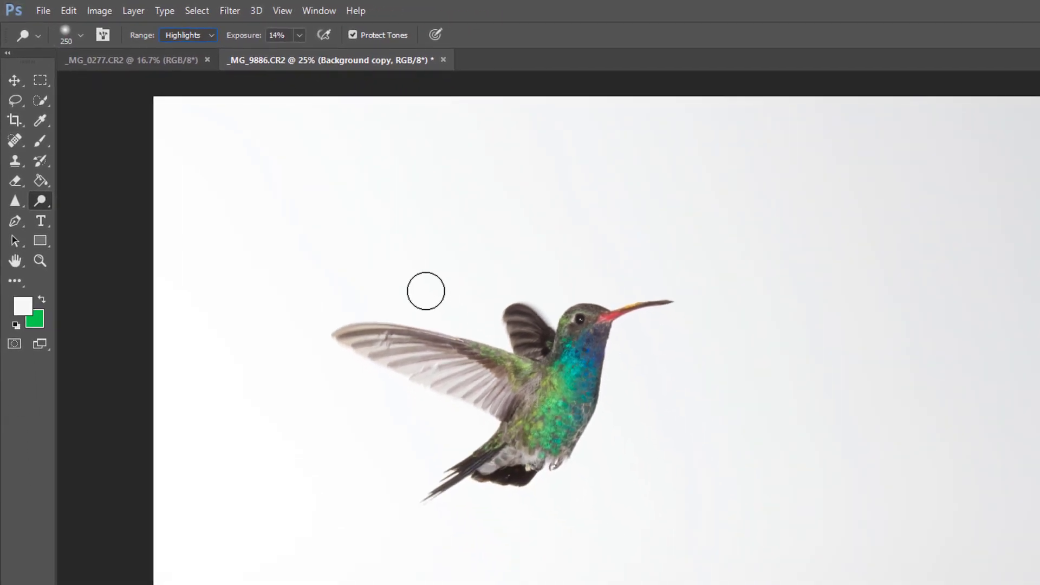
Set the Dodge exposure to 6% and lighten the gray background all around the hummingbird to white
{"action": "left_click", "coordinate": [299, 36]}
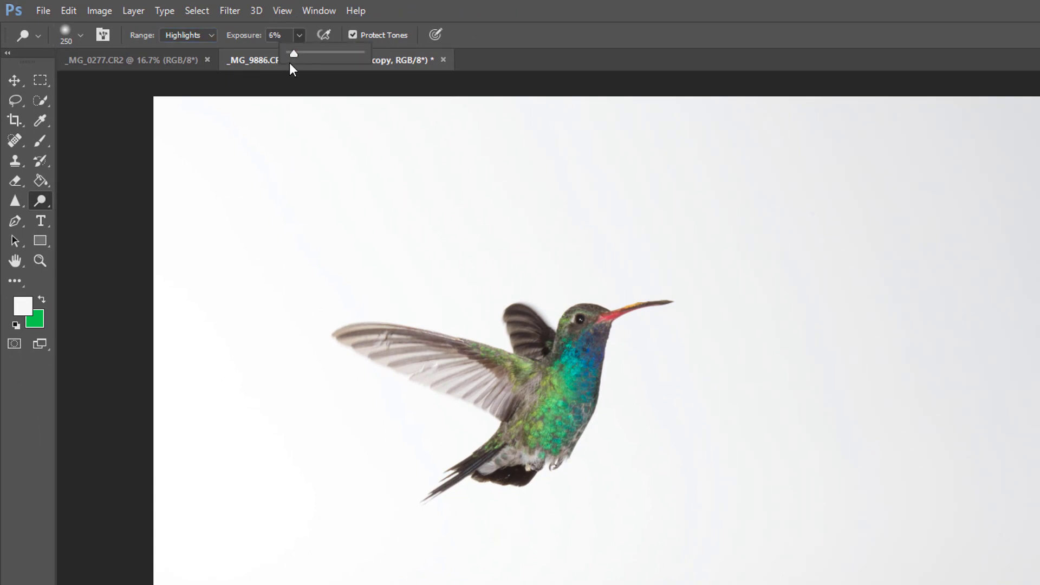
{"action": "left_click", "coordinate": [353, 163]}
{"action": "mouse_move", "coordinate": [432, 299]}
{"action": "left_mouse_down"}
{"action": "mouse_move", "coordinate": [496, 341]}
{"action": "mouse_move", "coordinate": [466, 279]}
{"action": "mouse_move", "coordinate": [523, 256]}
{"action": "mouse_move", "coordinate": [559, 280]}
{"action": "left_mouse_up"}
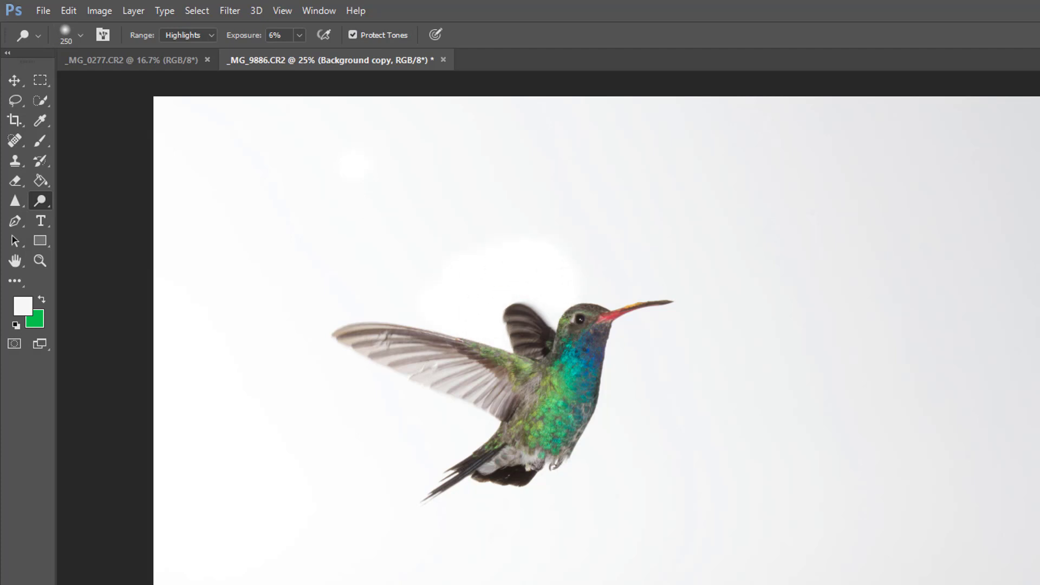
{"action": "mouse_move", "coordinate": [527, 288]}
{"action": "left_mouse_down"}
{"action": "mouse_move", "coordinate": [588, 299]}
{"action": "mouse_move", "coordinate": [598, 274]}
{"action": "mouse_move", "coordinate": [633, 287]}
{"action": "mouse_move", "coordinate": [619, 293]}
{"action": "mouse_move", "coordinate": [640, 247]}
{"action": "mouse_move", "coordinate": [661, 305]}
{"action": "mouse_move", "coordinate": [629, 336]}
{"action": "mouse_move", "coordinate": [653, 334]}
{"action": "mouse_move", "coordinate": [619, 353]}
{"action": "mouse_move", "coordinate": [655, 374]}
{"action": "mouse_move", "coordinate": [622, 402]}
{"action": "mouse_move", "coordinate": [613, 431]}
{"action": "mouse_move", "coordinate": [529, 489]}
{"action": "mouse_move", "coordinate": [415, 495]}
{"action": "mouse_move", "coordinate": [473, 453]}
{"action": "mouse_move", "coordinate": [433, 433]}
{"action": "mouse_move", "coordinate": [442, 412]}
{"action": "mouse_move", "coordinate": [293, 355]}
{"action": "mouse_move", "coordinate": [333, 301]}
{"action": "mouse_move", "coordinate": [482, 323]}
{"action": "mouse_move", "coordinate": [447, 281]}
{"action": "mouse_move", "coordinate": [407, 285]}
{"action": "mouse_move", "coordinate": [304, 327]}
{"action": "mouse_move", "coordinate": [333, 389]}
{"action": "mouse_move", "coordinate": [468, 420]}
{"action": "mouse_move", "coordinate": [357, 394]}
{"action": "mouse_move", "coordinate": [424, 422]}
{"action": "mouse_move", "coordinate": [426, 493]}
{"action": "mouse_move", "coordinate": [482, 524]}
{"action": "mouse_move", "coordinate": [563, 518]}
{"action": "mouse_move", "coordinate": [628, 478]}
{"action": "mouse_move", "coordinate": [699, 280]}
{"action": "mouse_move", "coordinate": [633, 256]}
{"action": "mouse_move", "coordinate": [512, 247]}
{"action": "mouse_move", "coordinate": [402, 262]}
{"action": "mouse_move", "coordinate": [341, 303]}
{"action": "mouse_move", "coordinate": [323, 348]}
{"action": "mouse_move", "coordinate": [349, 468]}
{"action": "mouse_move", "coordinate": [410, 526]}
{"action": "mouse_move", "coordinate": [504, 533]}
{"action": "mouse_move", "coordinate": [595, 499]}
{"action": "mouse_move", "coordinate": [657, 436]}
{"action": "mouse_move", "coordinate": [689, 349]}
{"action": "mouse_move", "coordinate": [693, 274]}
{"action": "mouse_move", "coordinate": [631, 232]}
{"action": "mouse_move", "coordinate": [485, 220]}
{"action": "mouse_move", "coordinate": [391, 247]}
{"action": "mouse_move", "coordinate": [323, 293]}
{"action": "mouse_move", "coordinate": [307, 371]}
{"action": "mouse_move", "coordinate": [322, 449]}
{"action": "mouse_move", "coordinate": [359, 507]}
{"action": "mouse_move", "coordinate": [431, 541]}
{"action": "mouse_move", "coordinate": [507, 540]}
{"action": "mouse_move", "coordinate": [590, 511]}
{"action": "mouse_move", "coordinate": [649, 458]}
{"action": "mouse_move", "coordinate": [701, 328]}
{"action": "mouse_move", "coordinate": [697, 254]}
{"action": "mouse_move", "coordinate": [645, 215]}
{"action": "mouse_move", "coordinate": [512, 200]}
{"action": "mouse_move", "coordinate": [404, 217]}
{"action": "mouse_move", "coordinate": [322, 262]}
{"action": "mouse_move", "coordinate": [286, 337]}
{"action": "mouse_move", "coordinate": [323, 495]}
{"action": "mouse_move", "coordinate": [553, 557]}
{"action": "mouse_move", "coordinate": [692, 413]}
{"action": "mouse_move", "coordinate": [705, 249]}
{"action": "mouse_move", "coordinate": [545, 173]}
{"action": "mouse_move", "coordinate": [399, 221]}
{"action": "mouse_move", "coordinate": [321, 330]}
{"action": "mouse_move", "coordinate": [430, 310]}
{"action": "mouse_move", "coordinate": [496, 326]}
{"action": "mouse_move", "coordinate": [554, 285]}
{"action": "mouse_move", "coordinate": [550, 308]}
{"action": "mouse_move", "coordinate": [652, 278]}
{"action": "mouse_move", "coordinate": [706, 309]}
{"action": "mouse_move", "coordinate": [638, 334]}
{"action": "mouse_move", "coordinate": [620, 328]}
{"action": "mouse_move", "coordinate": [607, 421]}
{"action": "mouse_move", "coordinate": [560, 490]}
{"action": "mouse_move", "coordinate": [432, 529]}
{"action": "mouse_move", "coordinate": [397, 502]}
{"action": "mouse_move", "coordinate": [461, 428]}
{"action": "mouse_move", "coordinate": [318, 352]}
{"action": "mouse_move", "coordinate": [304, 309]}
{"action": "mouse_move", "coordinate": [424, 302]}
{"action": "mouse_move", "coordinate": [466, 321]}
{"action": "mouse_move", "coordinate": [473, 251]}
{"action": "left_mouse_up"}
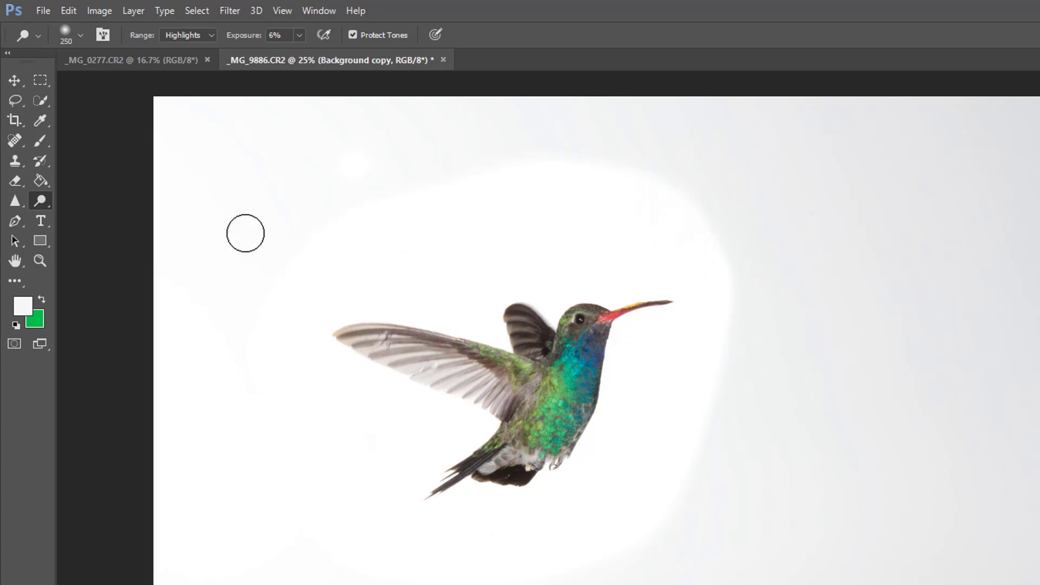
Sample several spots of the dodged area around the hummingbird for the background color and accept fefeff
{"action": "left_click", "coordinate": [35, 320]}
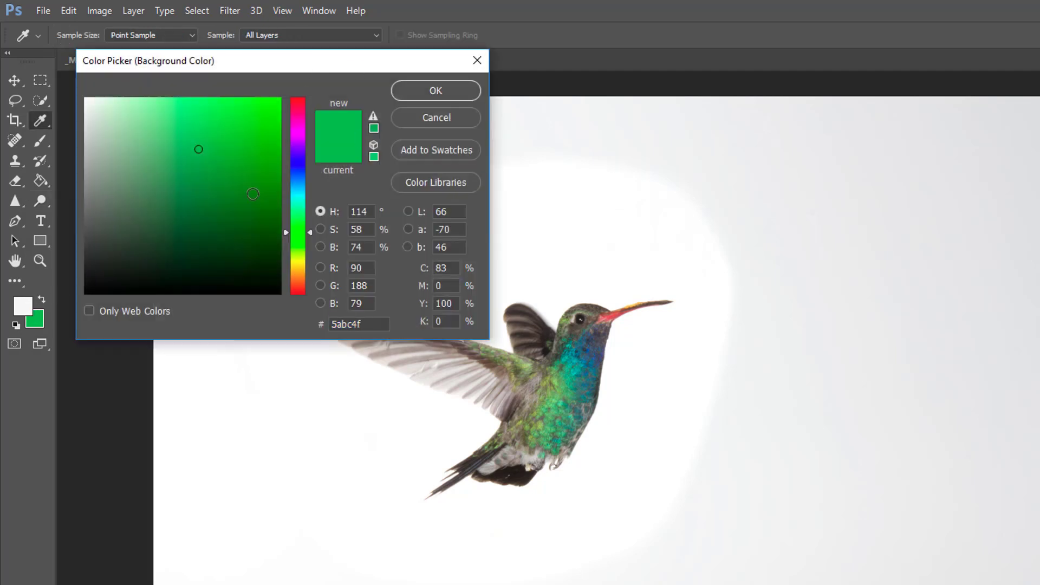
{"action": "left_click", "coordinate": [562, 299]}
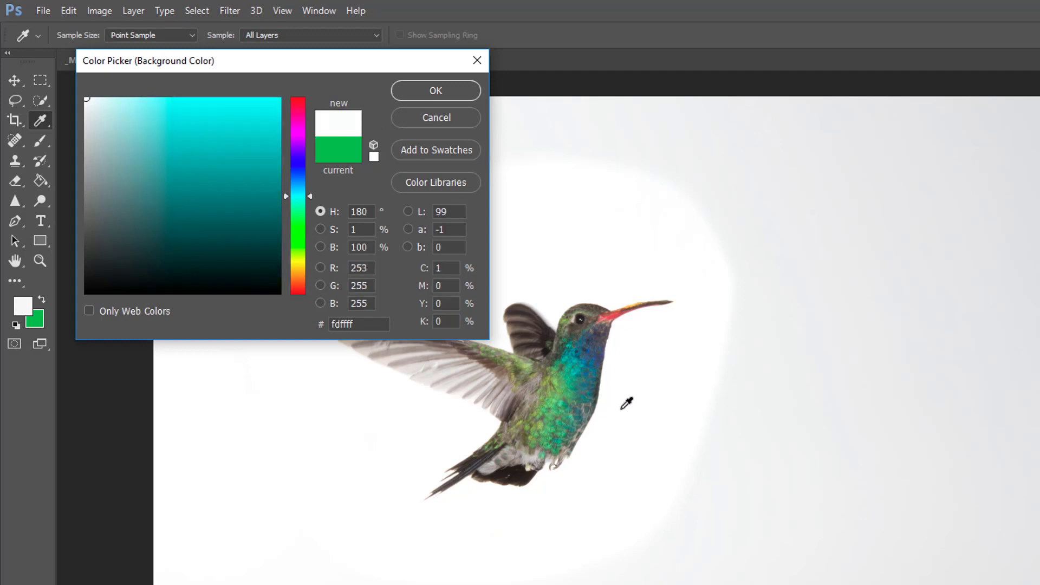
{"action": "left_click", "coordinate": [434, 431]}
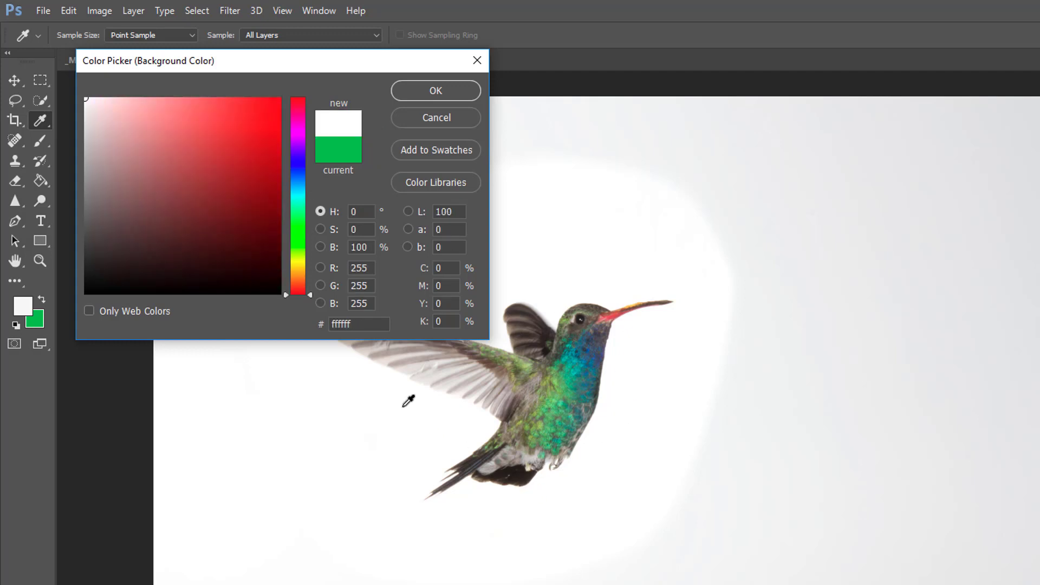
{"action": "left_click", "coordinate": [402, 390]}
{"action": "left_click", "coordinate": [496, 306]}
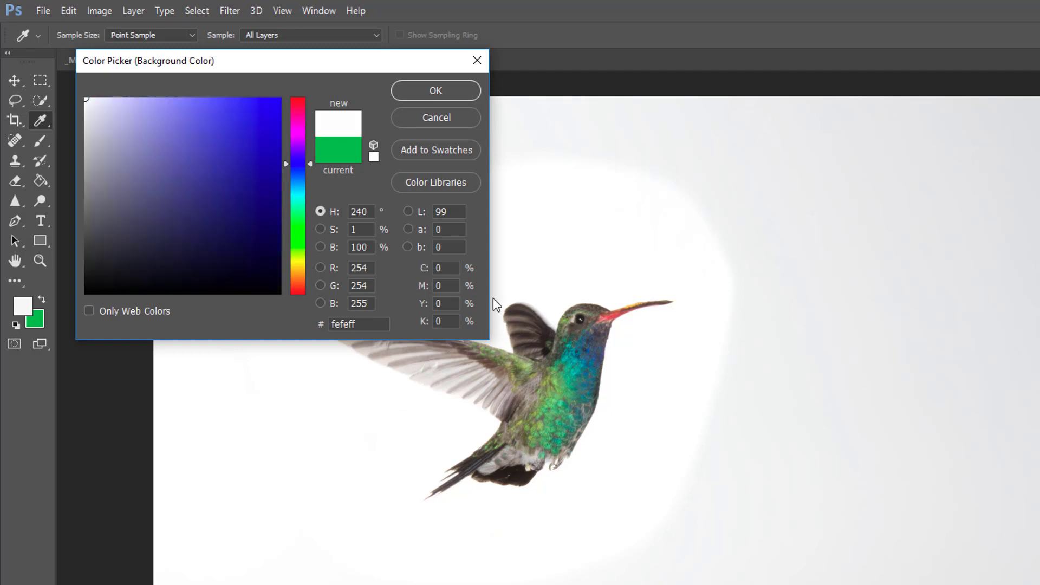
{"action": "left_click", "coordinate": [428, 90]}
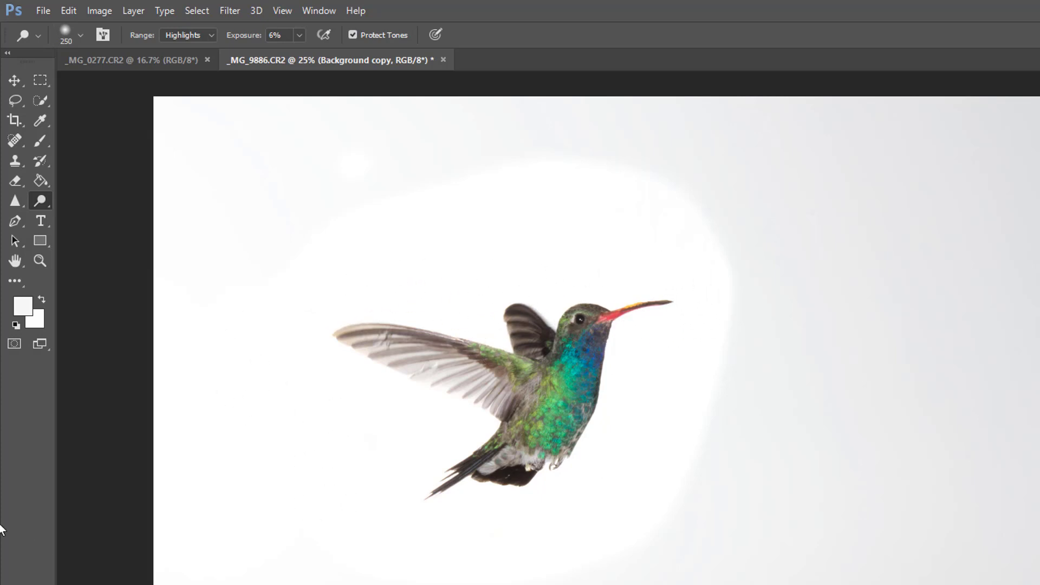
Check the whiteness of the dodged area above and below the hummingbird by sampling it in the foreground color picker
{"action": "left_click", "coordinate": [34, 310]}
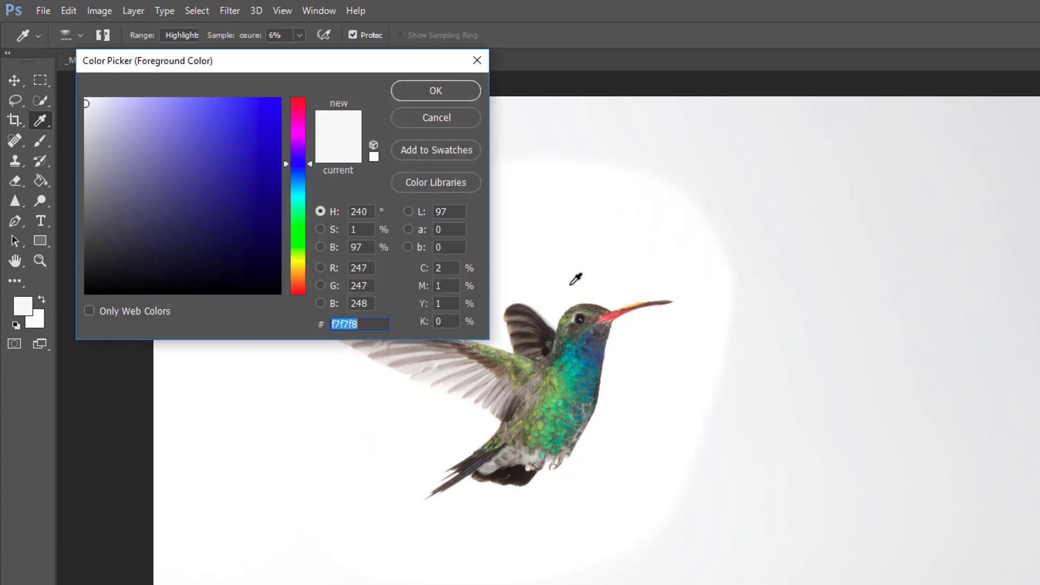
{"action": "left_click", "coordinate": [544, 277]}
{"action": "left_click", "coordinate": [454, 422]}
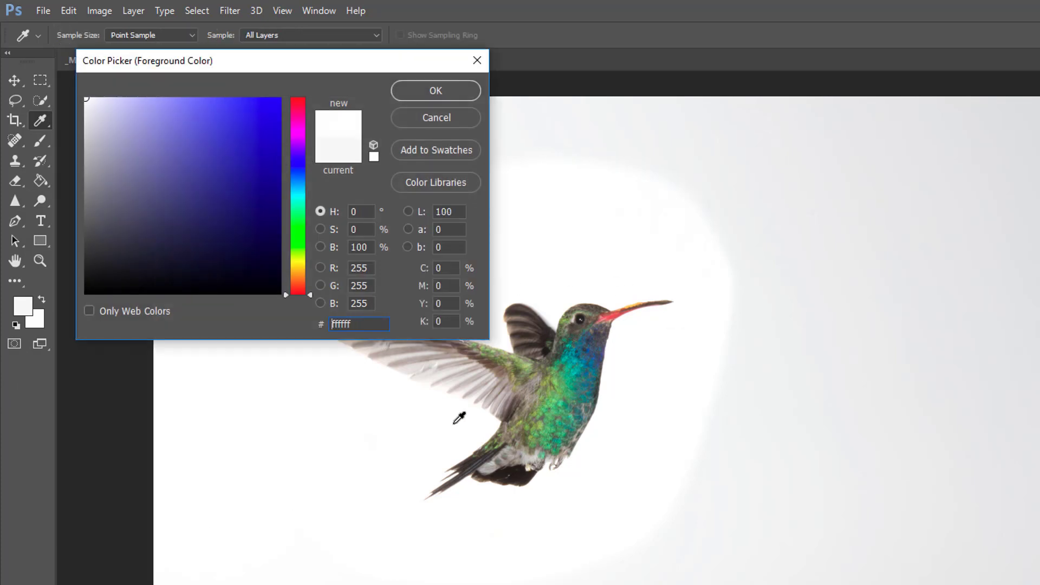
{"action": "left_click", "coordinate": [558, 287]}
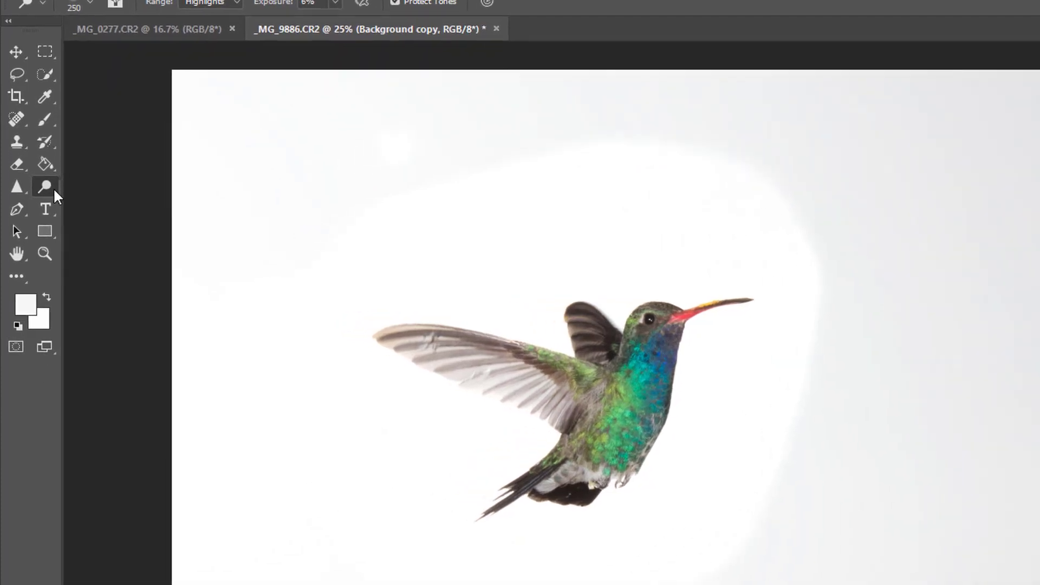
Activate the Sponge tool and set its mode to Saturate
{"action": "right_click", "coordinate": [54, 190]}
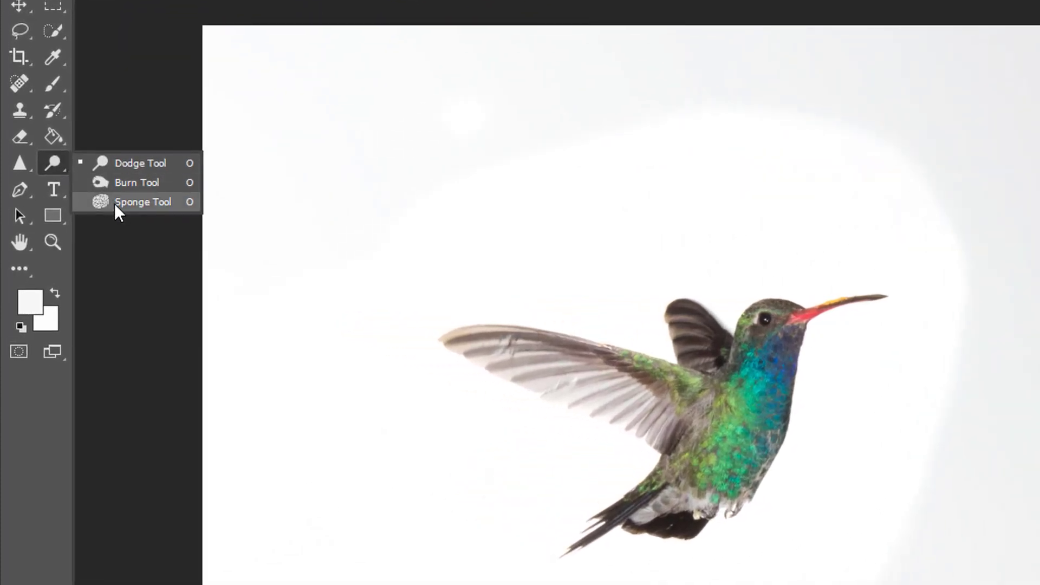
{"action": "left_click", "coordinate": [114, 202]}
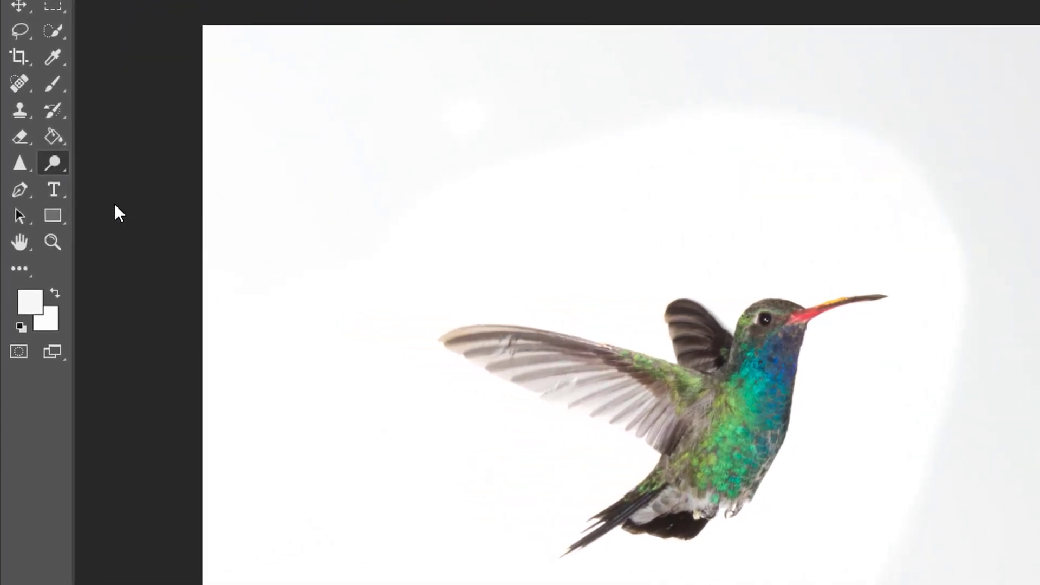
{"action": "right_click", "coordinate": [63, 171]}
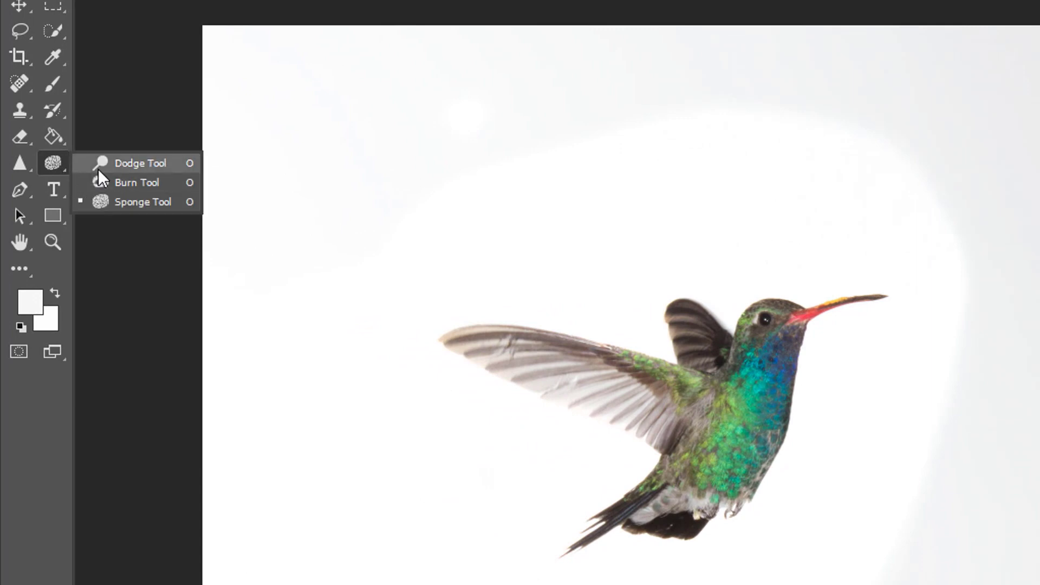
{"action": "left_click", "coordinate": [99, 202]}
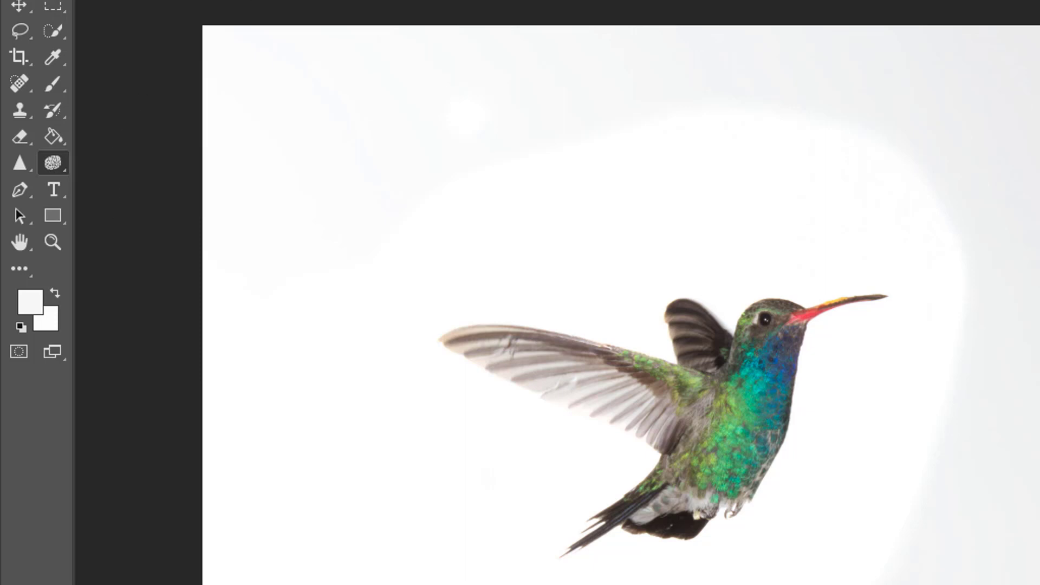
{"action": "left_click", "coordinate": [260, 46]}
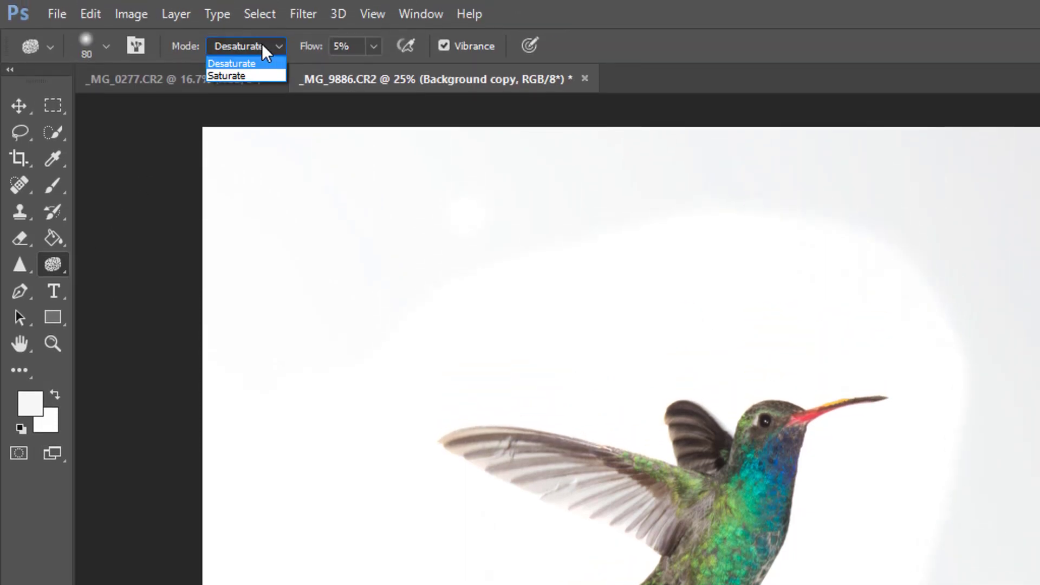
{"action": "left_click", "coordinate": [241, 76]}
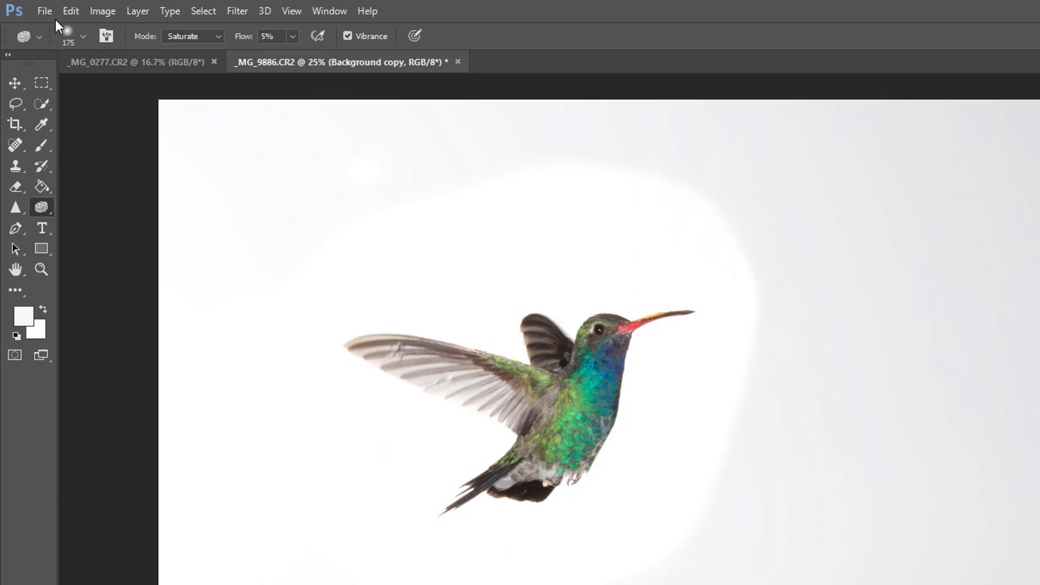
Set the Sponge brush hardness to 0% and saturate the colors of the hummingbird's throat and body
{"action": "left_click", "coordinate": [84, 36]}
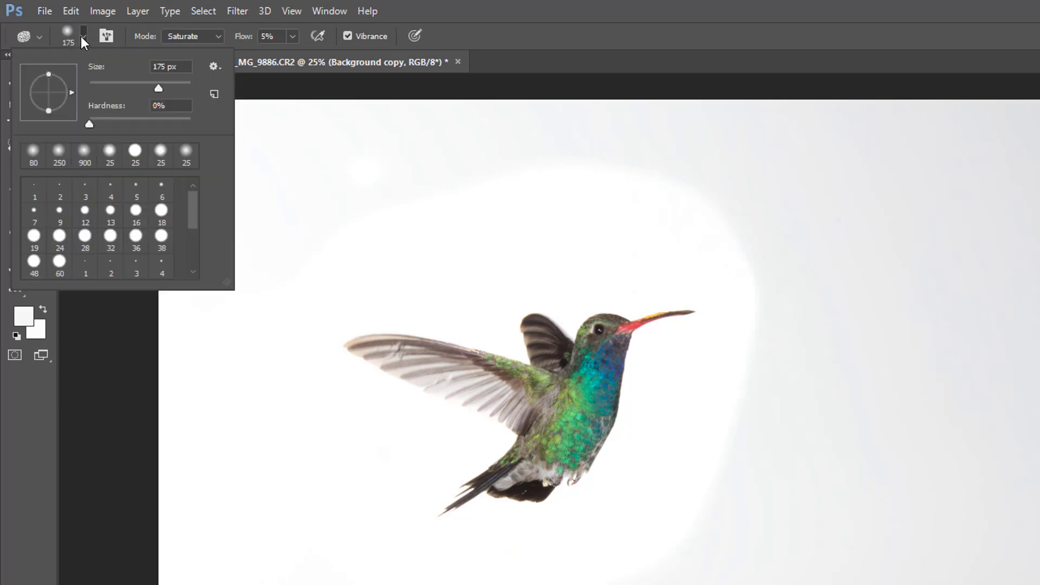
{"action": "left_click_drag", "start_coordinate": [121, 124], "coordinate": [88, 119]}
{"action": "left_click", "coordinate": [512, 56]}
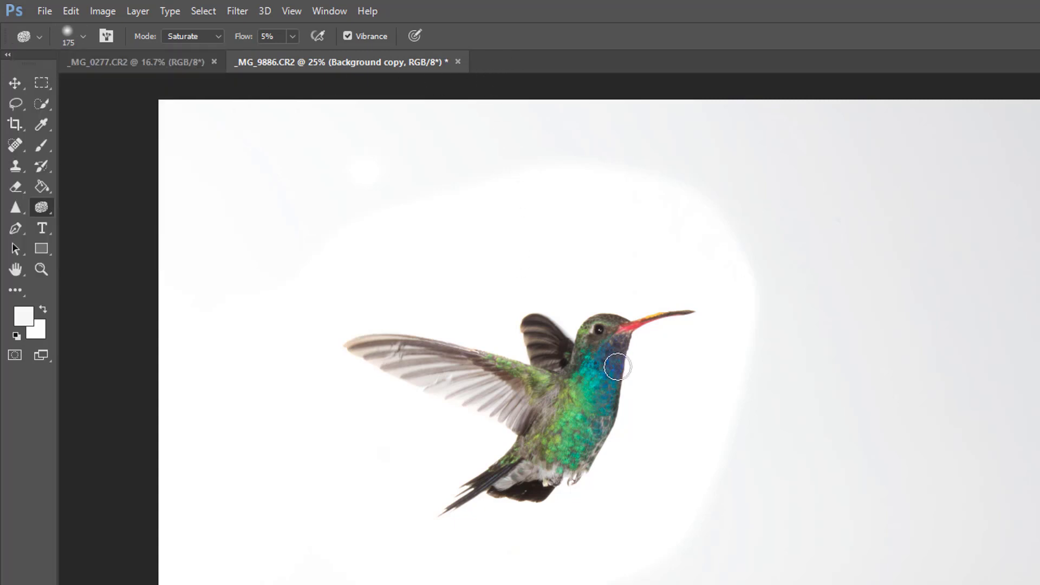
{"action": "scroll", "coordinate": [616, 353], "scroll_direction": "up", "scroll_amount": 1, "text": "alt"}
{"action": "scroll", "coordinate": [617, 353], "scroll_direction": "up", "scroll_amount": 3}
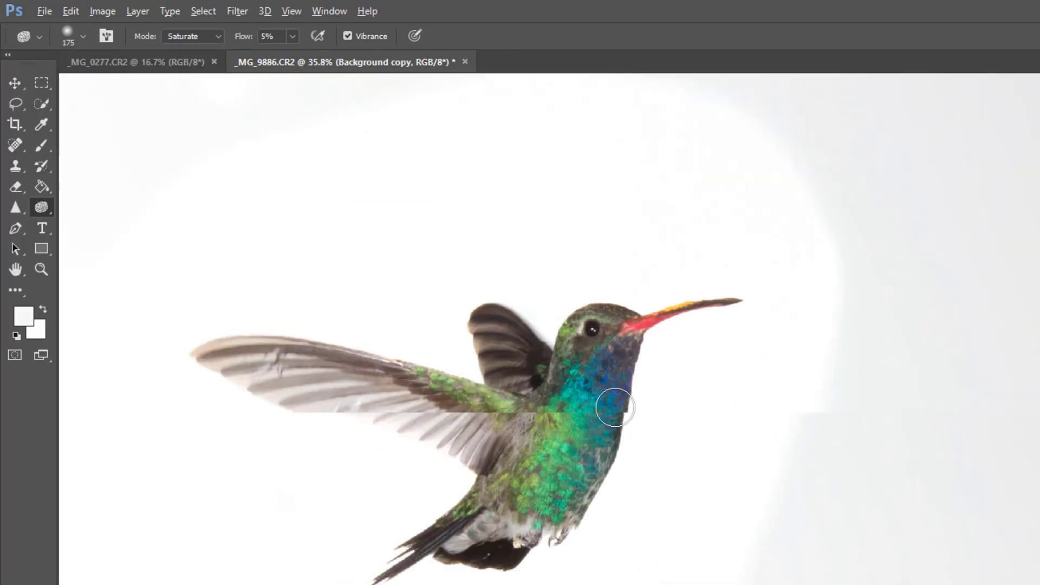
{"action": "mouse_move", "coordinate": [615, 407]}
{"action": "left_mouse_down"}
{"action": "mouse_move", "coordinate": [571, 370]}
{"action": "mouse_move", "coordinate": [562, 428]}
{"action": "mouse_move", "coordinate": [612, 352]}
{"action": "mouse_move", "coordinate": [598, 375]}
{"action": "left_mouse_up"}
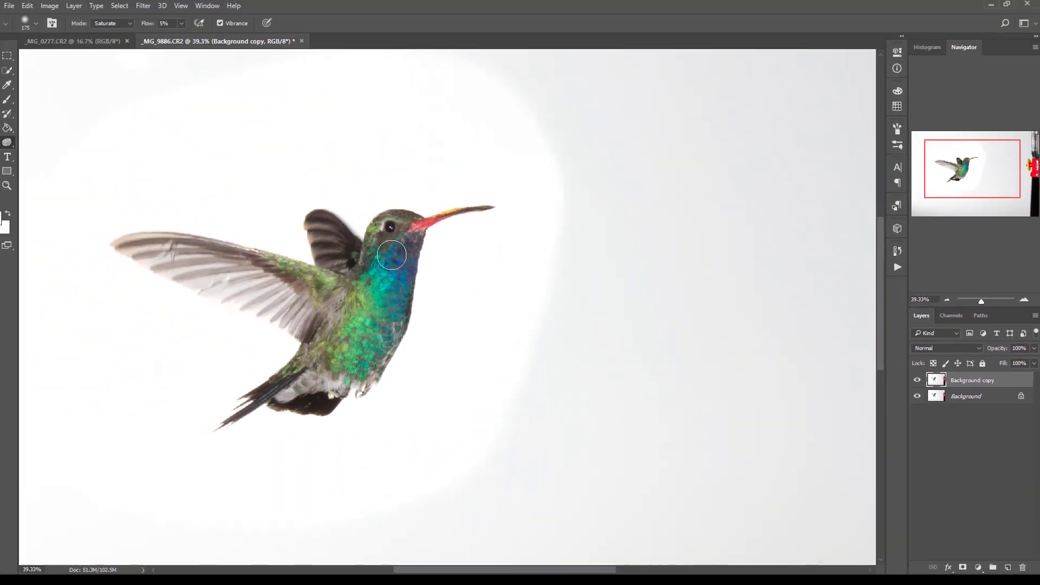
{"action": "mouse_move", "coordinate": [391, 255]}
{"action": "left_mouse_down"}
{"action": "mouse_move", "coordinate": [393, 317]}
{"action": "mouse_move", "coordinate": [373, 302]}
{"action": "mouse_move", "coordinate": [315, 374]}
{"action": "mouse_move", "coordinate": [400, 343]}
{"action": "mouse_move", "coordinate": [408, 249]}
{"action": "mouse_move", "coordinate": [458, 216]}
{"action": "mouse_move", "coordinate": [395, 249]}
{"action": "mouse_move", "coordinate": [382, 241]}
{"action": "mouse_move", "coordinate": [362, 298]}
{"action": "mouse_move", "coordinate": [294, 271]}
{"action": "mouse_move", "coordinate": [348, 299]}
{"action": "mouse_move", "coordinate": [339, 282]}
{"action": "mouse_move", "coordinate": [333, 292]}
{"action": "mouse_move", "coordinate": [415, 277]}
{"action": "mouse_move", "coordinate": [384, 349]}
{"action": "mouse_move", "coordinate": [358, 371]}
{"action": "mouse_move", "coordinate": [255, 397]}
{"action": "mouse_move", "coordinate": [360, 401]}
{"action": "mouse_move", "coordinate": [433, 236]}
{"action": "mouse_move", "coordinate": [494, 206]}
{"action": "mouse_move", "coordinate": [364, 319]}
{"action": "left_mouse_up"}
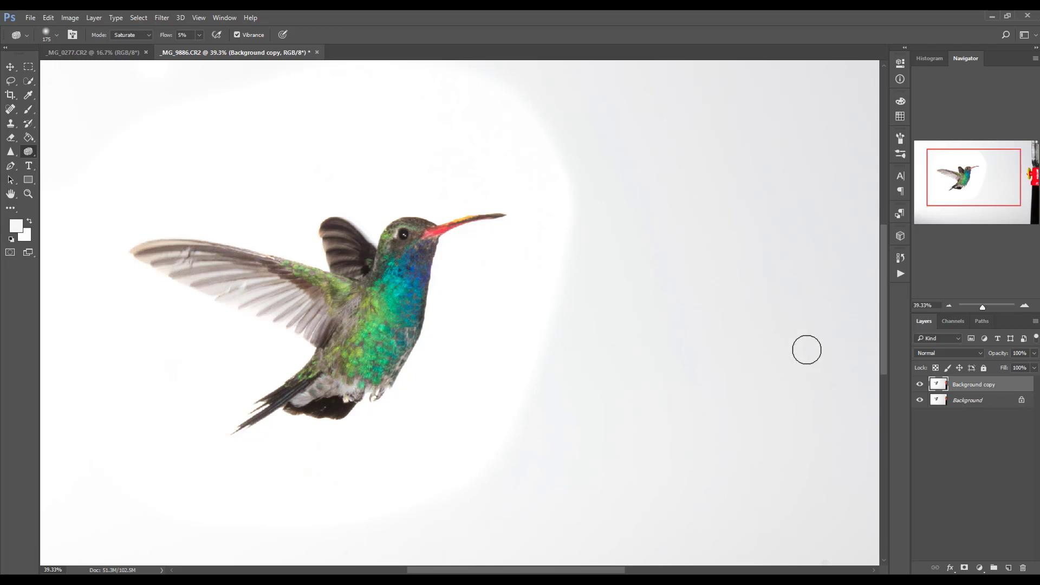
Save the retouched hummingbird photo with its layers as _MG_9886.psd in the 4-30-2018 Hummers and Flowers folder, keeping Maximize Compatibility on
{"action": "scroll", "coordinate": [824, 367], "scroll_direction": "down", "scroll_amount": 2, "text": "alt"}
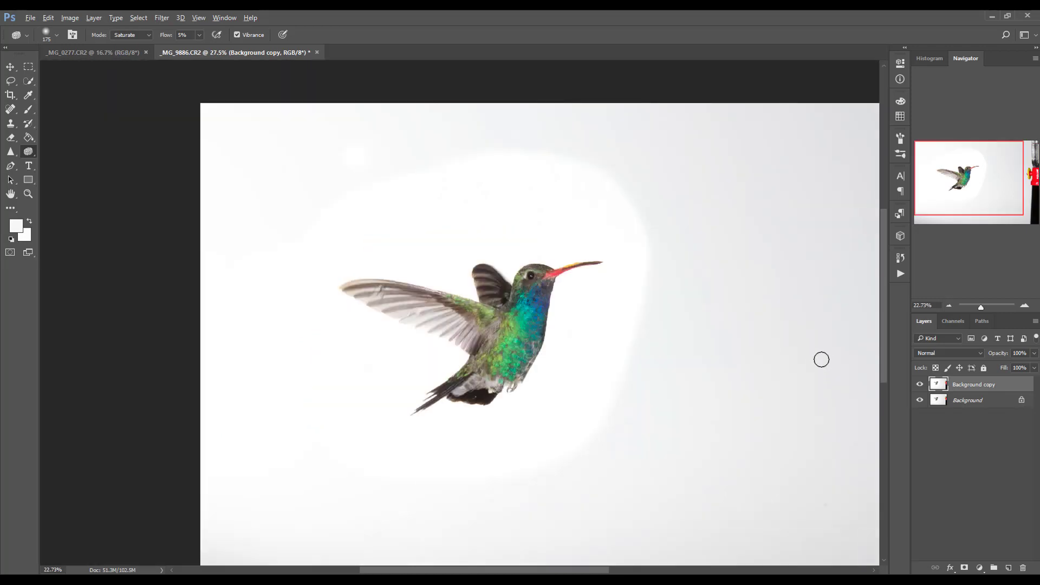
{"action": "scroll", "coordinate": [822, 361], "scroll_direction": "down", "scroll_amount": 1, "text": "alt"}
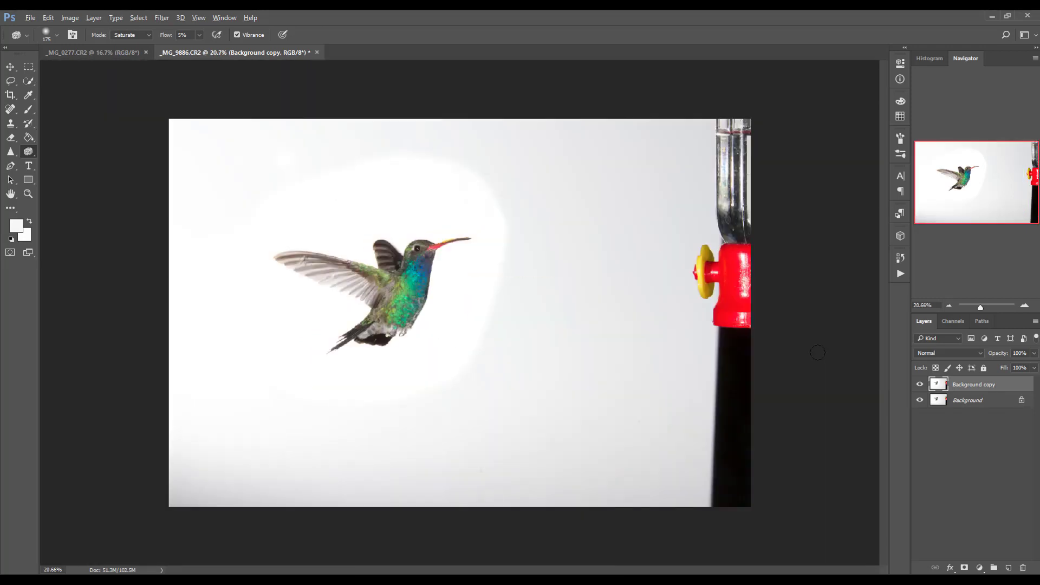
{"action": "left_click", "coordinate": [30, 19]}
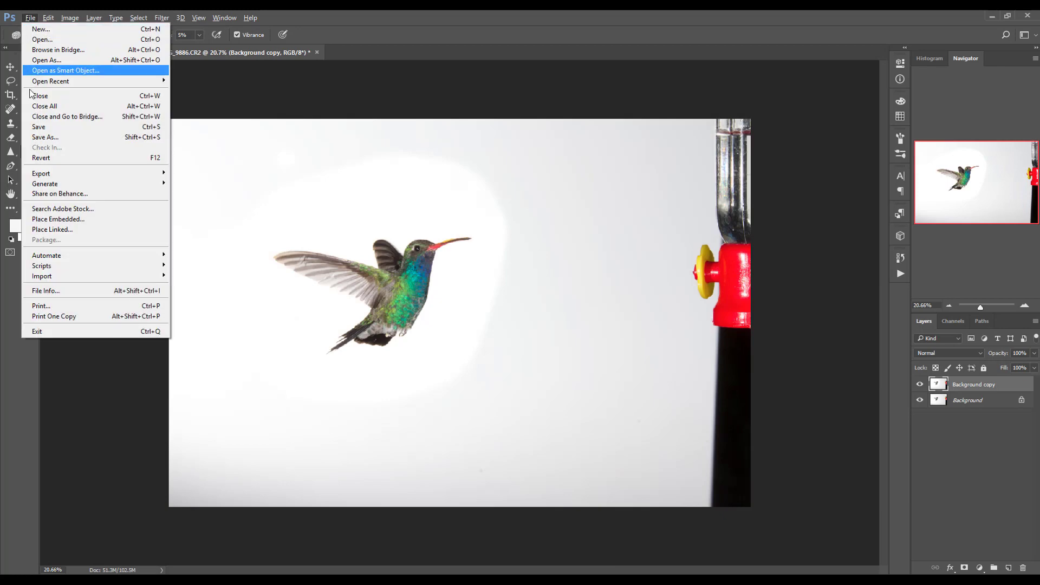
{"action": "left_click", "coordinate": [43, 137]}
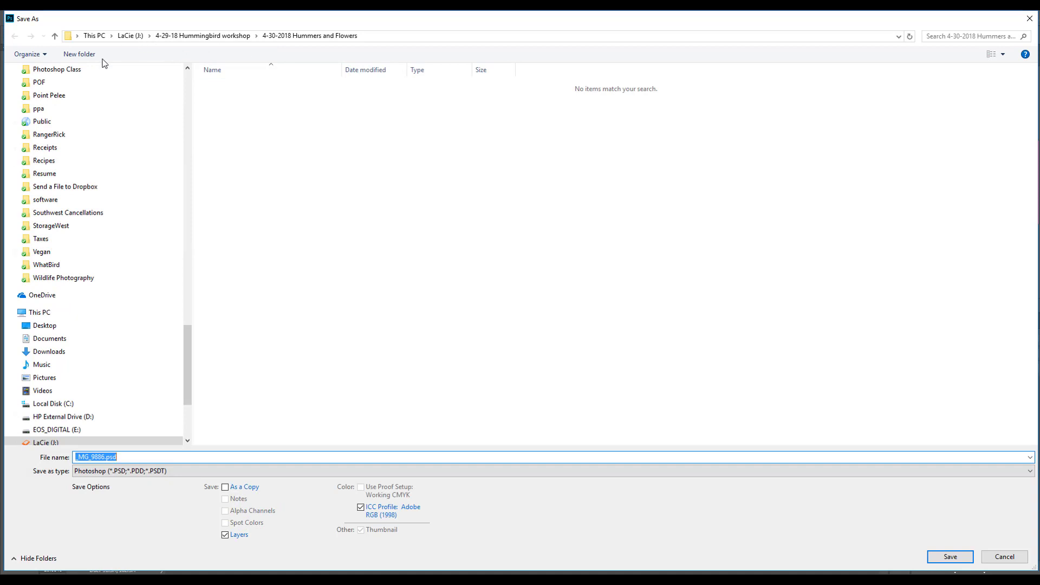
{"action": "left_click", "coordinate": [96, 55]}
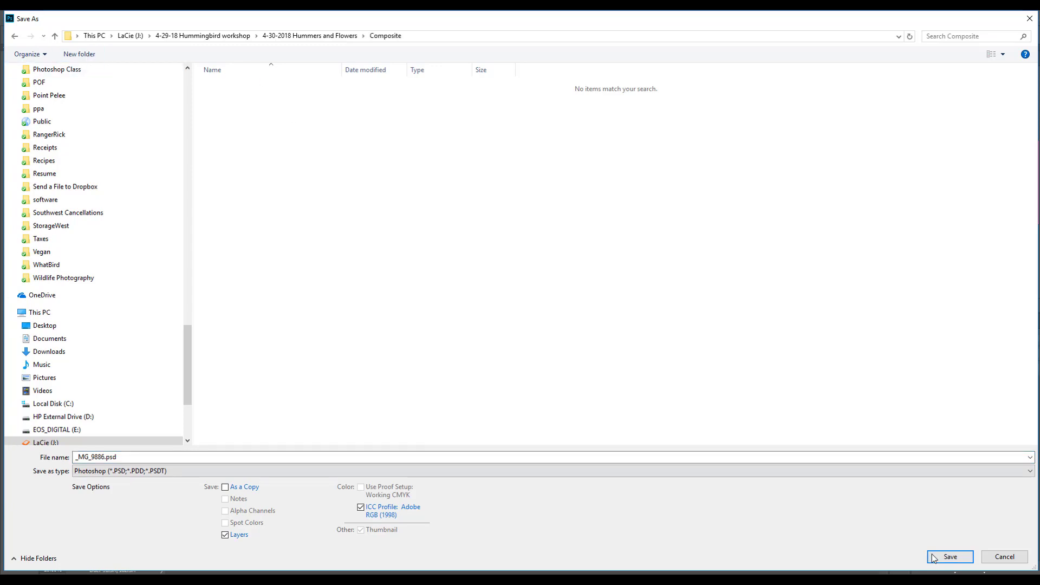
{"action": "left_click", "coordinate": [950, 557]}
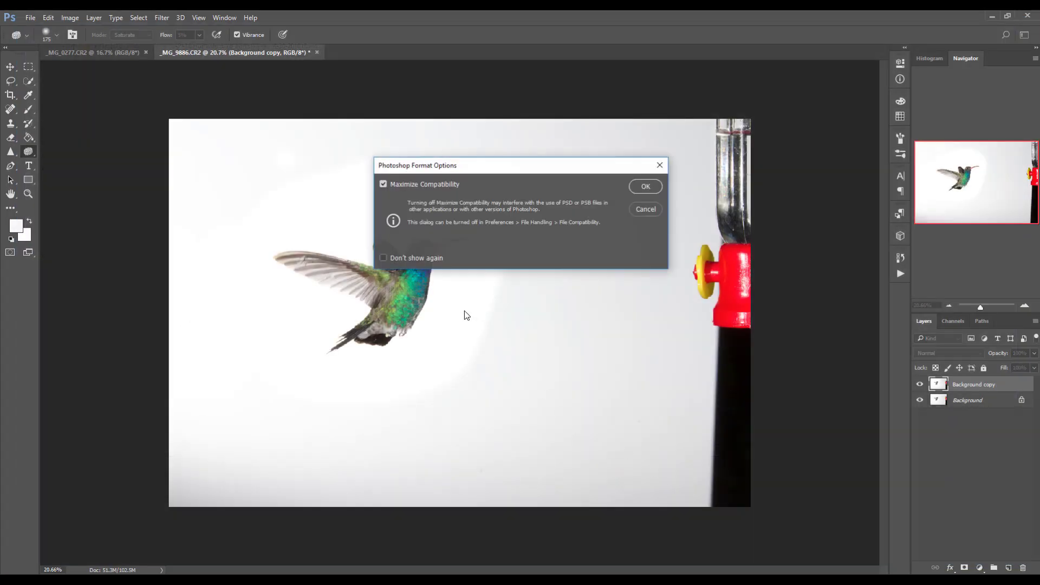
{"action": "left_click", "coordinate": [645, 187]}
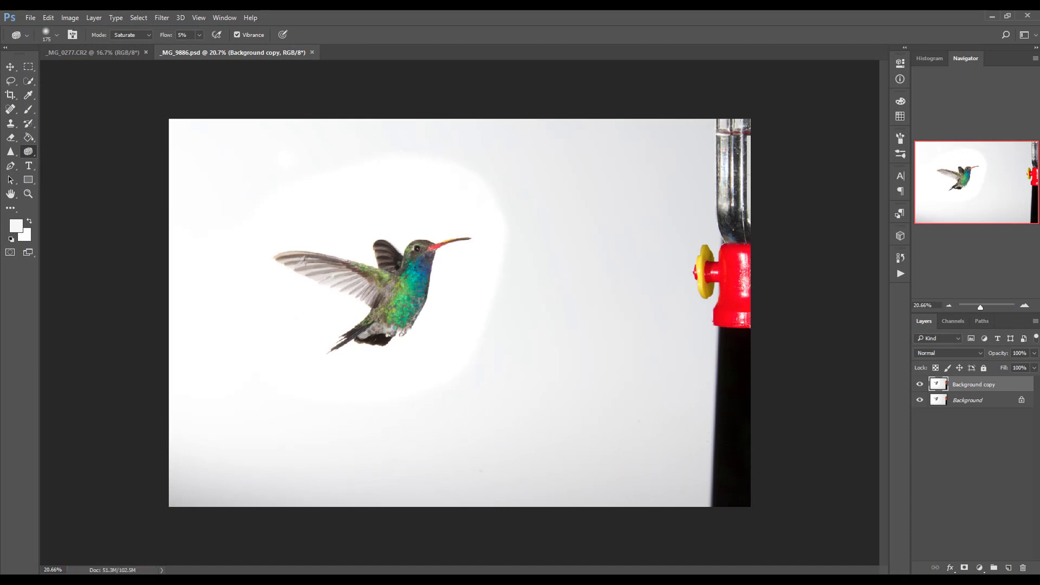
Switch to Bridge, preview several hummingbird photos, and open _MG_9872.CR2 in Camera Raw
{"action": "key", "text": "alt+Tab"}
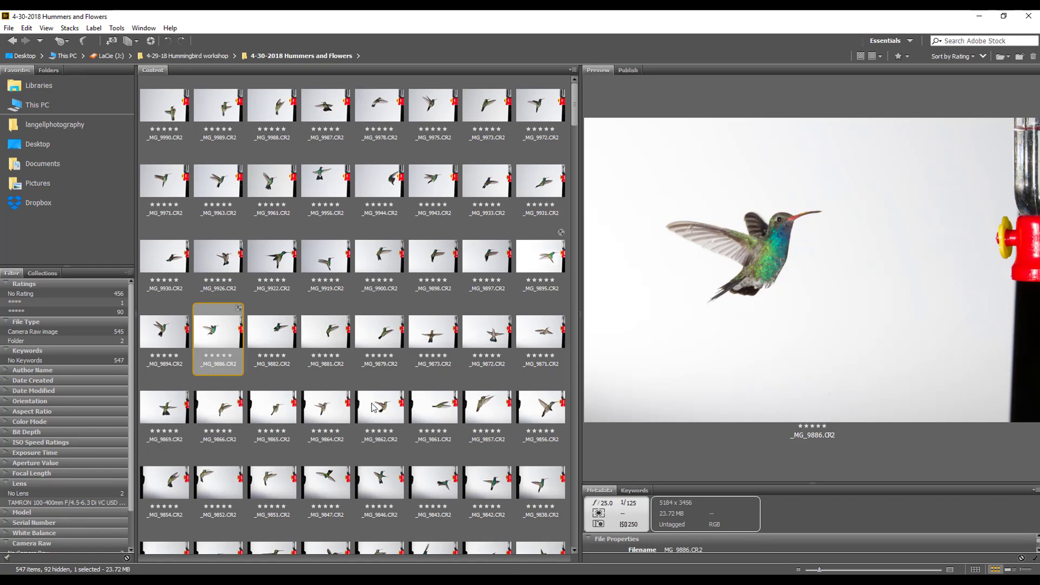
{"action": "left_click", "coordinate": [387, 414]}
{"action": "left_click", "coordinate": [273, 416]}
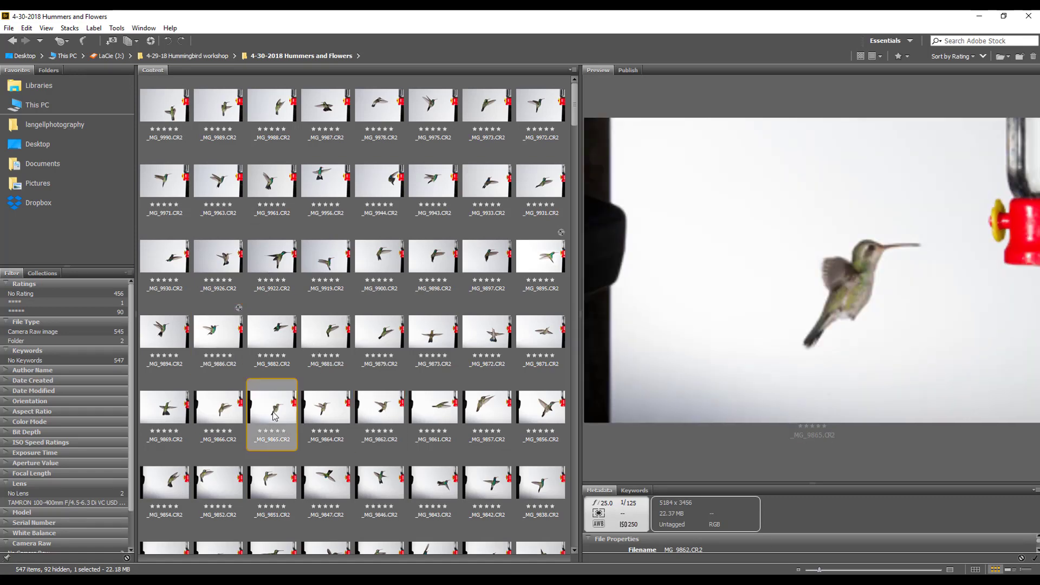
{"action": "left_click", "coordinate": [208, 415]}
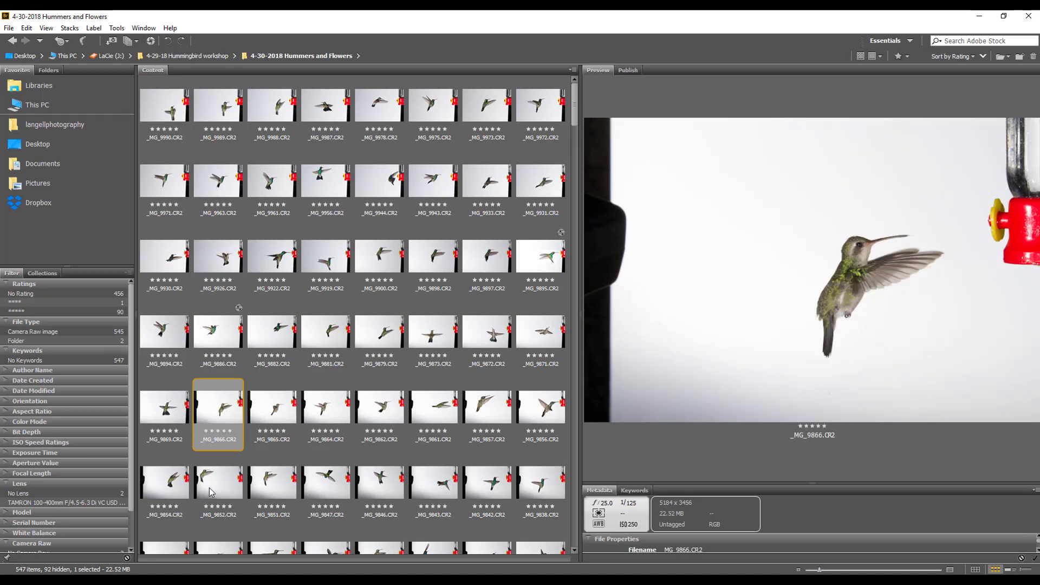
{"action": "left_click", "coordinate": [233, 485]}
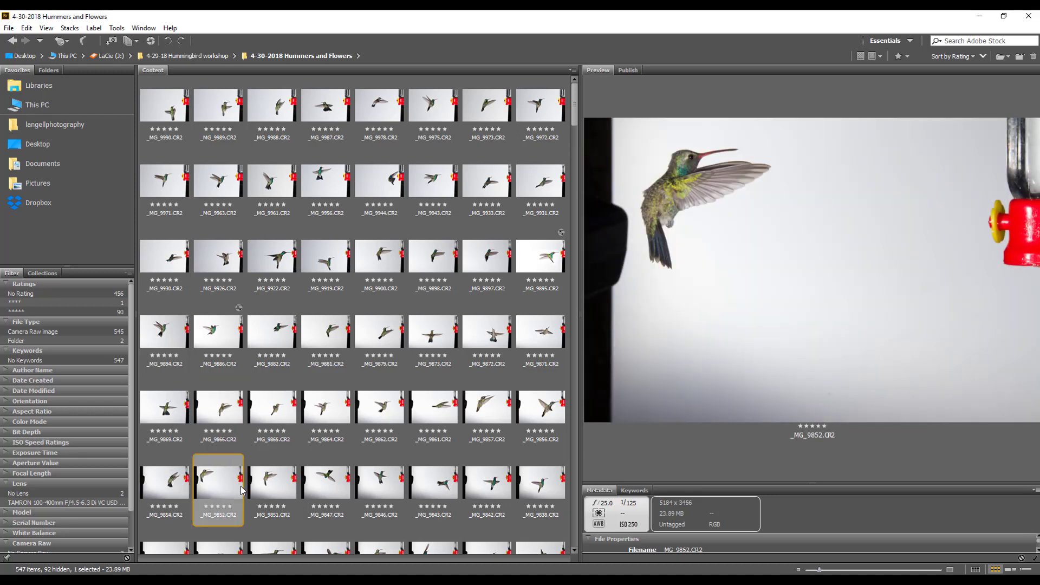
{"action": "left_click", "coordinate": [316, 485]}
{"action": "left_click", "coordinate": [275, 491]}
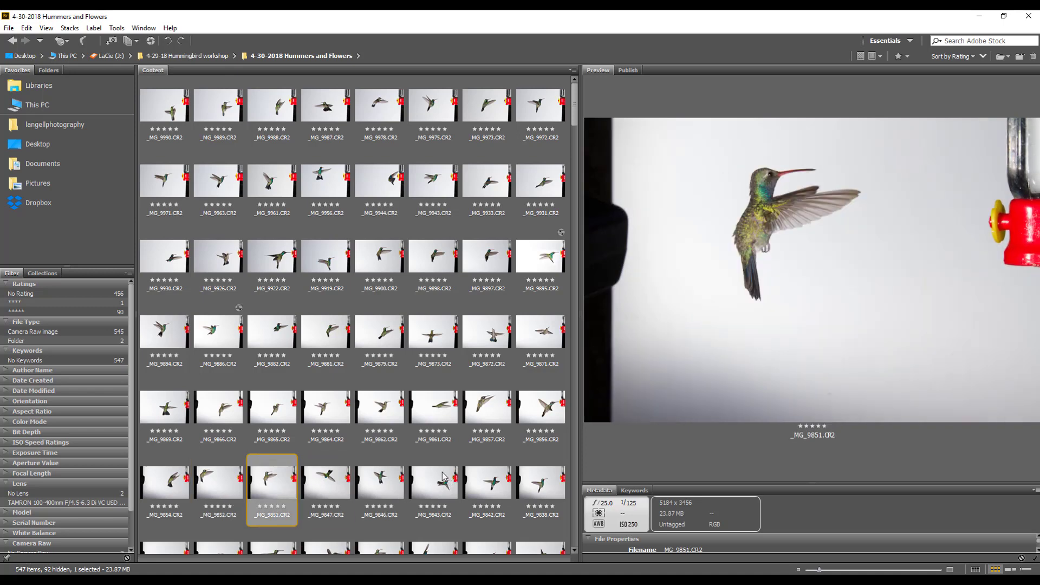
{"action": "left_click", "coordinate": [495, 331]}
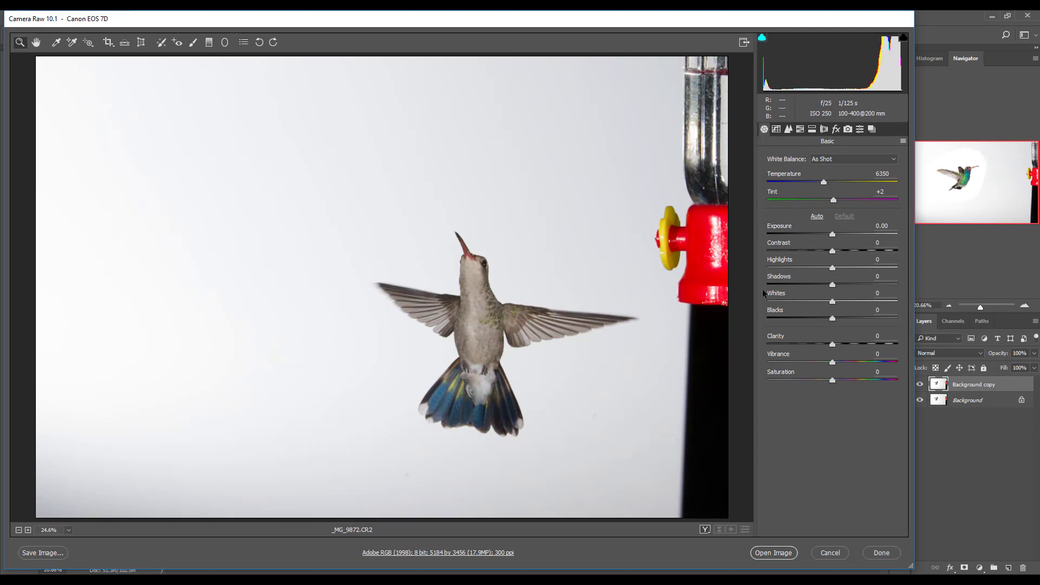
Set Exposure to +0.25 and Whites to +58, raise the Shadows slightly, and open the raw photo for editing
{"action": "left_click_drag", "start_coordinate": [832, 235], "coordinate": [836, 233]}
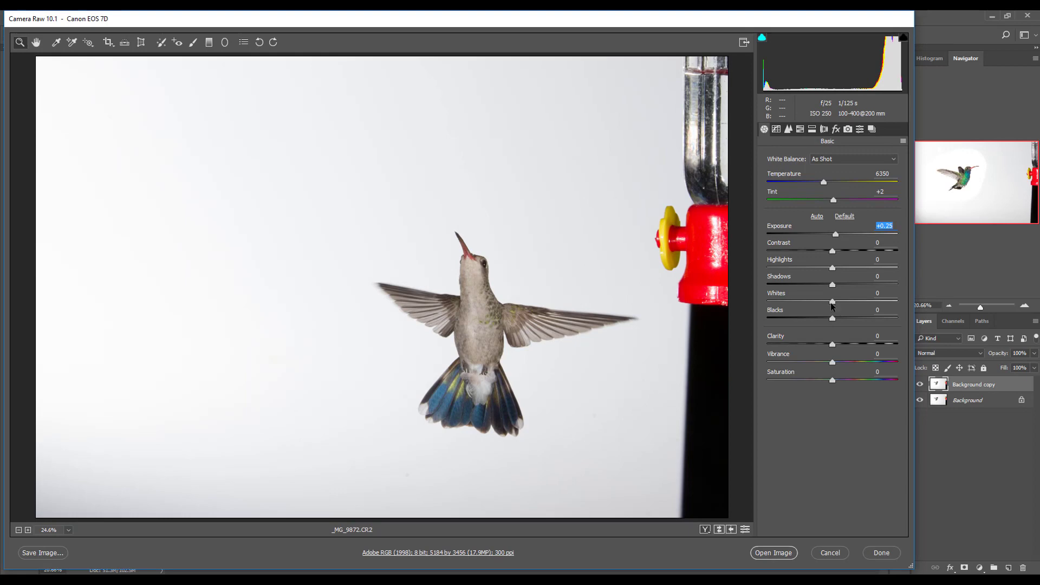
{"action": "left_click_drag", "start_coordinate": [833, 303], "coordinate": [869, 300]}
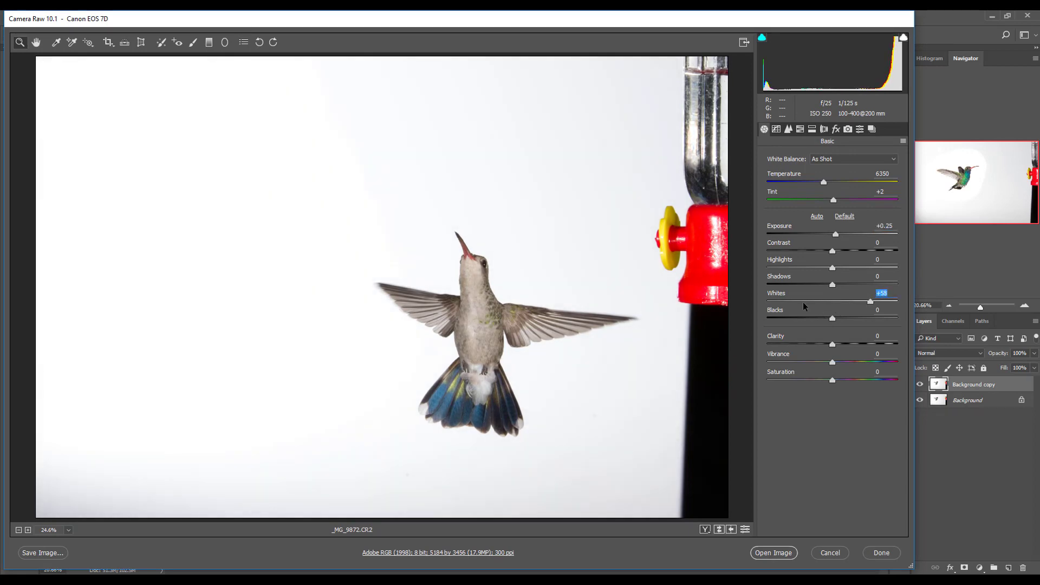
{"action": "left_click_drag", "start_coordinate": [841, 282], "coordinate": [843, 282]}
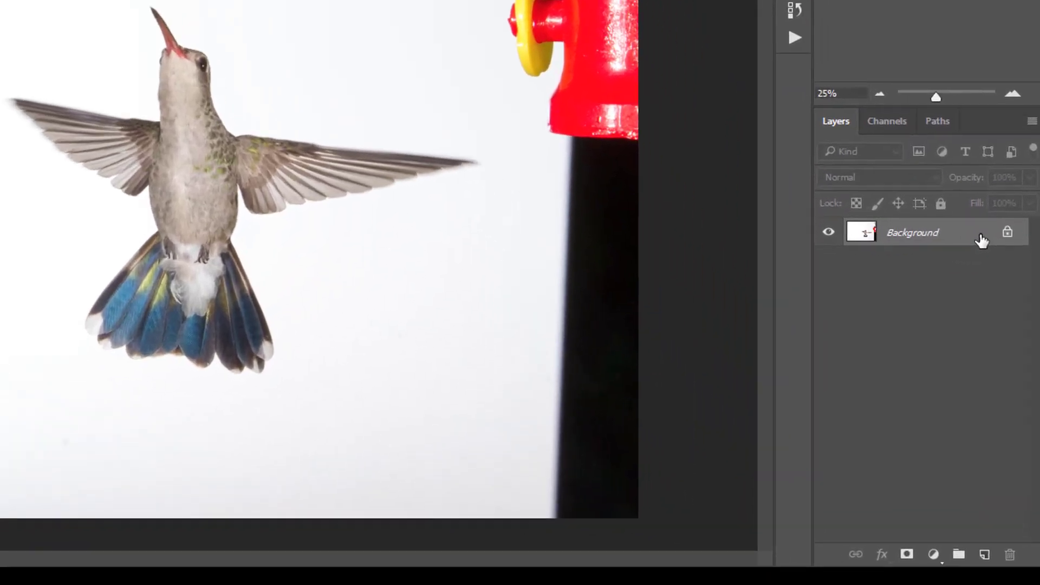
Duplicate the Background layer of the spread-winged hummingbird photo
{"action": "left_click_drag", "start_coordinate": [1006, 389], "coordinate": [986, 554]}
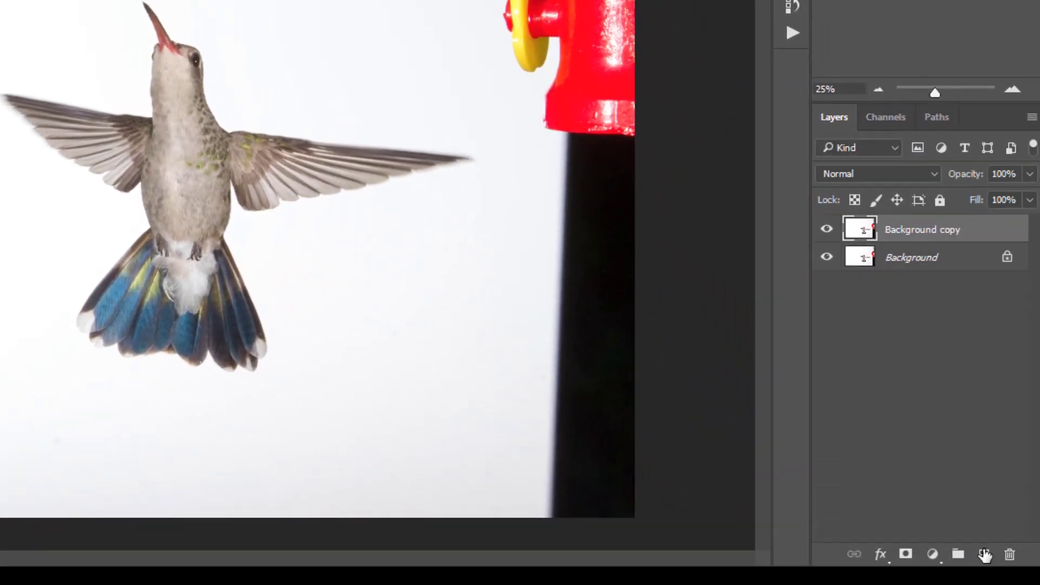
{"action": "right_click", "coordinate": [905, 232]}
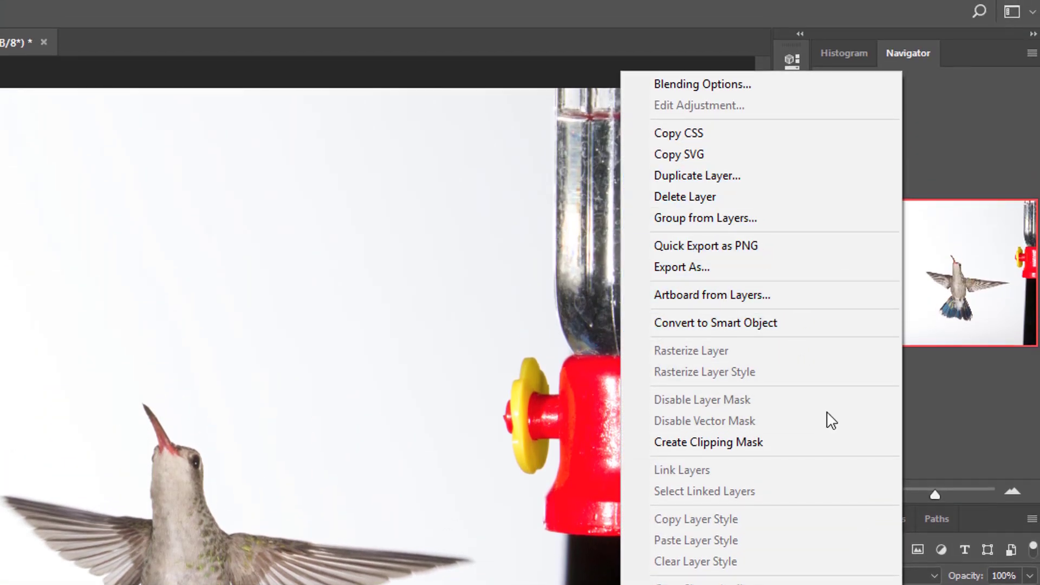
{"action": "left_click", "coordinate": [1019, 478]}
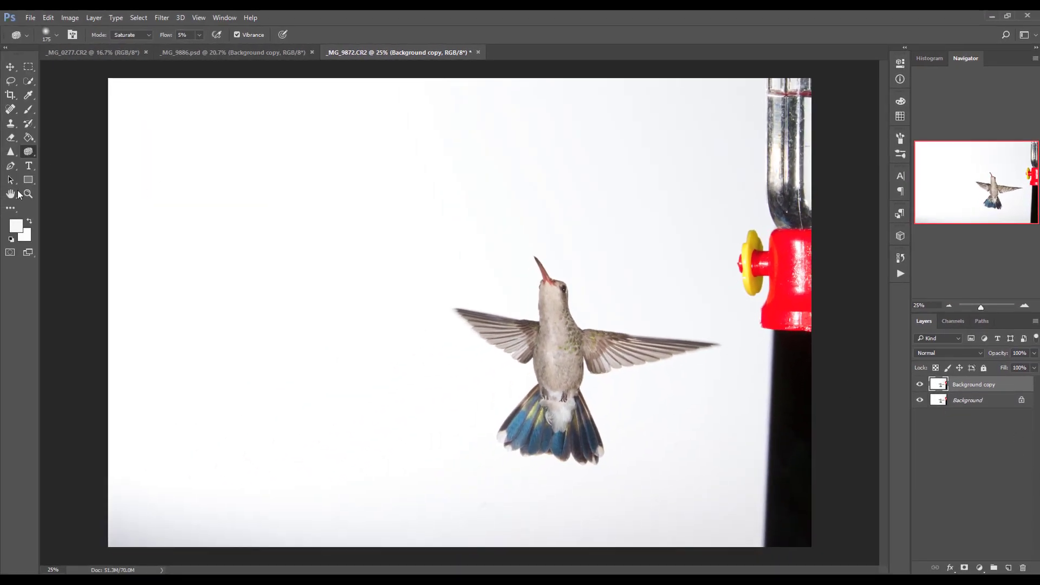
Sample the background on both sides of the spread-winged hummingbird in the foreground color picker and accept fbfcfc
{"action": "left_click", "coordinate": [20, 229]}
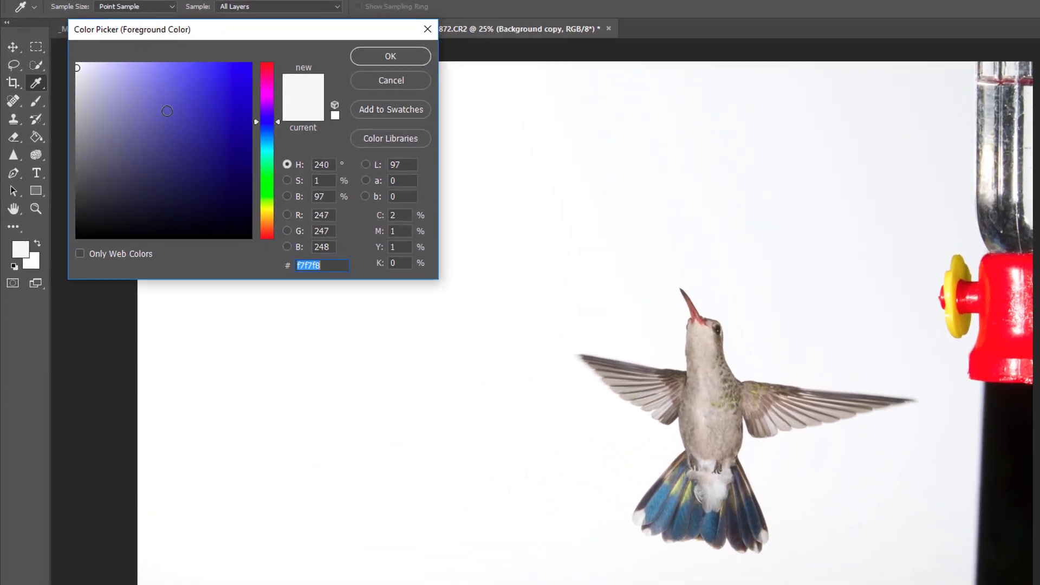
{"action": "left_click", "coordinate": [695, 361]}
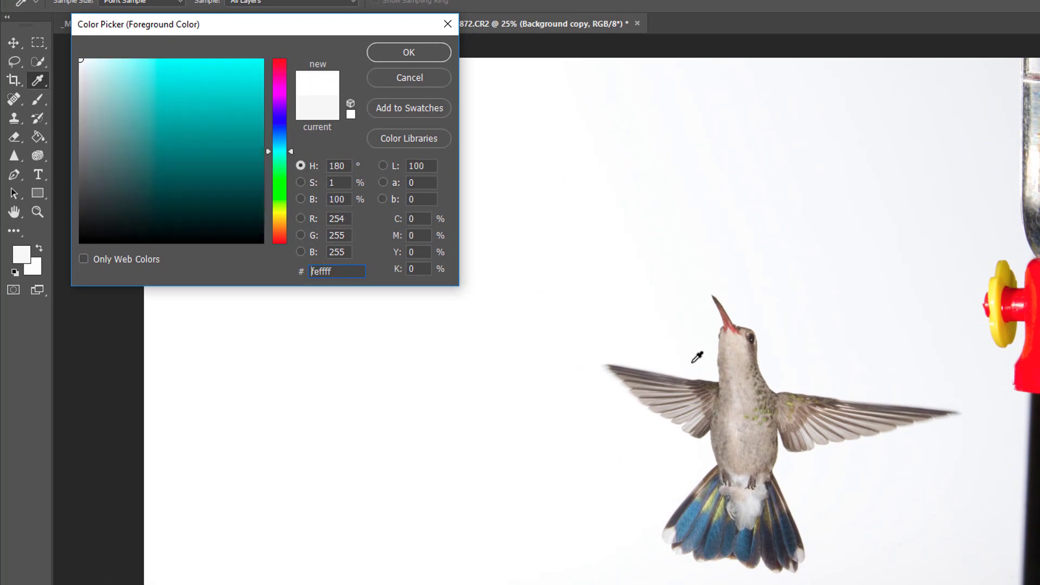
{"action": "left_click", "coordinate": [709, 347]}
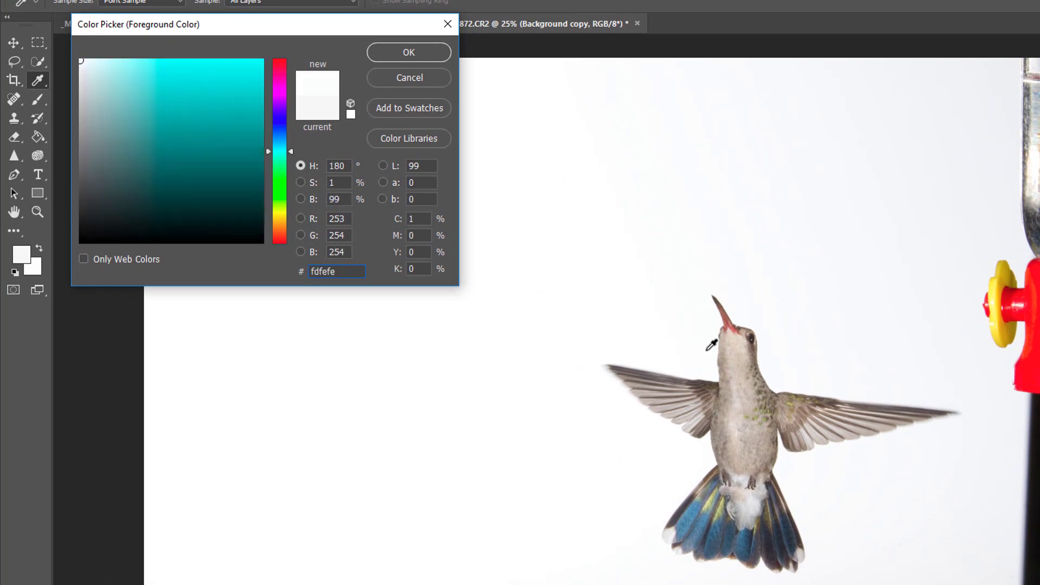
{"action": "left_click", "coordinate": [816, 370]}
{"action": "left_click", "coordinate": [781, 353]}
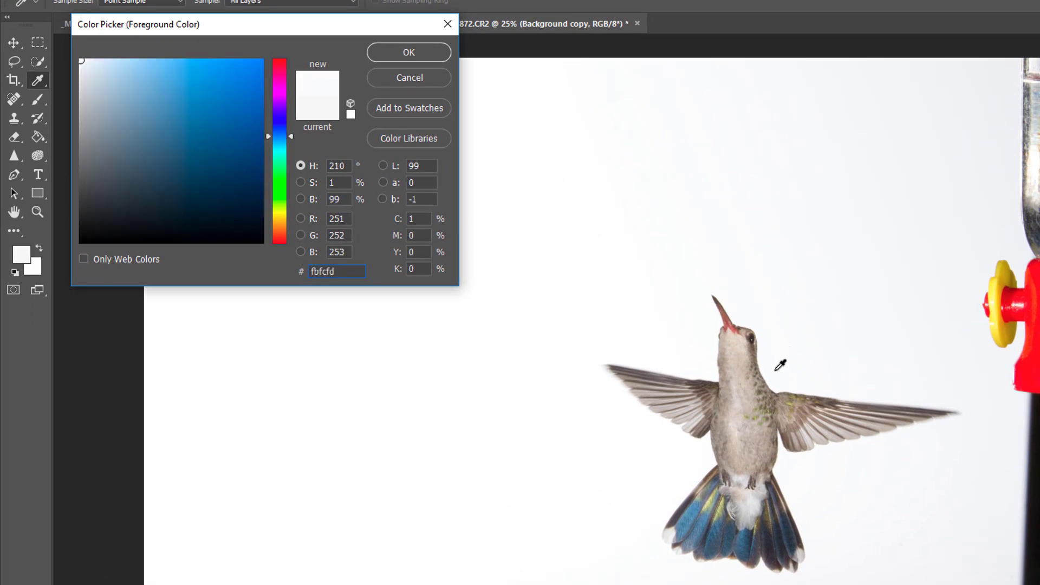
{"action": "left_click", "coordinate": [705, 471]}
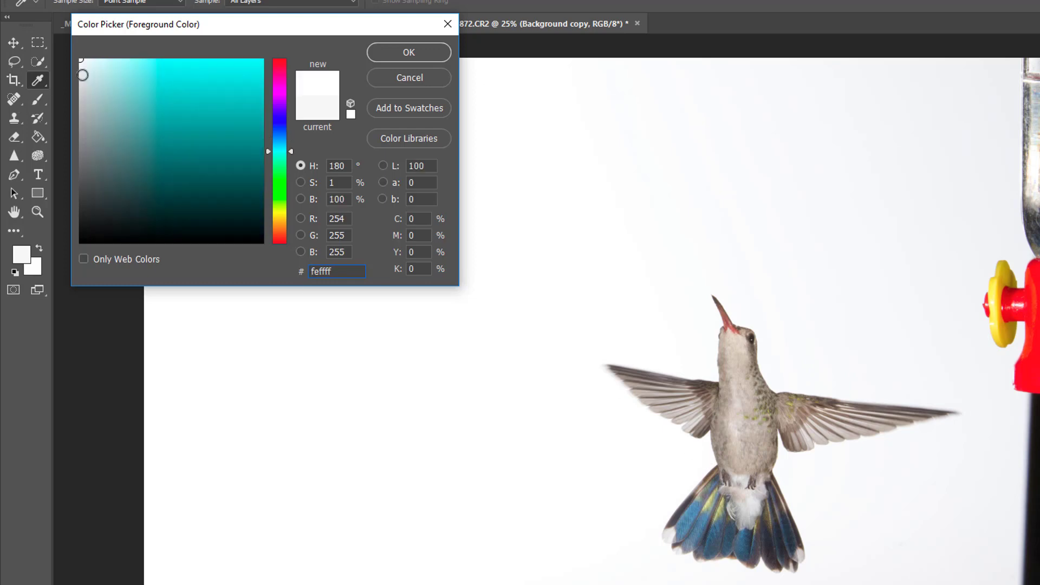
{"action": "left_click", "coordinate": [685, 459]}
{"action": "left_click", "coordinate": [834, 480]}
{"action": "left_click", "coordinate": [419, 52]}
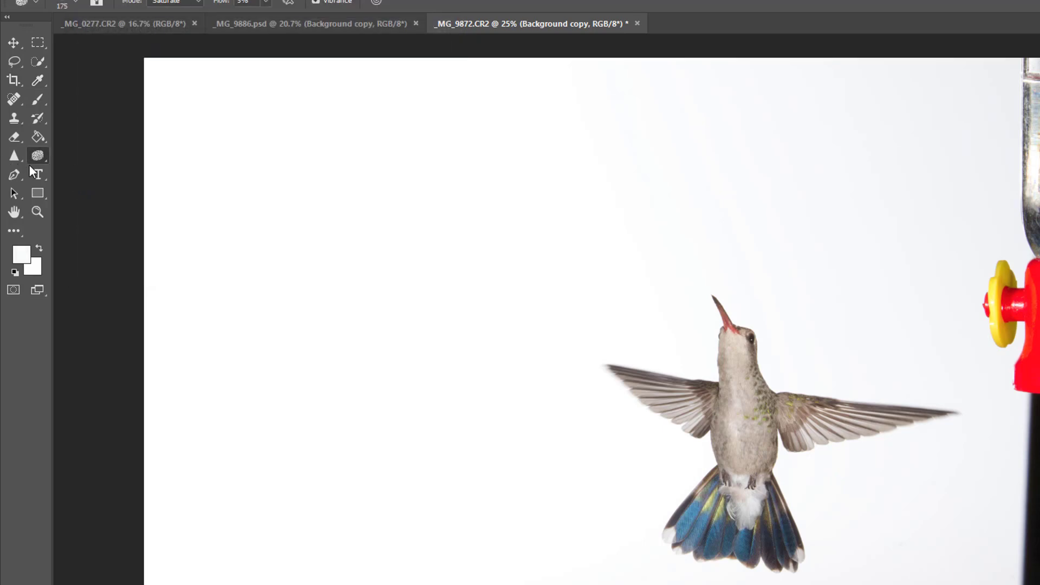
Dodge the background around the spread-winged hummingbird with a 700-pixel brush, Range set to Highlights and 6% exposure
{"action": "right_click", "coordinate": [46, 160]}
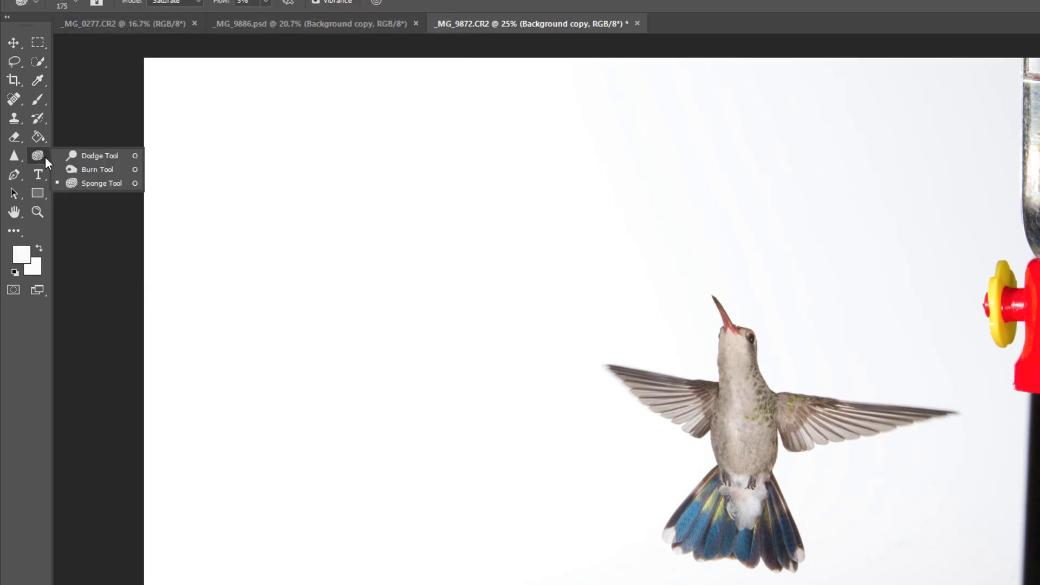
{"action": "left_click", "coordinate": [74, 152]}
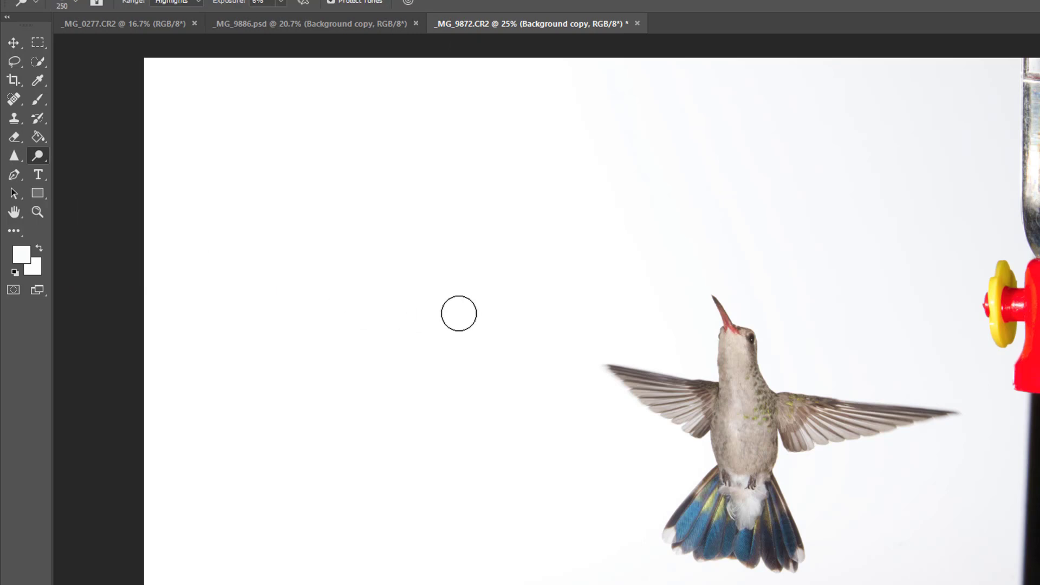
{"action": "key", "text": "bracketright"}
{"action": "key", "text": "bracketright"}
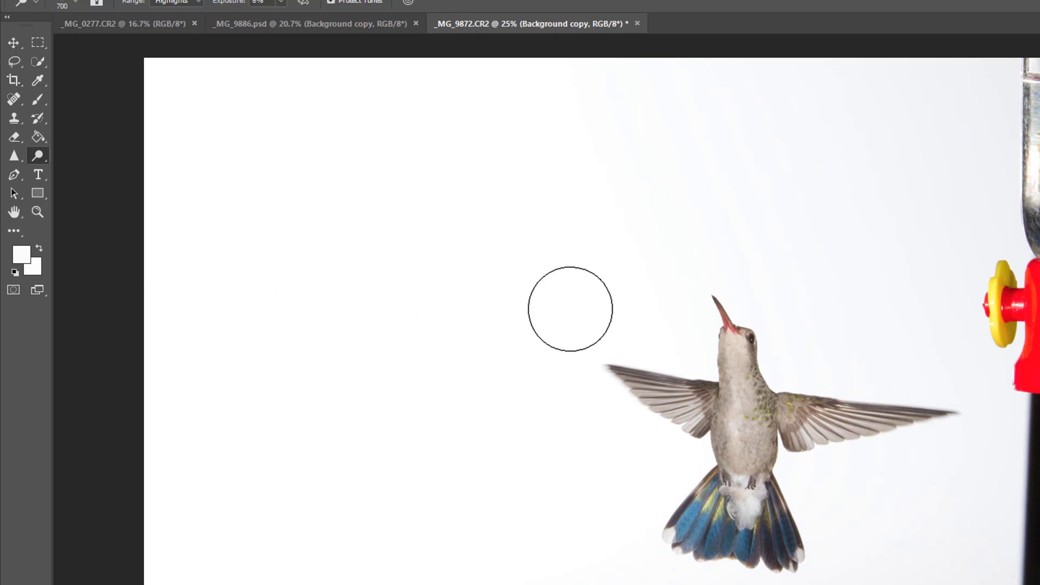
{"action": "mouse_move", "coordinate": [536, 299]}
{"action": "left_mouse_down"}
{"action": "mouse_move", "coordinate": [692, 544]}
{"action": "mouse_move", "coordinate": [793, 565]}
{"action": "mouse_move", "coordinate": [829, 546]}
{"action": "mouse_move", "coordinate": [799, 470]}
{"action": "mouse_move", "coordinate": [841, 473]}
{"action": "mouse_move", "coordinate": [924, 447]}
{"action": "mouse_move", "coordinate": [979, 397]}
{"action": "mouse_move", "coordinate": [789, 343]}
{"action": "mouse_move", "coordinate": [898, 361]}
{"action": "mouse_move", "coordinate": [782, 386]}
{"action": "mouse_move", "coordinate": [764, 493]}
{"action": "mouse_move", "coordinate": [966, 514]}
{"action": "mouse_move", "coordinate": [930, 382]}
{"action": "mouse_move", "coordinate": [807, 329]}
{"action": "mouse_move", "coordinate": [851, 327]}
{"action": "mouse_move", "coordinate": [795, 346]}
{"action": "mouse_move", "coordinate": [966, 386]}
{"action": "mouse_move", "coordinate": [943, 402]}
{"action": "mouse_move", "coordinate": [818, 367]}
{"action": "mouse_move", "coordinate": [819, 357]}
{"action": "mouse_move", "coordinate": [754, 356]}
{"action": "mouse_move", "coordinate": [909, 397]}
{"action": "mouse_move", "coordinate": [848, 369]}
{"action": "mouse_move", "coordinate": [955, 369]}
{"action": "mouse_move", "coordinate": [880, 466]}
{"action": "mouse_move", "coordinate": [803, 492]}
{"action": "mouse_move", "coordinate": [916, 508]}
{"action": "mouse_move", "coordinate": [727, 584]}
{"action": "mouse_move", "coordinate": [664, 483]}
{"action": "mouse_move", "coordinate": [684, 452]}
{"action": "mouse_move", "coordinate": [547, 358]}
{"action": "mouse_move", "coordinate": [668, 463]}
{"action": "mouse_move", "coordinate": [573, 359]}
{"action": "mouse_move", "coordinate": [718, 284]}
{"action": "mouse_move", "coordinate": [694, 251]}
{"action": "mouse_move", "coordinate": [813, 362]}
{"action": "mouse_move", "coordinate": [972, 412]}
{"action": "mouse_move", "coordinate": [793, 497]}
{"action": "mouse_move", "coordinate": [829, 506]}
{"action": "mouse_move", "coordinate": [836, 559]}
{"action": "mouse_move", "coordinate": [727, 583]}
{"action": "mouse_move", "coordinate": [848, 542]}
{"action": "mouse_move", "coordinate": [899, 474]}
{"action": "mouse_move", "coordinate": [911, 431]}
{"action": "mouse_move", "coordinate": [890, 323]}
{"action": "mouse_move", "coordinate": [715, 255]}
{"action": "mouse_move", "coordinate": [565, 354]}
{"action": "mouse_move", "coordinate": [947, 535]}
{"action": "left_mouse_up"}
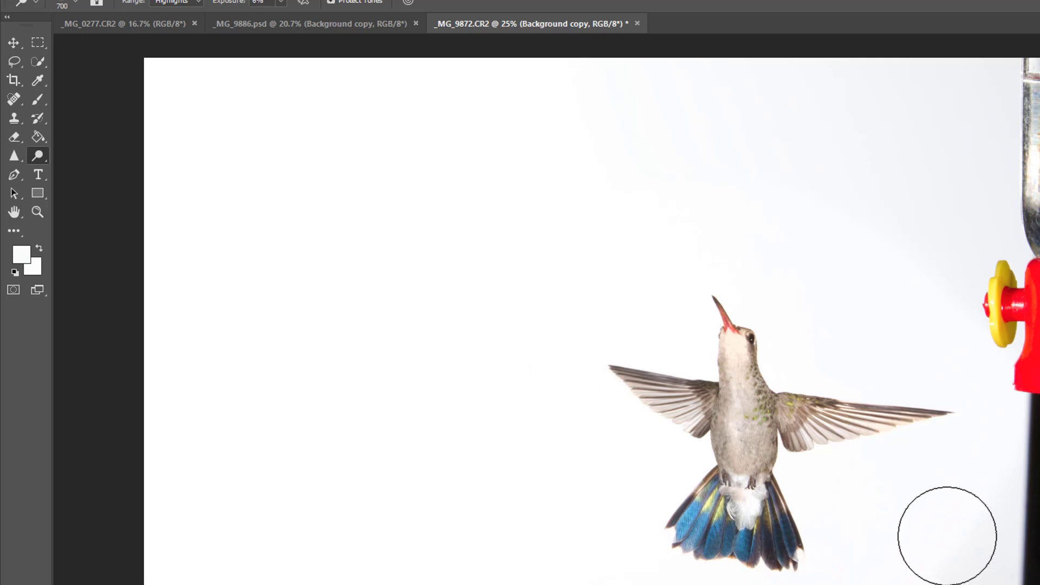
Check the whiteness of the dodged background beside the wings and tail with the foreground color picker, leaving the color unchanged
{"action": "left_click", "coordinate": [22, 255]}
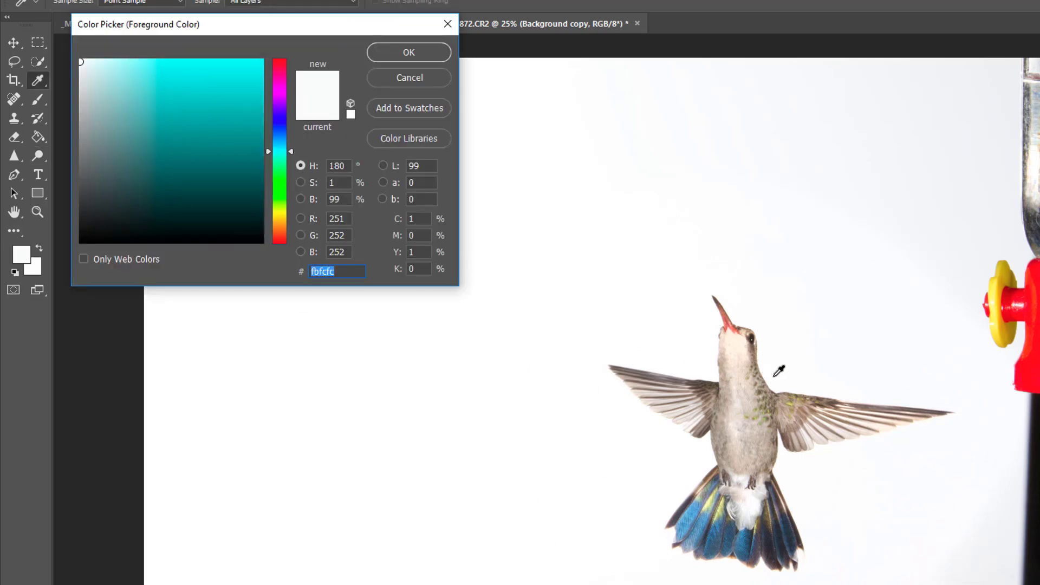
{"action": "left_click", "coordinate": [780, 370]}
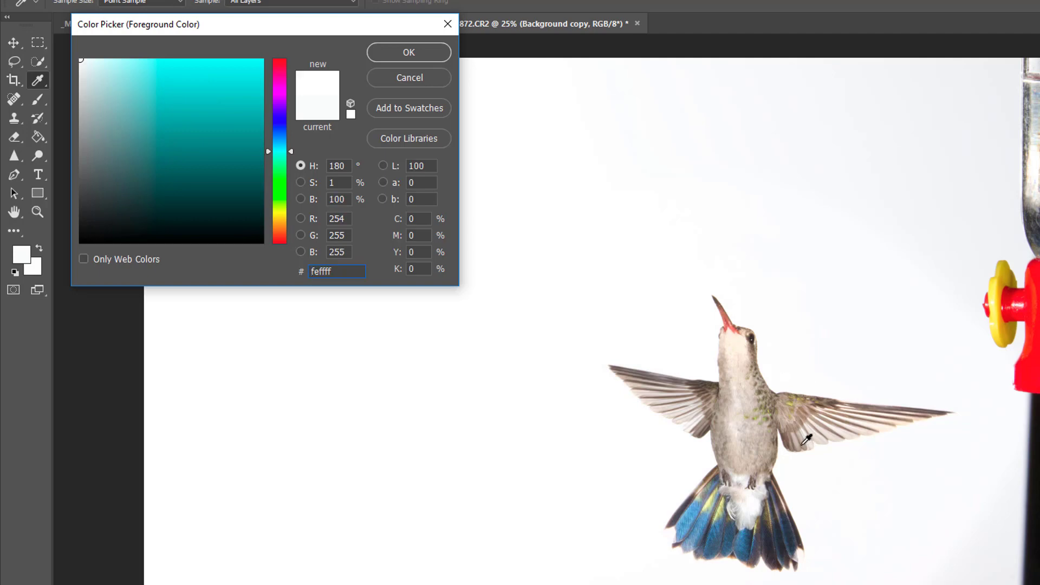
{"action": "left_click", "coordinate": [790, 466]}
{"action": "left_click", "coordinate": [698, 463]}
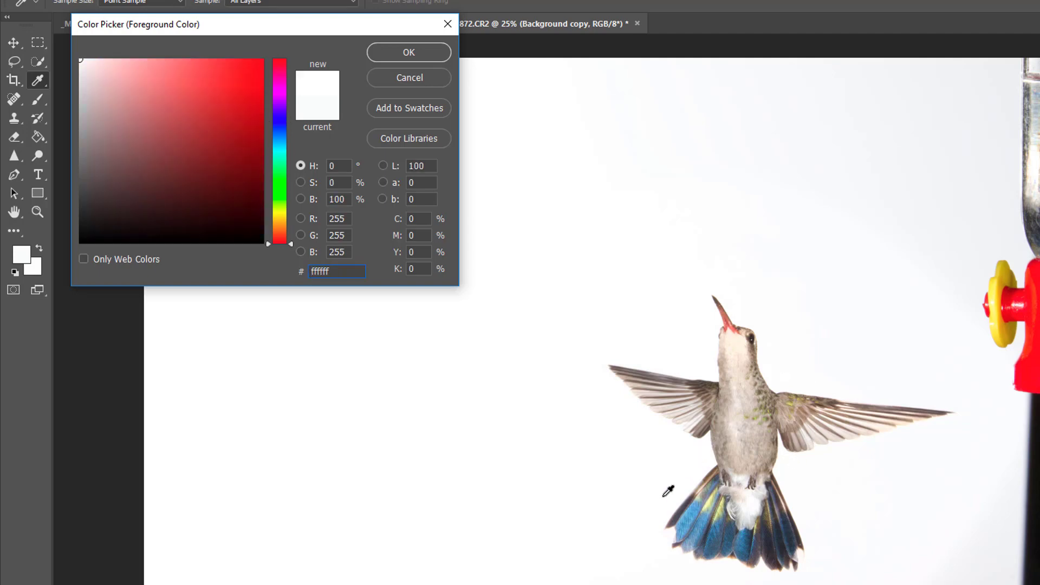
{"action": "left_click", "coordinate": [421, 82]}
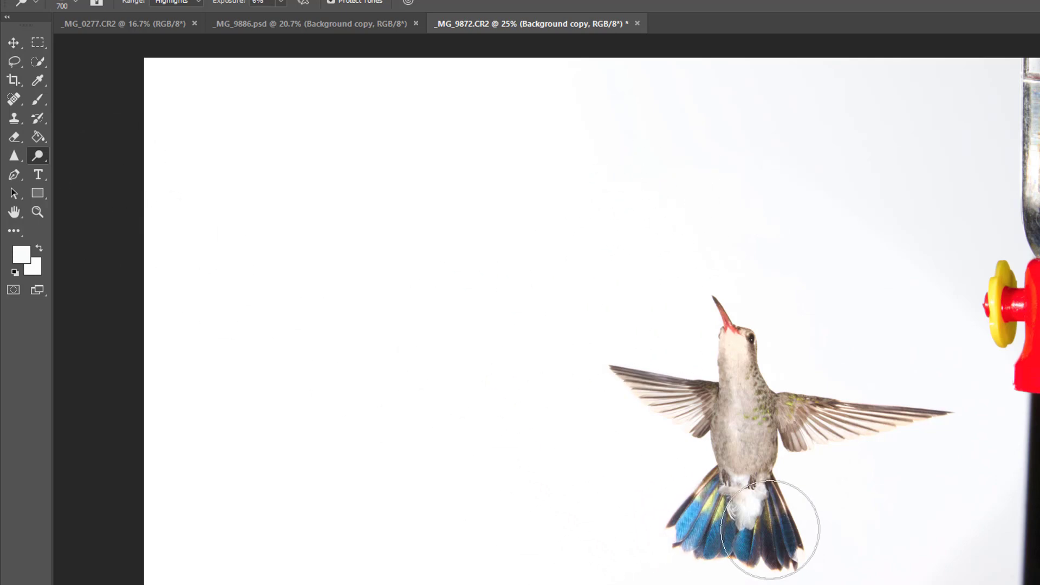
Review the open flower photo and the saved _MG_9886.psd, and return to the _MG_9872.CR2 document
{"action": "left_click", "coordinate": [154, 23]}
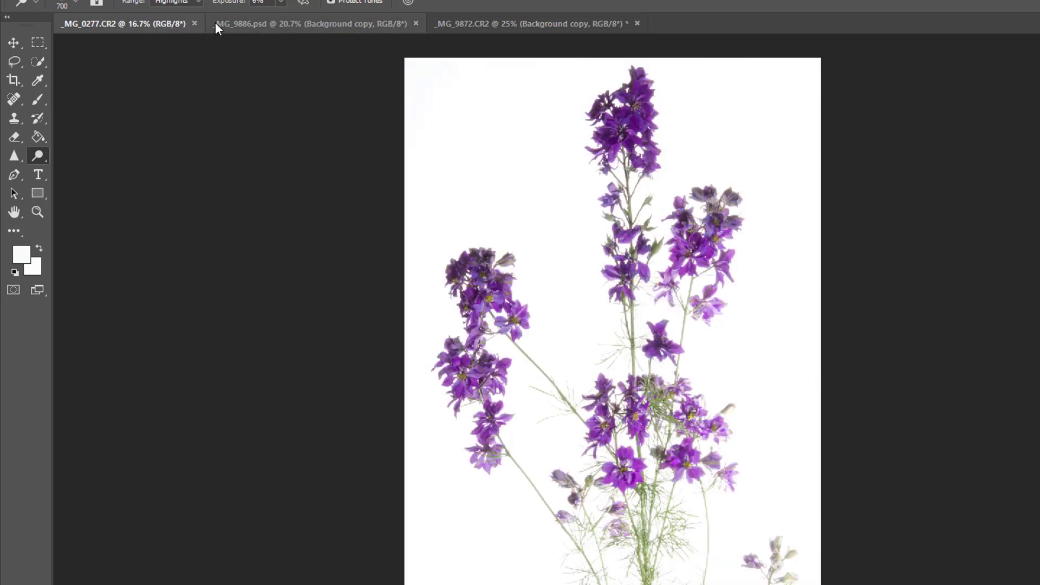
{"action": "left_click", "coordinate": [255, 30]}
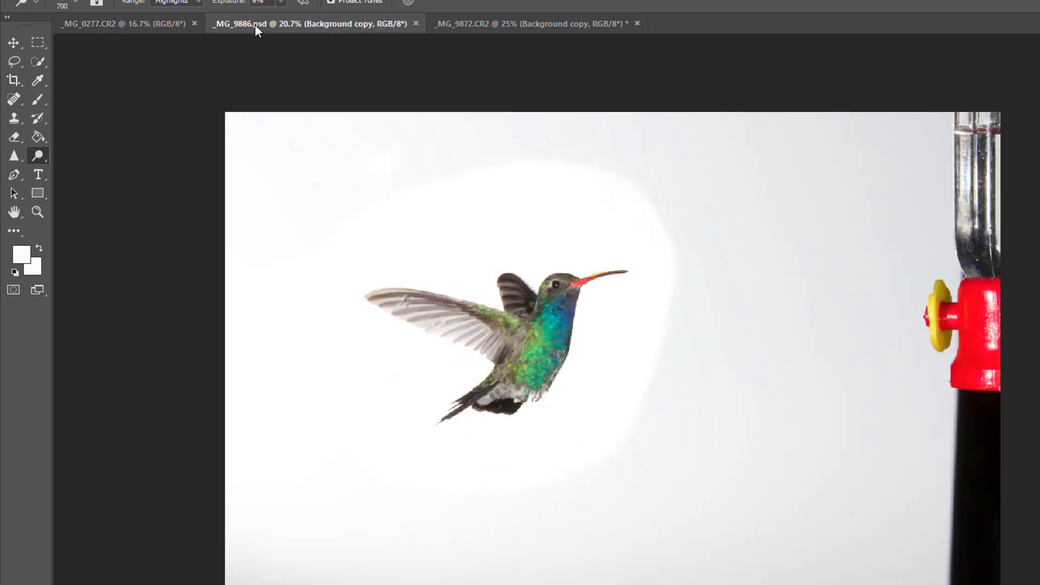
{"action": "left_click", "coordinate": [475, 21]}
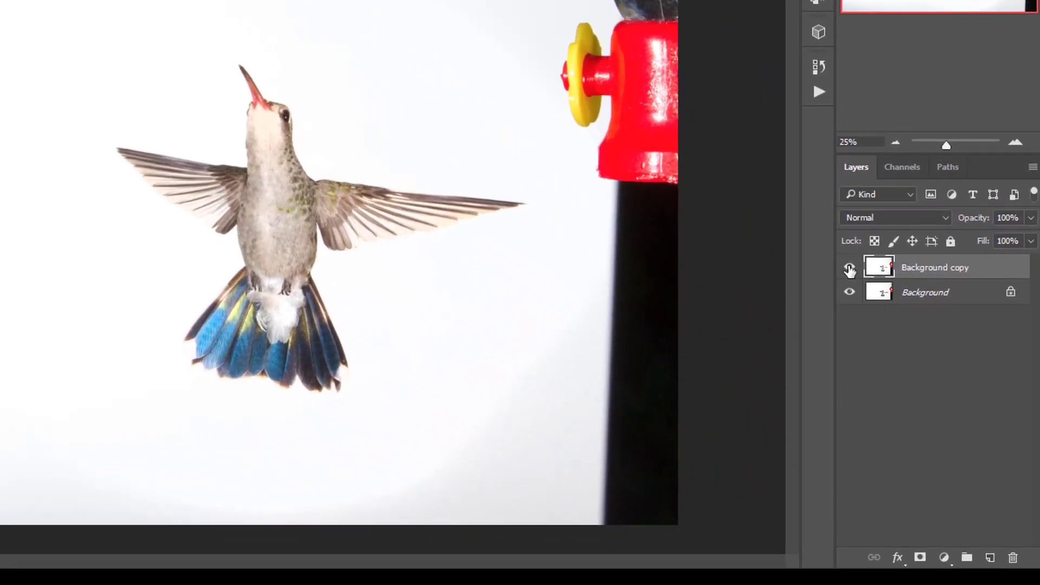
Compare the dodged Background copy with the original photo by repeatedly hiding and showing the copy layer
{"action": "left_click", "coordinate": [850, 268]}
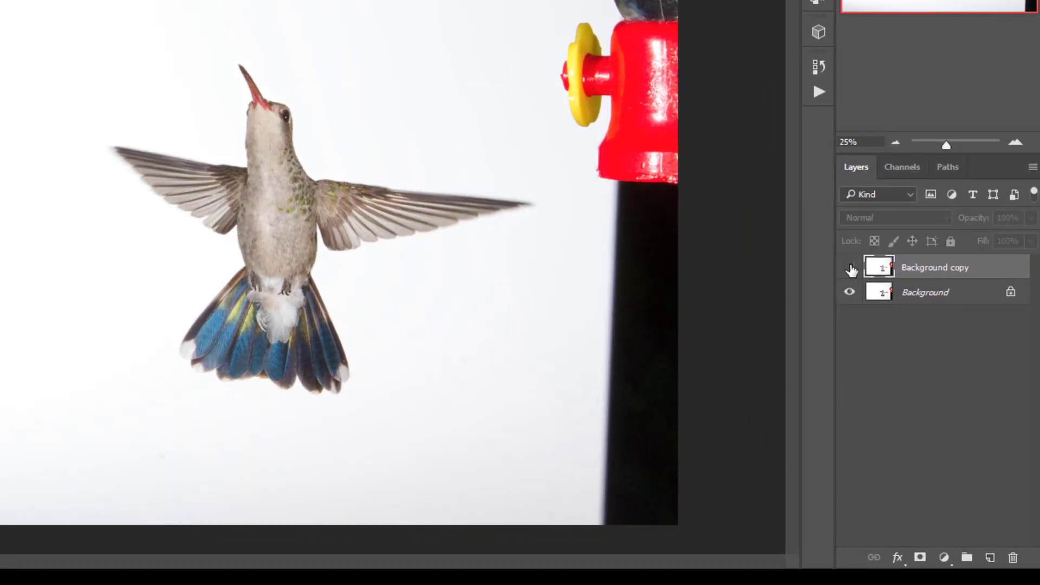
{"action": "left_click", "coordinate": [851, 270]}
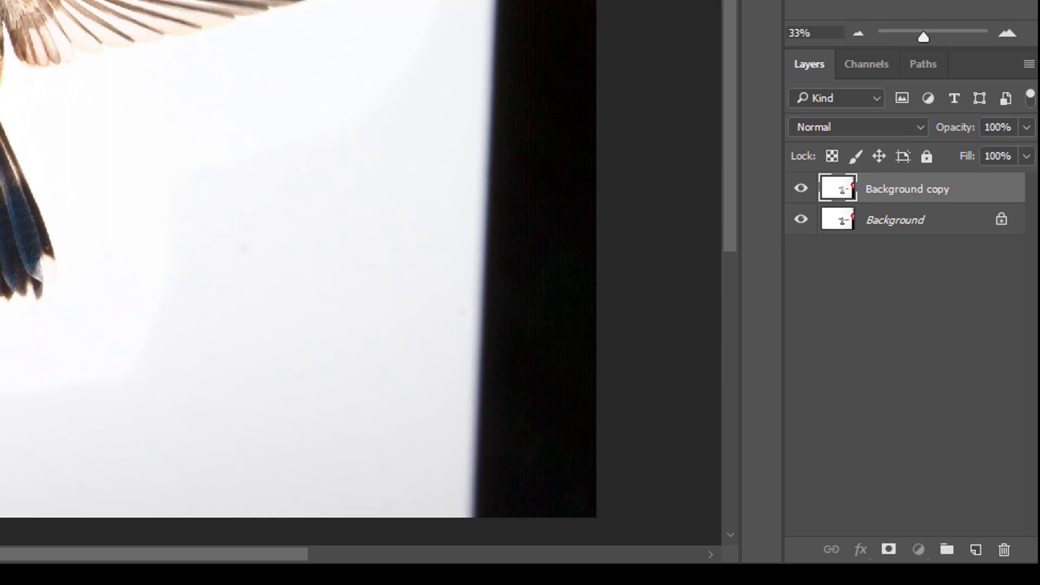
{"action": "left_click", "coordinate": [801, 191]}
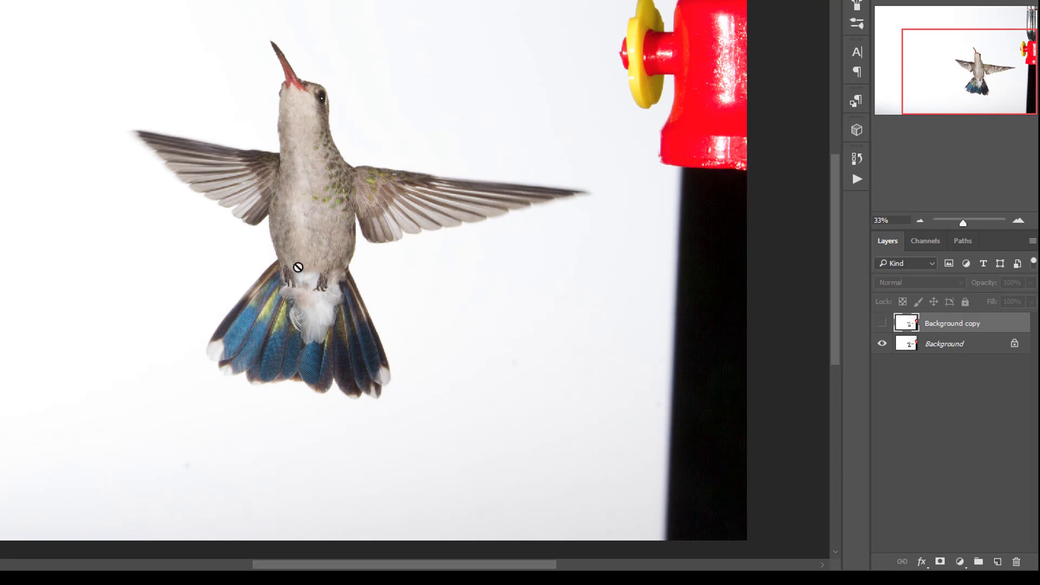
{"action": "left_click", "coordinate": [882, 322]}
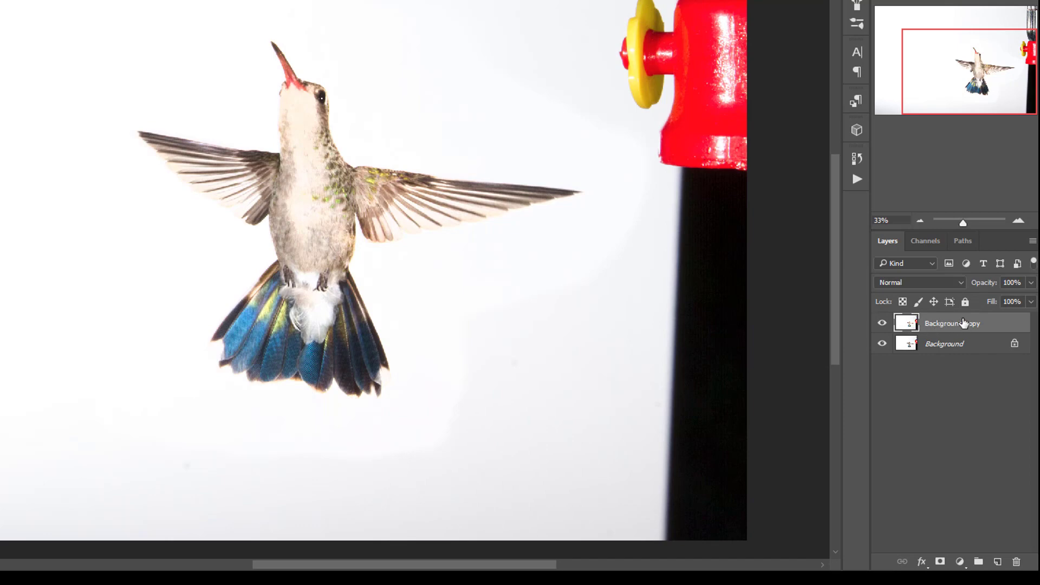
{"action": "left_click", "coordinate": [882, 324]}
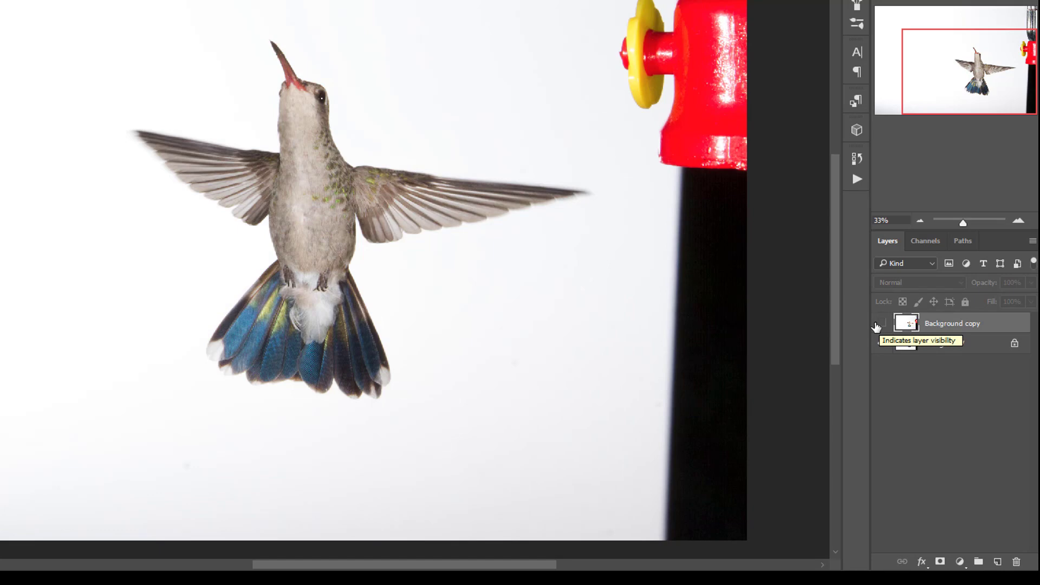
{"action": "left_click", "coordinate": [882, 324]}
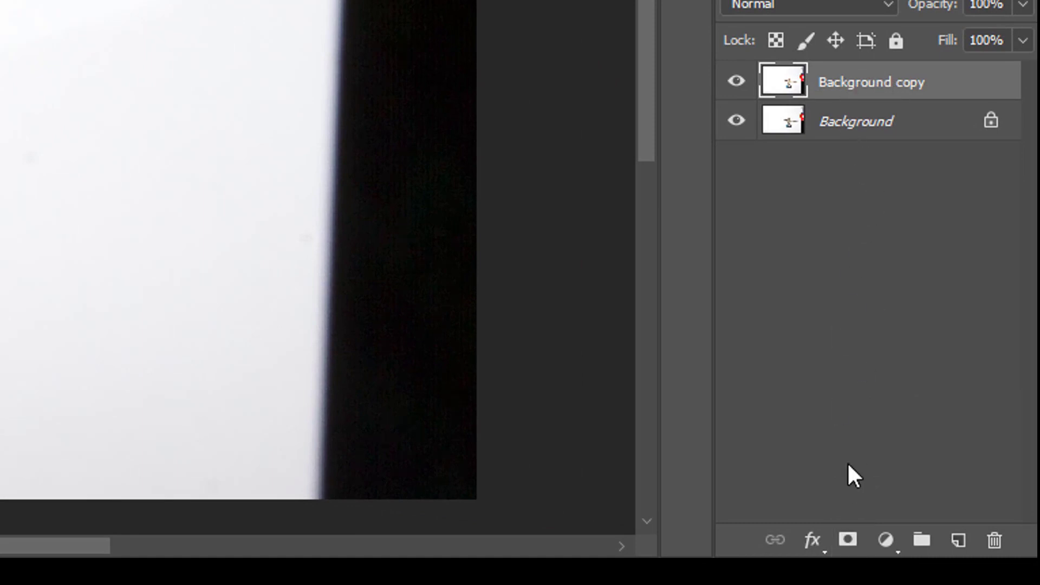
Add a layer mask to the Background copy layer and set the foreground color to pure white, ffffff
{"action": "left_click", "coordinate": [849, 541]}
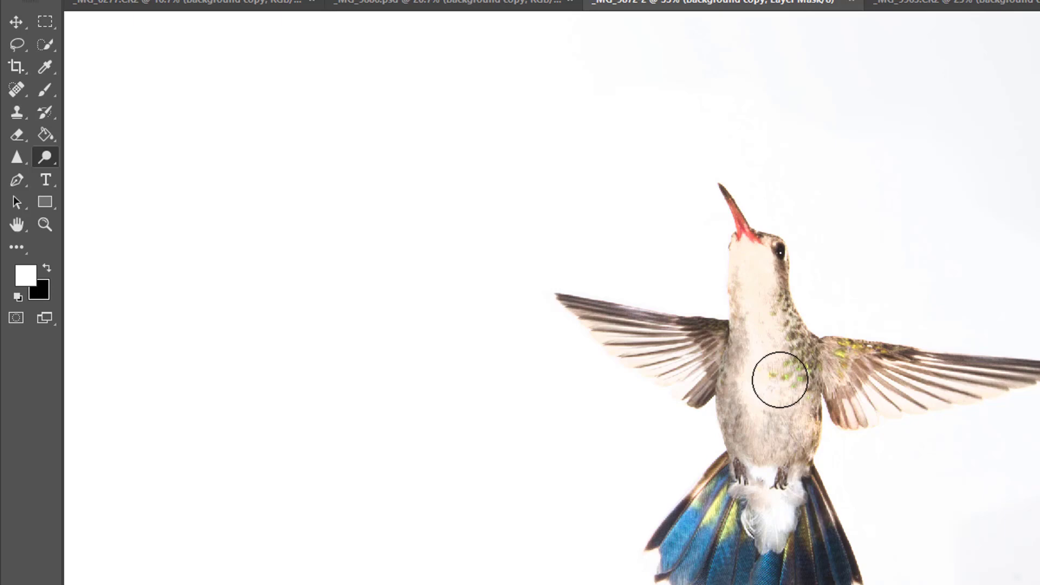
{"action": "scroll", "coordinate": [192, 265], "scroll_direction": "up", "scroll_amount": 1}
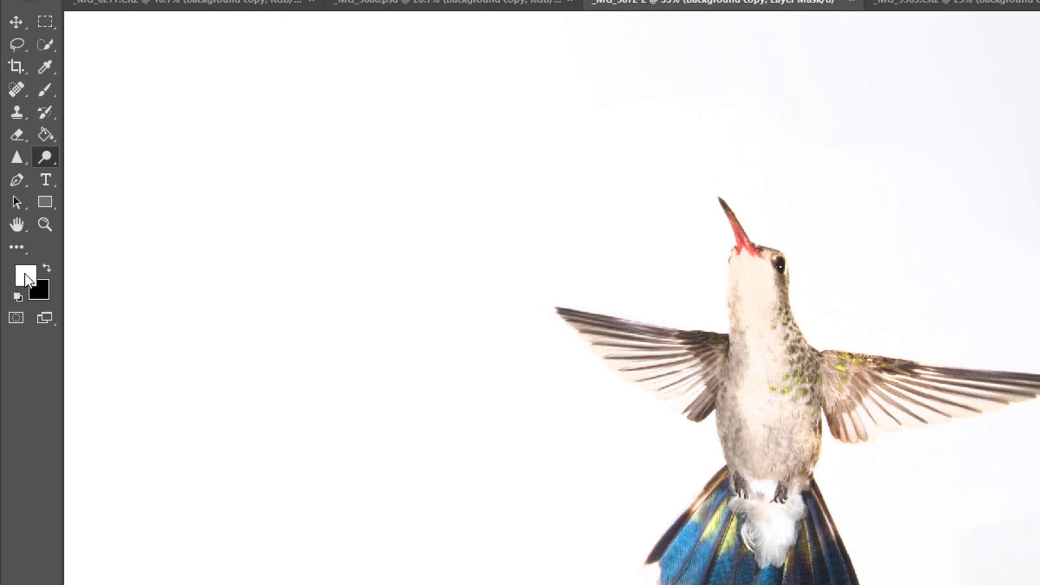
{"action": "left_click", "coordinate": [26, 274]}
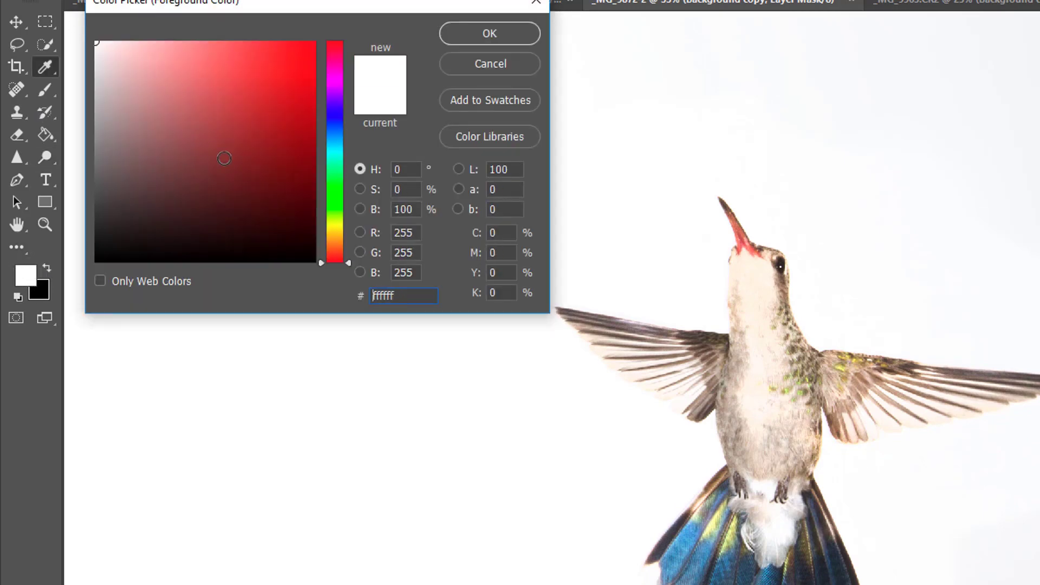
{"action": "left_click_drag", "start_coordinate": [225, 158], "coordinate": [87, 27]}
{"action": "left_click_drag", "start_coordinate": [396, 295], "coordinate": [329, 296]}
{"action": "type", "text": "ffffff"}
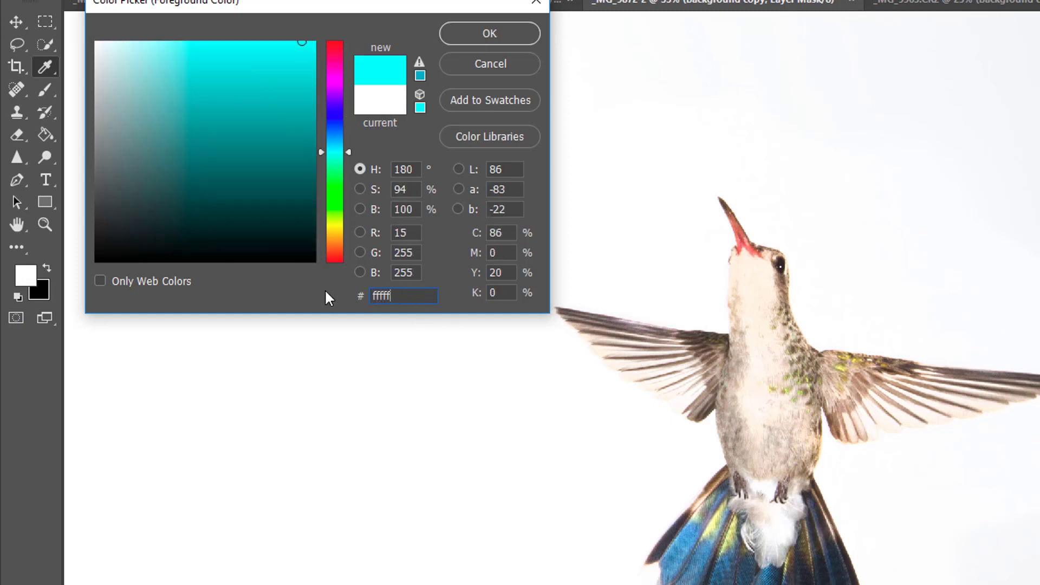
{"action": "left_click", "coordinate": [502, 41]}
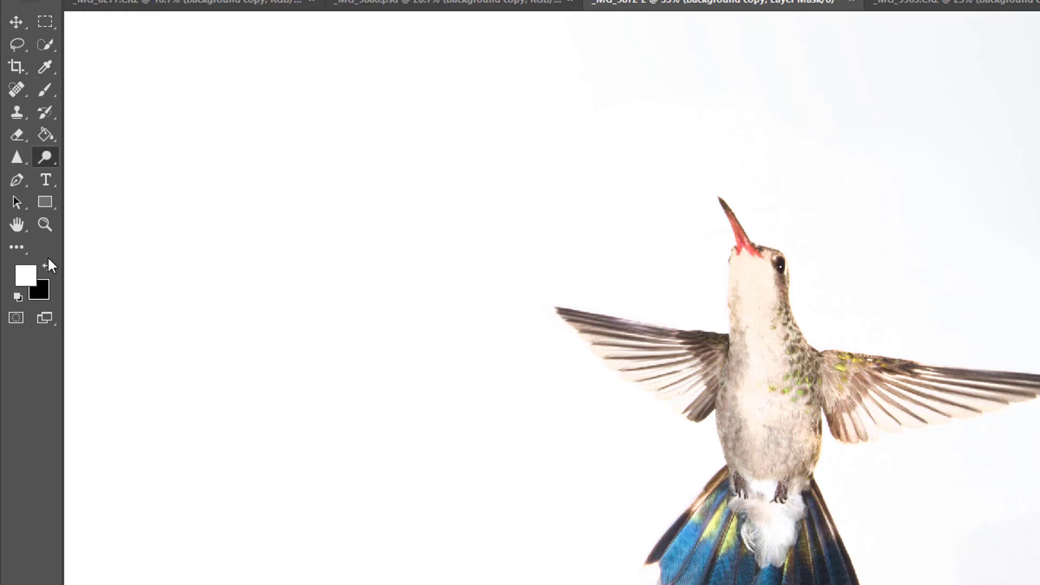
Swap the foreground and background colors, check the hex code 000000 in the foreground color picker, and accept black
{"action": "left_click", "coordinate": [47, 263]}
{"action": "left_click", "coordinate": [28, 278]}
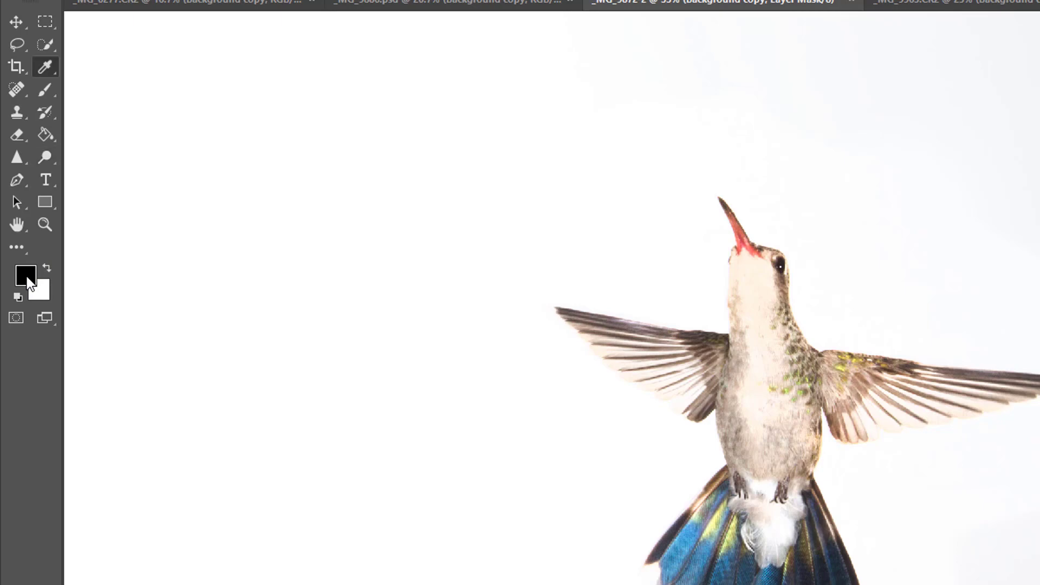
{"action": "left_click_drag", "start_coordinate": [218, 164], "coordinate": [64, 275]}
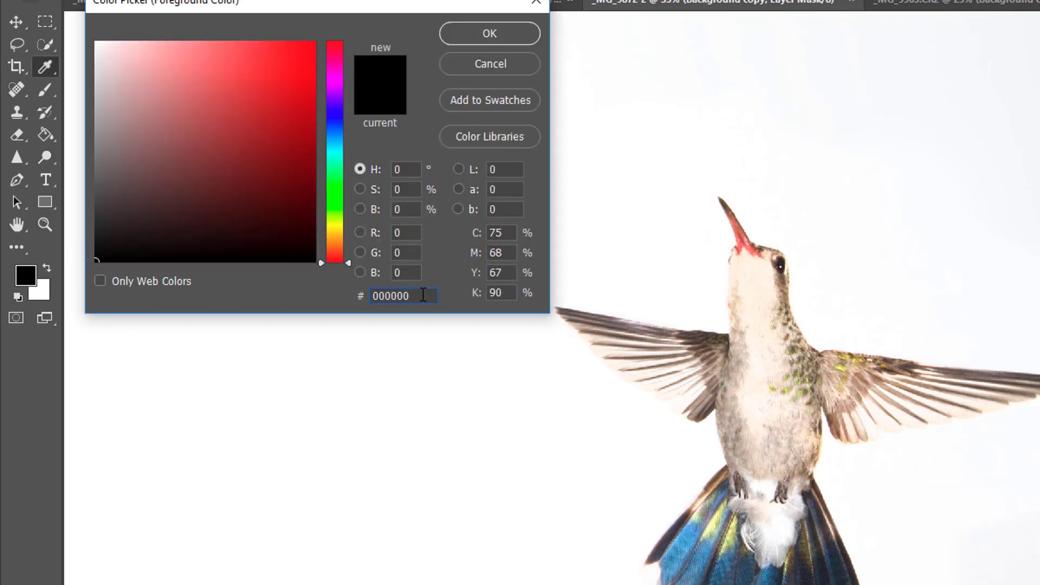
{"action": "double_click", "coordinate": [413, 295]}
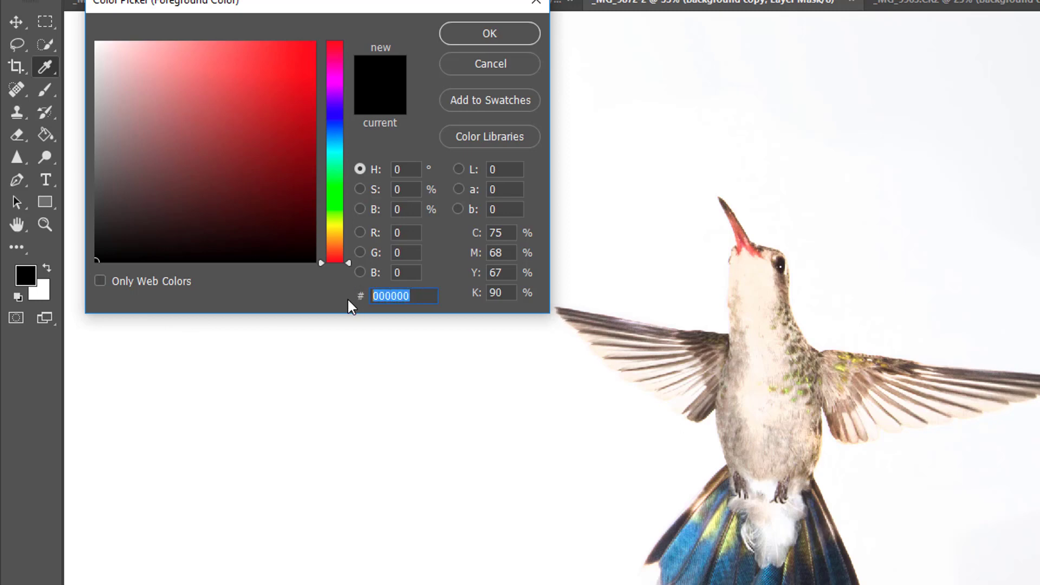
{"action": "left_click", "coordinate": [522, 33]}
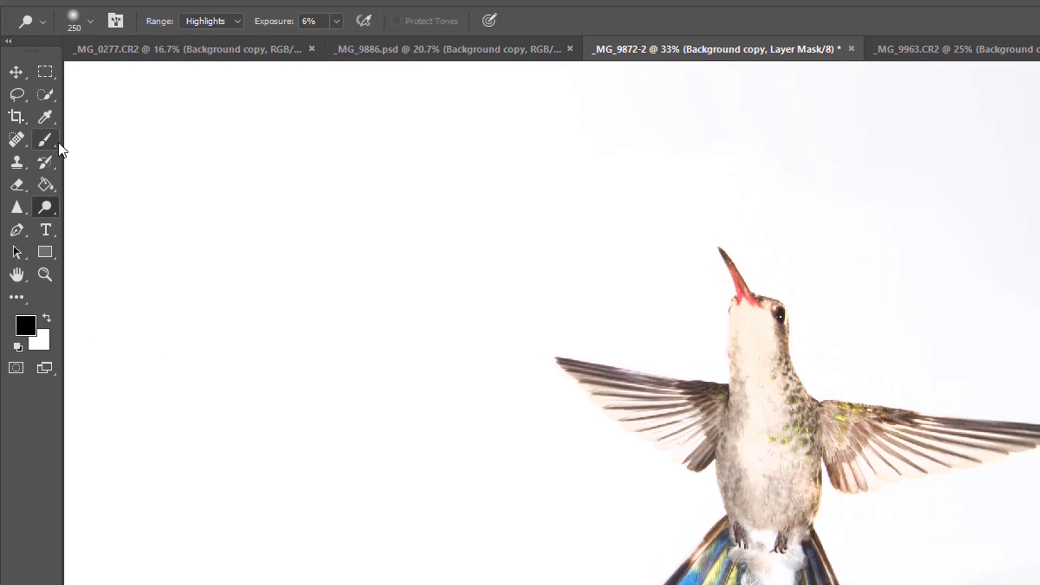
Switch to the Brush tool and set it to a soft 125-pixel tip with 0% hardness
{"action": "left_click", "coordinate": [55, 94]}
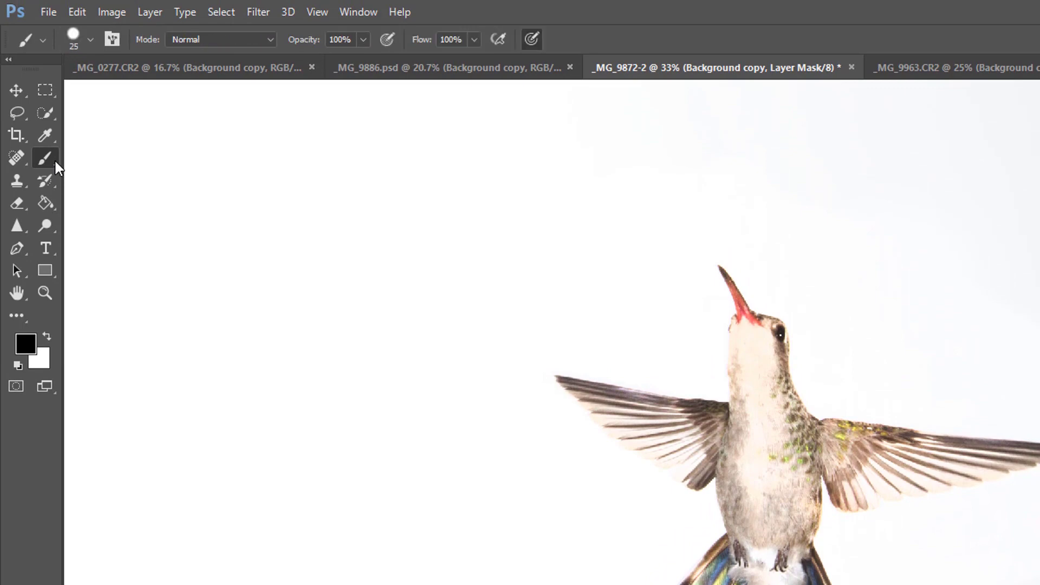
{"action": "left_click", "coordinate": [91, 40]}
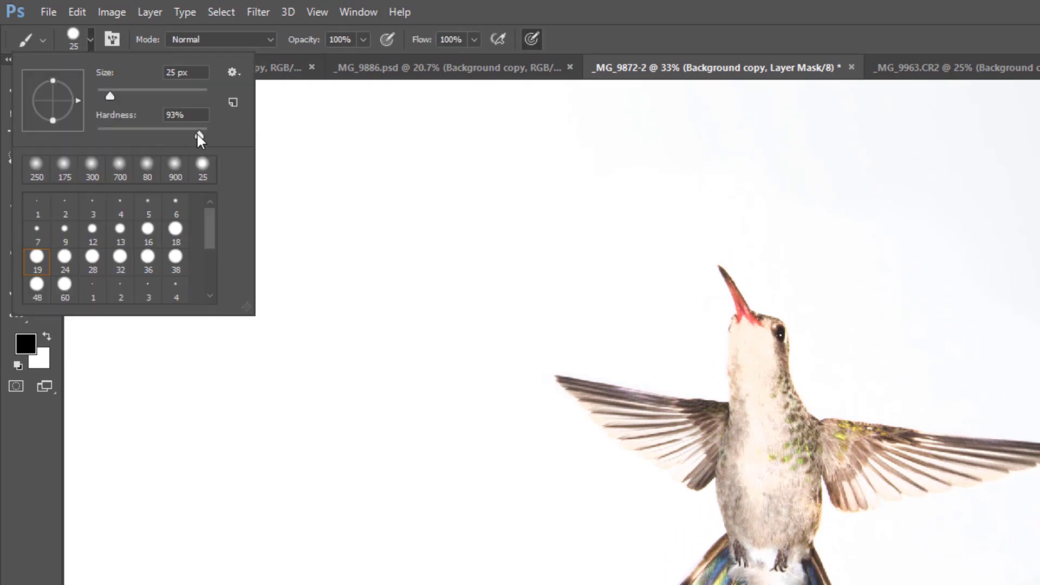
{"action": "left_click_drag", "start_coordinate": [199, 136], "coordinate": [221, 141]}
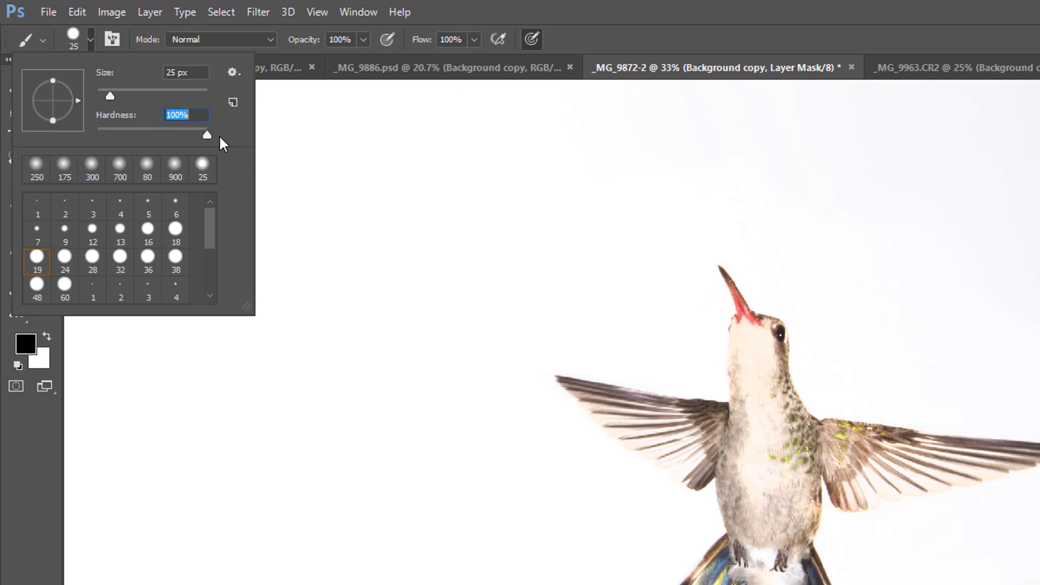
{"action": "left_click_drag", "start_coordinate": [207, 135], "coordinate": [75, 136]}
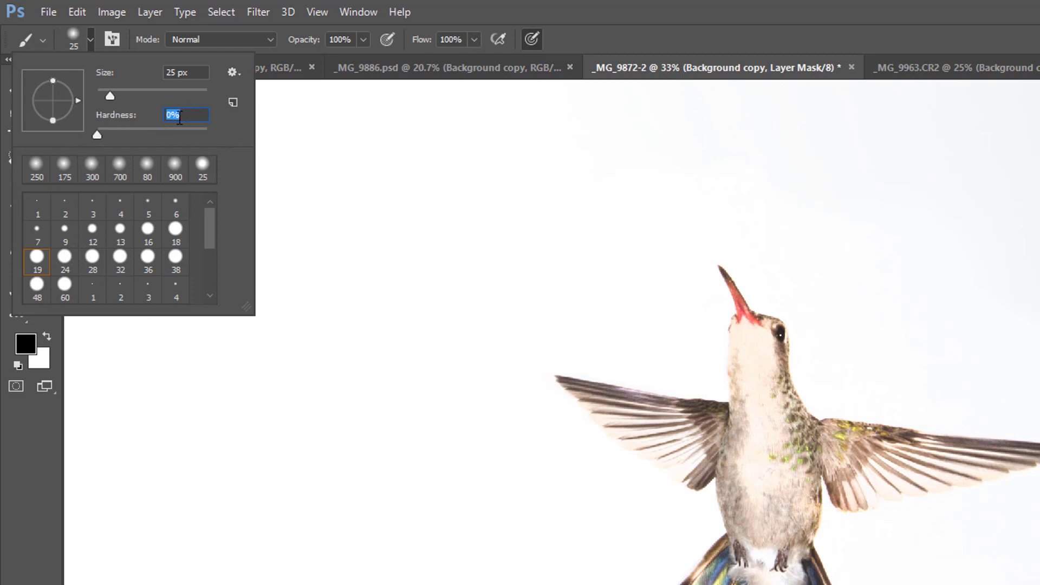
{"action": "left_click", "coordinate": [554, 44]}
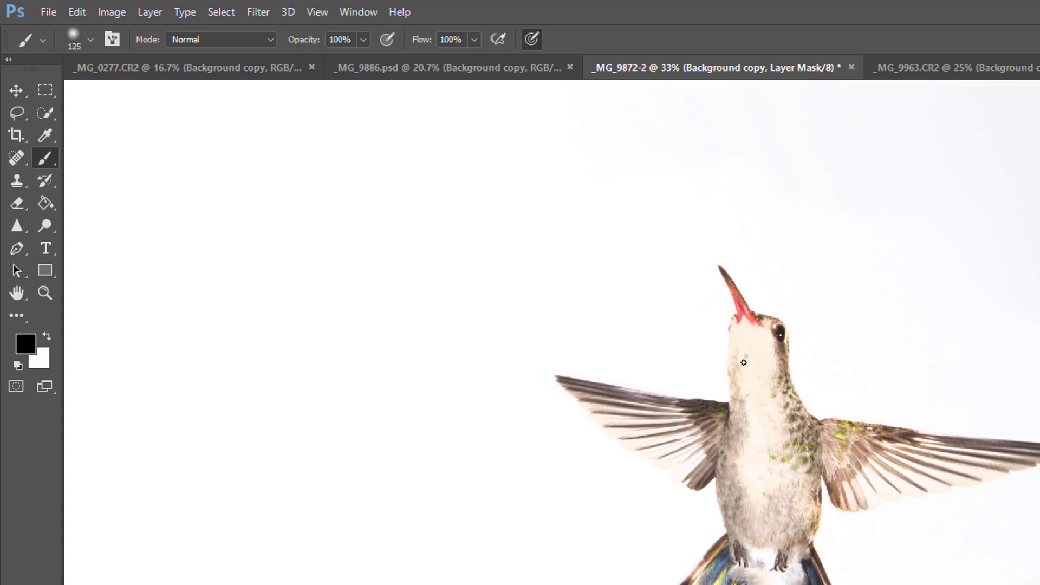
Set the brush opacity to 39% and paint black on the layer mask over the hummingbird's belly, breast and throat
{"action": "scroll", "coordinate": [835, 350], "scroll_direction": "down", "scroll_amount": 1}
{"action": "scroll", "coordinate": [787, 312], "scroll_direction": "up", "scroll_amount": 5}
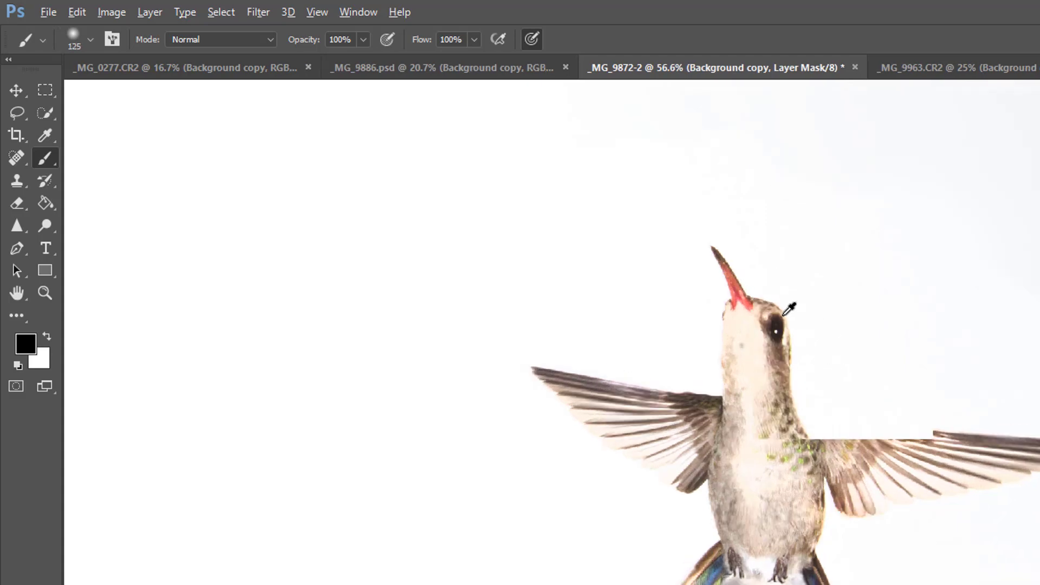
{"action": "scroll", "coordinate": [774, 328], "scroll_direction": "up", "scroll_amount": 1}
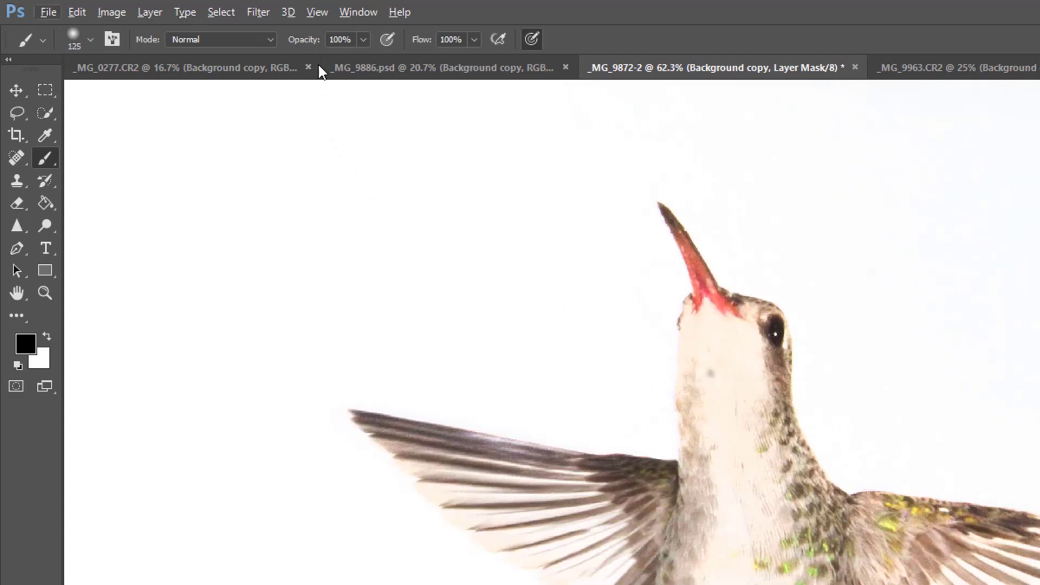
{"action": "left_click", "coordinate": [364, 39]}
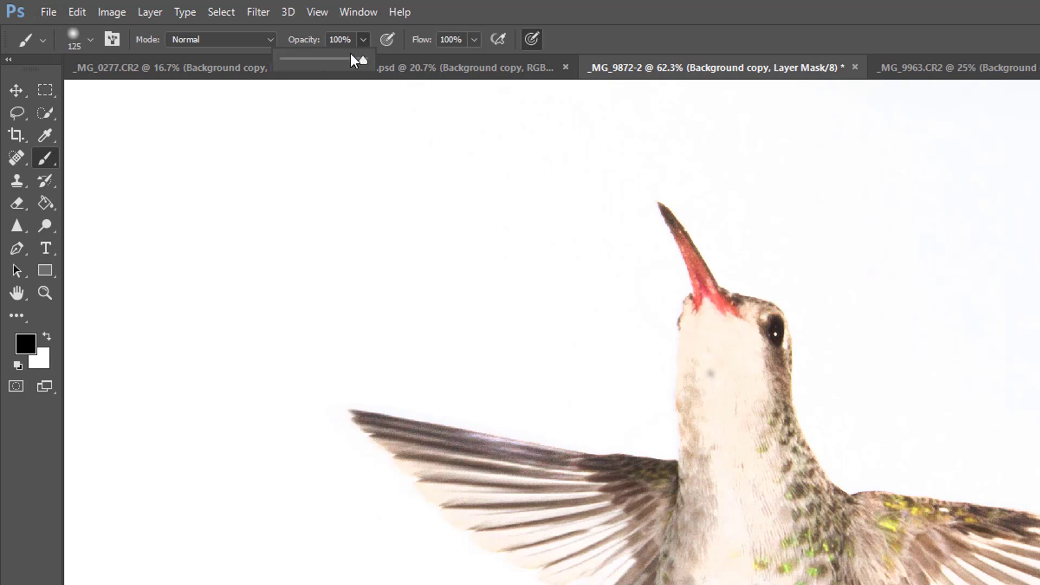
{"action": "left_click", "coordinate": [310, 59]}
{"action": "left_click", "coordinate": [570, 5]}
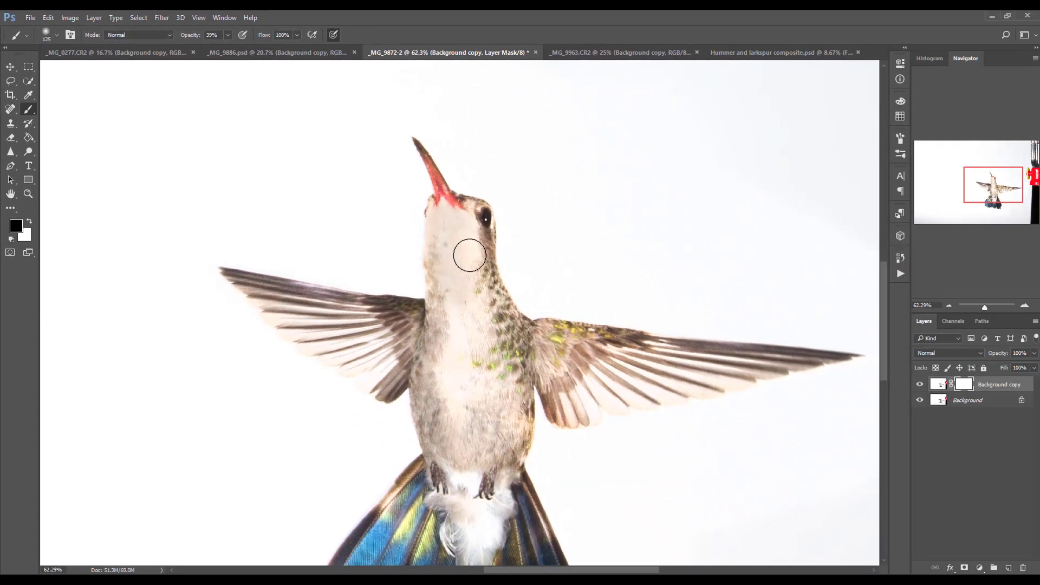
{"action": "mouse_move", "coordinate": [472, 421]}
{"action": "left_mouse_down"}
{"action": "mouse_move", "coordinate": [457, 342]}
{"action": "mouse_move", "coordinate": [487, 445]}
{"action": "mouse_move", "coordinate": [489, 338]}
{"action": "mouse_move", "coordinate": [502, 450]}
{"action": "mouse_move", "coordinate": [445, 345]}
{"action": "mouse_move", "coordinate": [436, 416]}
{"action": "mouse_move", "coordinate": [460, 450]}
{"action": "mouse_move", "coordinate": [478, 306]}
{"action": "mouse_move", "coordinate": [473, 283]}
{"action": "mouse_move", "coordinate": [467, 305]}
{"action": "mouse_move", "coordinate": [454, 215]}
{"action": "mouse_move", "coordinate": [464, 228]}
{"action": "mouse_move", "coordinate": [471, 215]}
{"action": "mouse_move", "coordinate": [444, 214]}
{"action": "left_mouse_up"}
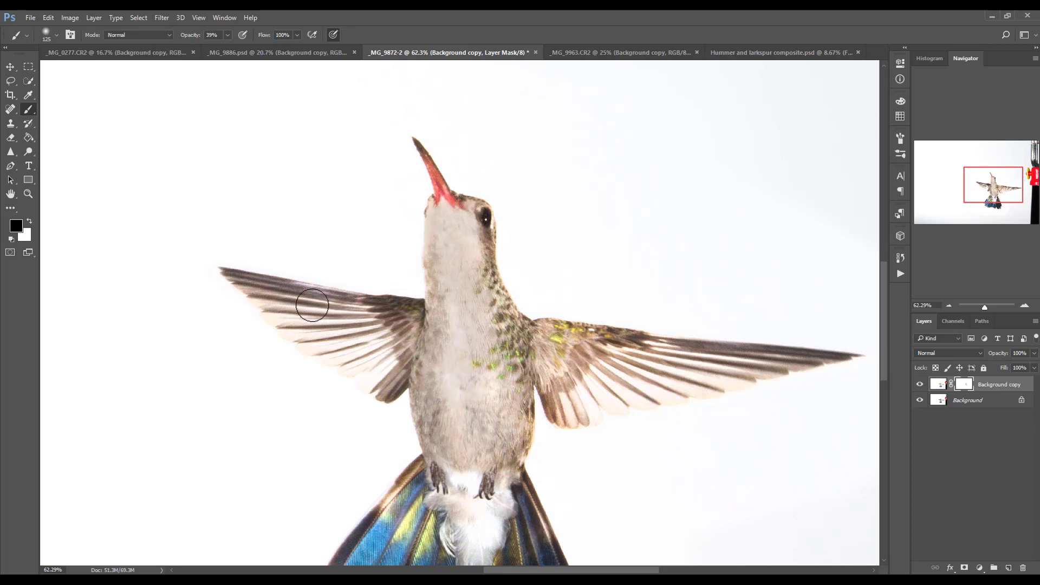
Paint black on the mask over the left wing's feathers, reducing the brush to 60 pixels for the wing tip and edges
{"action": "mouse_move", "coordinate": [278, 288]}
{"action": "left_mouse_down"}
{"action": "mouse_move", "coordinate": [274, 300]}
{"action": "mouse_move", "coordinate": [397, 378]}
{"action": "left_mouse_up"}
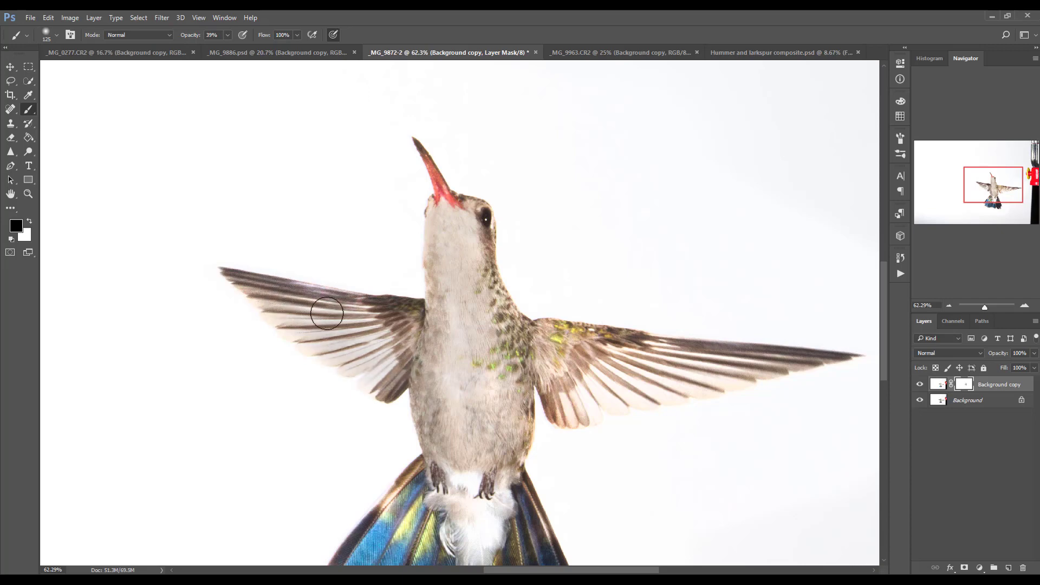
{"action": "key", "text": "bracketleft"}
{"action": "key", "text": "bracketleft"}
{"action": "key", "text": "bracketleft"}
{"action": "key", "text": "bracketleft"}
{"action": "key", "text": "bracketleft"}
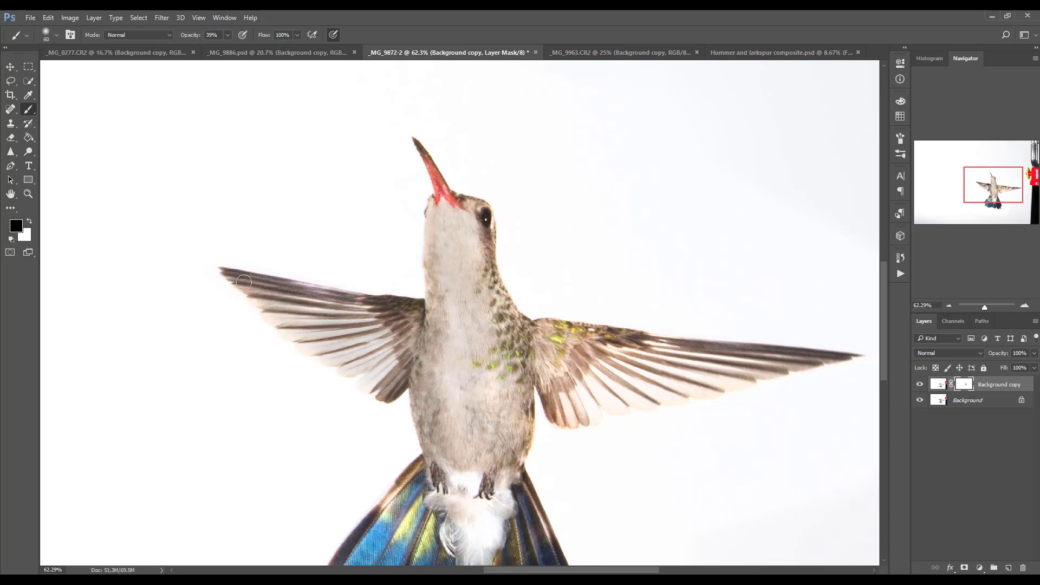
{"action": "mouse_move", "coordinate": [244, 282]}
{"action": "left_mouse_down"}
{"action": "mouse_move", "coordinate": [293, 334]}
{"action": "mouse_move", "coordinate": [265, 296]}
{"action": "left_mouse_up"}
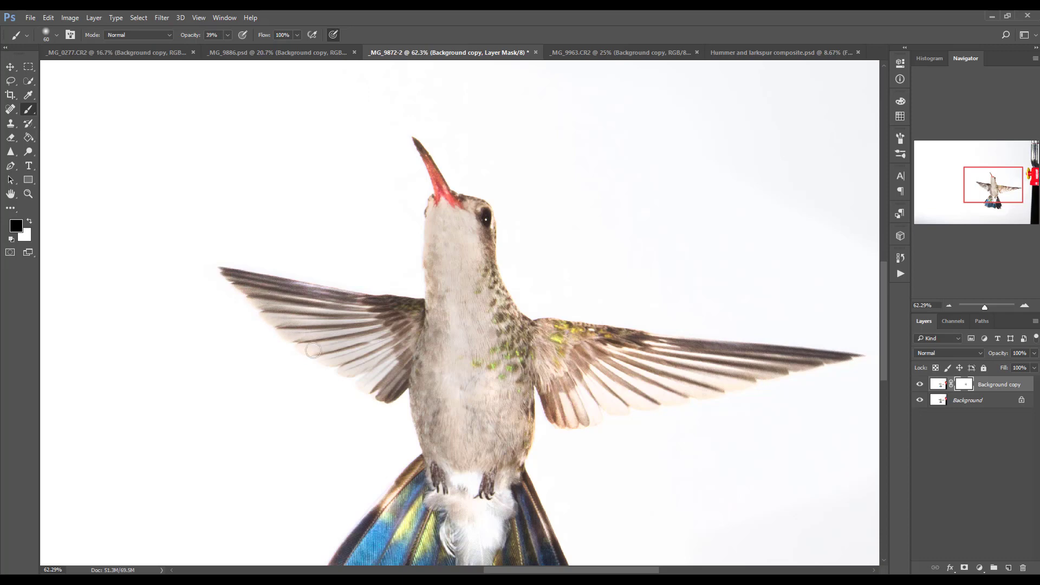
{"action": "left_click_drag", "start_coordinate": [314, 351], "coordinate": [378, 371]}
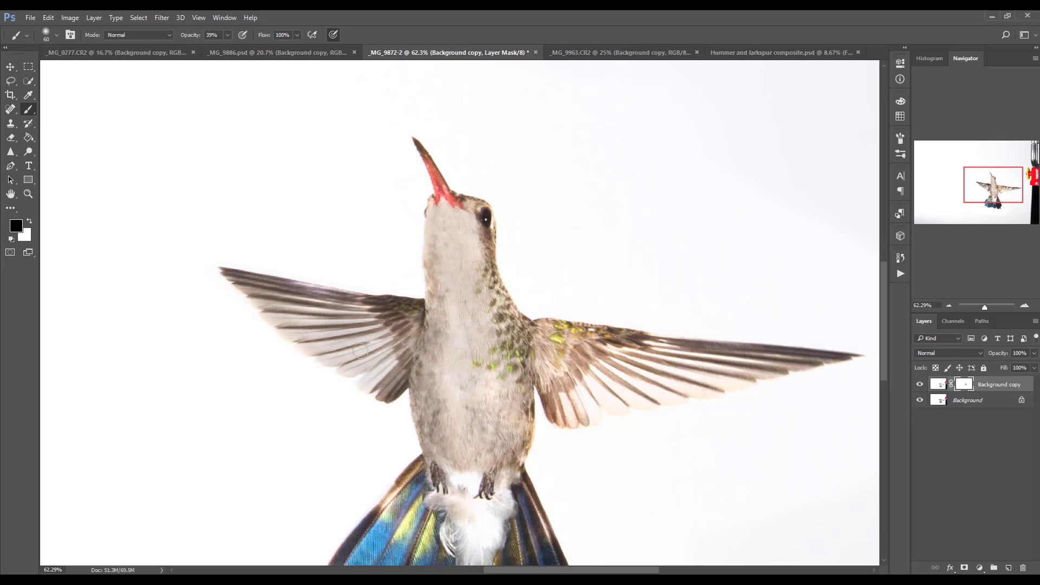
{"action": "mouse_move", "coordinate": [287, 284]}
{"action": "left_mouse_down"}
{"action": "mouse_move", "coordinate": [365, 304]}
{"action": "mouse_move", "coordinate": [253, 286]}
{"action": "mouse_move", "coordinate": [366, 339]}
{"action": "left_mouse_up"}
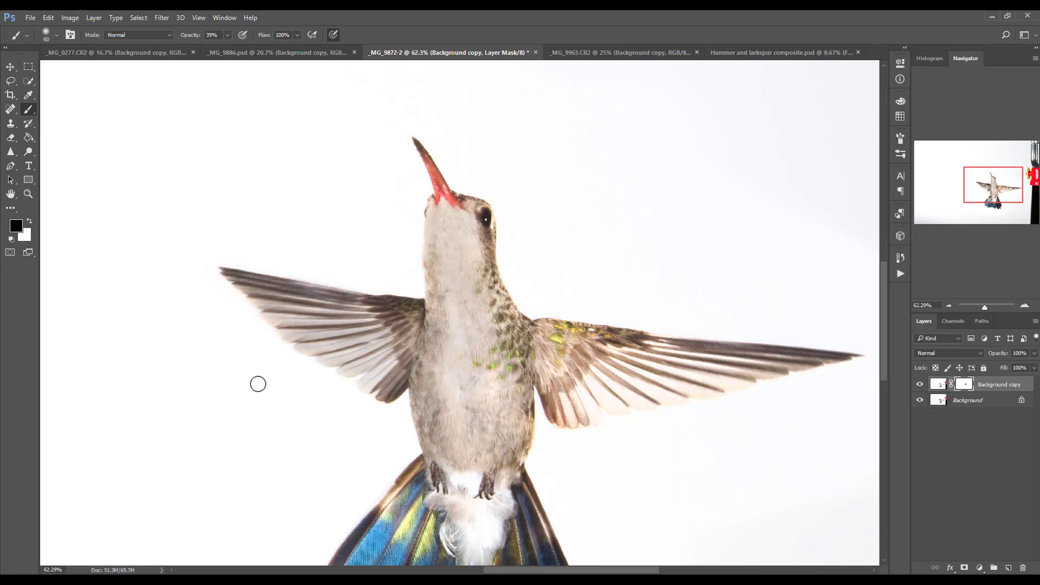
Swap the foreground and background colors back and forth between black and white, ending with black in the foreground
{"action": "key", "text": "x"}
{"action": "key", "text": "x"}
{"action": "key", "text": "x"}
{"action": "key", "text": "x"}
{"action": "key", "text": "x"}
{"action": "key", "text": "x"}
{"action": "key", "text": "x"}
{"action": "left_click", "coordinate": [30, 222]}
{"action": "left_click", "coordinate": [30, 222]}
{"action": "left_click", "coordinate": [28, 222]}
{"action": "left_click", "coordinate": [29, 223]}
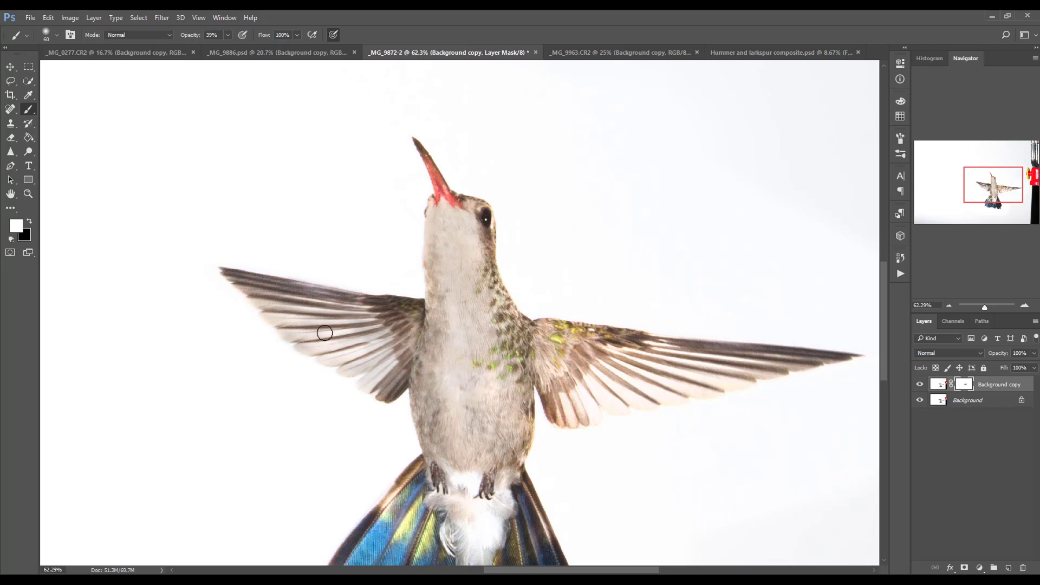
{"action": "key", "text": "x"}
Refine the mask on the left wing with the Brush tool, painting black near the tip and white across the lower feathers
{"action": "key", "text": "c"}
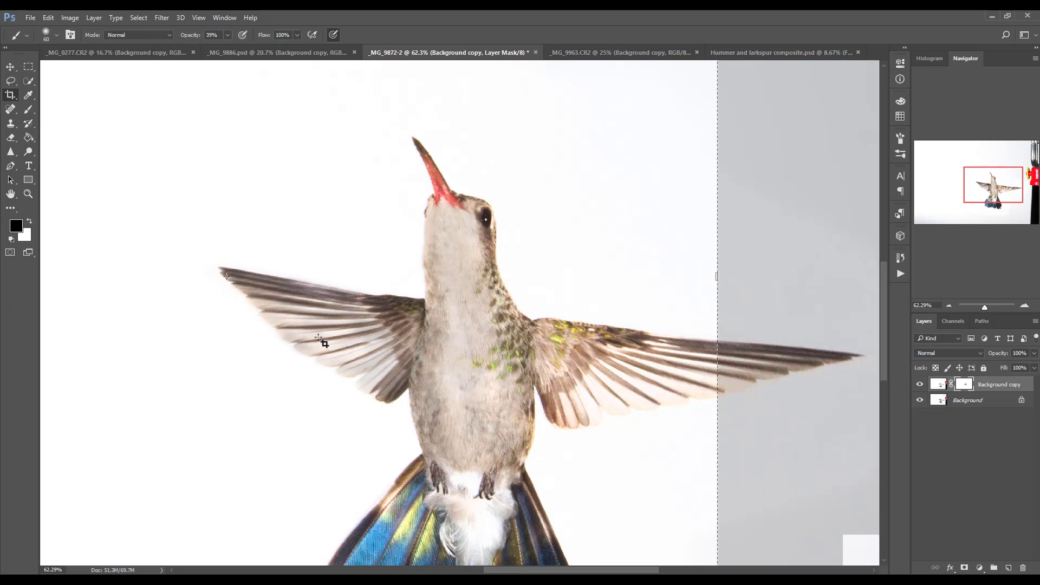
{"action": "left_click_drag", "start_coordinate": [48, 246], "coordinate": [282, 282]}
{"action": "key", "text": "b"}
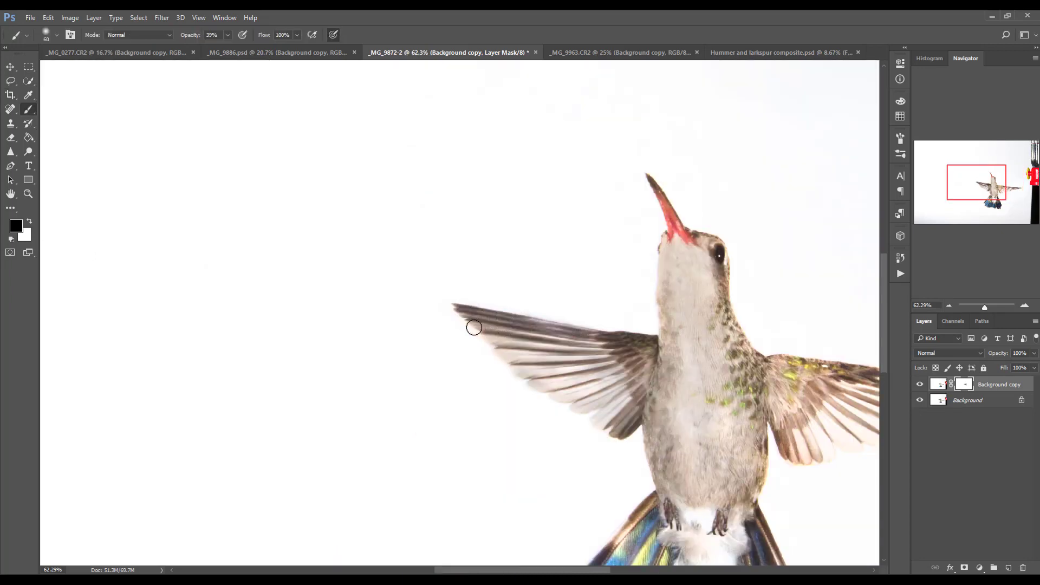
{"action": "mouse_move", "coordinate": [490, 330]}
{"action": "left_mouse_down"}
{"action": "mouse_move", "coordinate": [621, 415]}
{"action": "mouse_move", "coordinate": [514, 338]}
{"action": "mouse_move", "coordinate": [566, 335]}
{"action": "mouse_move", "coordinate": [547, 352]}
{"action": "left_mouse_up"}
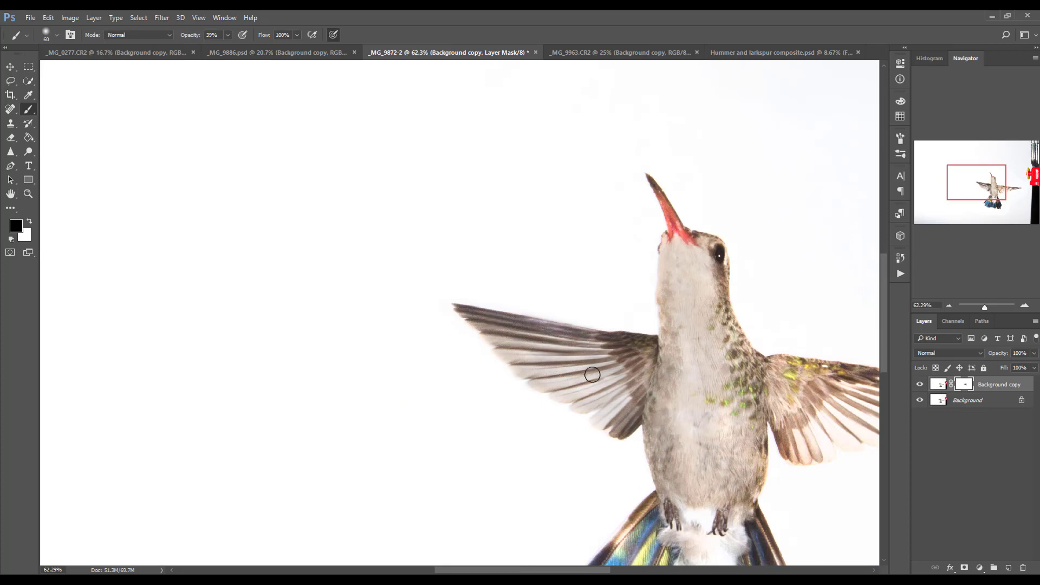
{"action": "key", "text": "x"}
{"action": "mouse_move", "coordinate": [518, 351]}
{"action": "left_mouse_down"}
{"action": "mouse_move", "coordinate": [572, 388]}
{"action": "mouse_move", "coordinate": [607, 380]}
{"action": "mouse_move", "coordinate": [597, 409]}
{"action": "mouse_move", "coordinate": [587, 397]}
{"action": "mouse_move", "coordinate": [618, 406]}
{"action": "left_mouse_up"}
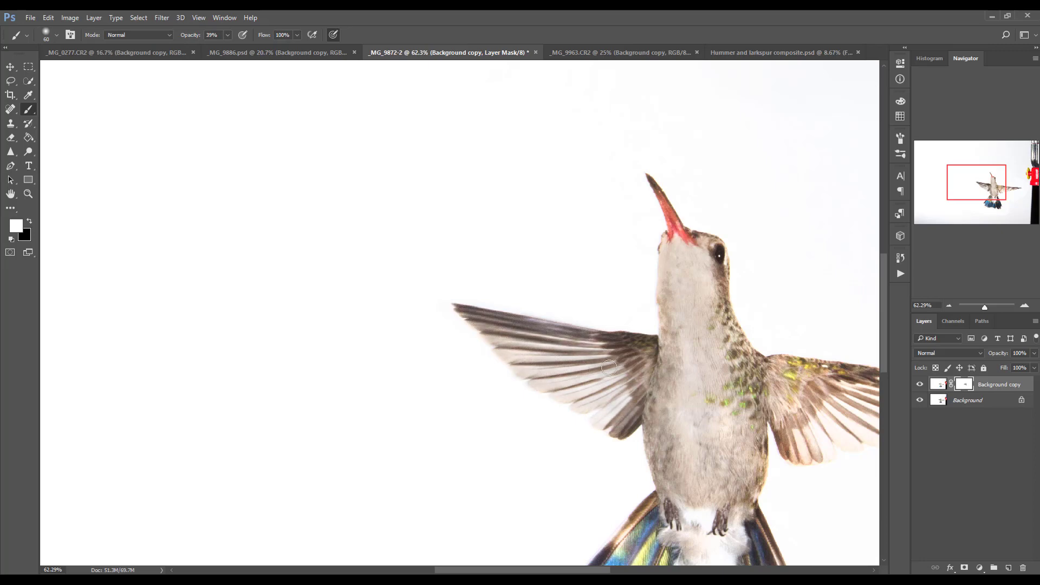
Paint black on the layer mask over the right wing's feathers, and touch up its lower feathers with white
{"action": "mouse_move", "coordinate": [691, 407]}
{"action": "left_mouse_down"}
{"action": "mouse_move", "coordinate": [556, 354]}
{"action": "mouse_move", "coordinate": [485, 303]}
{"action": "mouse_move", "coordinate": [457, 305]}
{"action": "left_mouse_up"}
{"action": "key", "text": "x"}
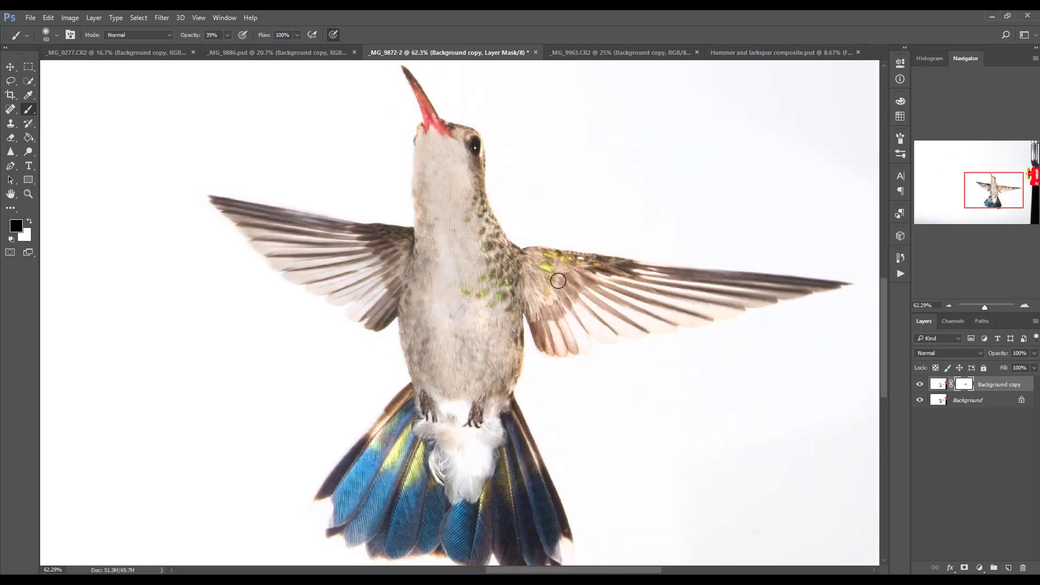
{"action": "mouse_move", "coordinate": [597, 295]}
{"action": "left_mouse_down"}
{"action": "mouse_move", "coordinate": [576, 333]}
{"action": "mouse_move", "coordinate": [558, 318]}
{"action": "mouse_move", "coordinate": [543, 327]}
{"action": "mouse_move", "coordinate": [552, 347]}
{"action": "mouse_move", "coordinate": [619, 330]}
{"action": "mouse_move", "coordinate": [527, 259]}
{"action": "mouse_move", "coordinate": [713, 279]}
{"action": "mouse_move", "coordinate": [638, 279]}
{"action": "mouse_move", "coordinate": [700, 297]}
{"action": "mouse_move", "coordinate": [802, 287]}
{"action": "mouse_move", "coordinate": [603, 336]}
{"action": "mouse_move", "coordinate": [572, 329]}
{"action": "mouse_move", "coordinate": [568, 348]}
{"action": "mouse_move", "coordinate": [548, 348]}
{"action": "mouse_move", "coordinate": [540, 281]}
{"action": "mouse_move", "coordinate": [591, 292]}
{"action": "mouse_move", "coordinate": [577, 315]}
{"action": "mouse_move", "coordinate": [633, 323]}
{"action": "left_mouse_up"}
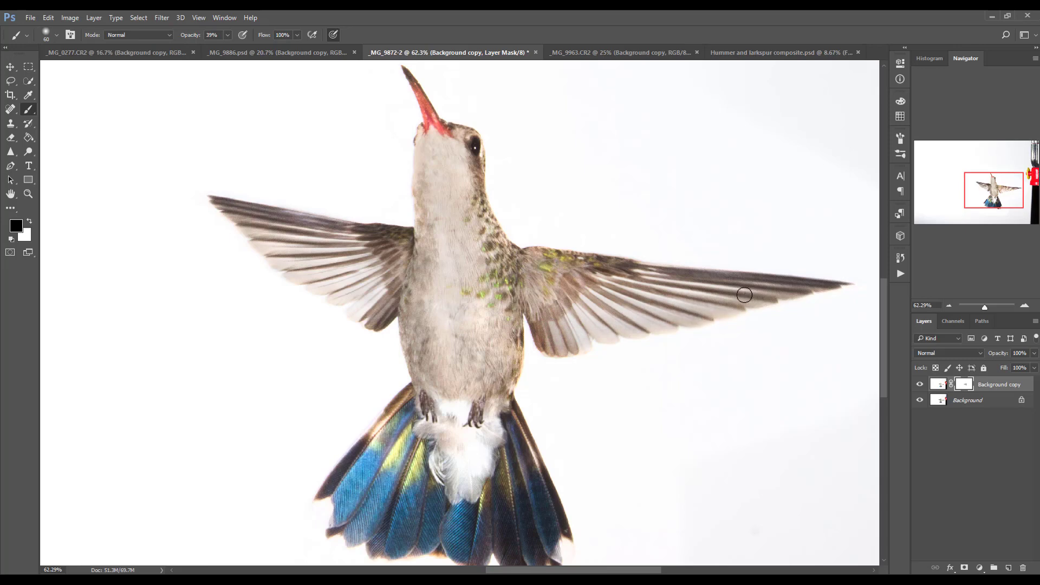
{"action": "left_click_drag", "start_coordinate": [744, 294], "coordinate": [696, 311]}
{"action": "key", "text": "x"}
{"action": "mouse_move", "coordinate": [584, 304]}
{"action": "left_mouse_down"}
{"action": "mouse_move", "coordinate": [635, 319]}
{"action": "mouse_move", "coordinate": [616, 302]}
{"action": "mouse_move", "coordinate": [744, 306]}
{"action": "left_mouse_up"}
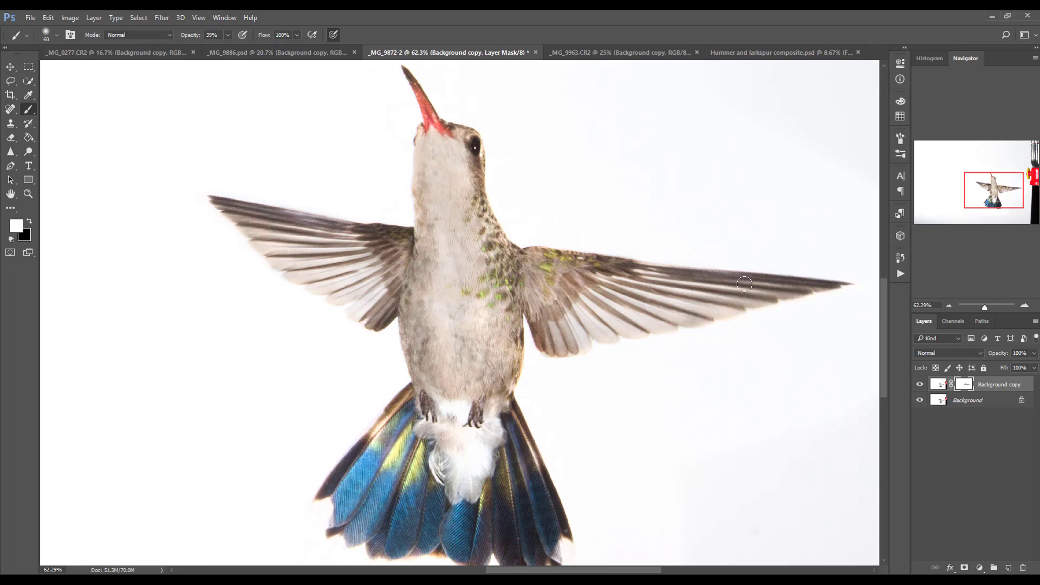
Paint black on the layer mask over the hummingbird's white under-tail fluff and its blue tail feathers
{"action": "left_click", "coordinate": [228, 35]}
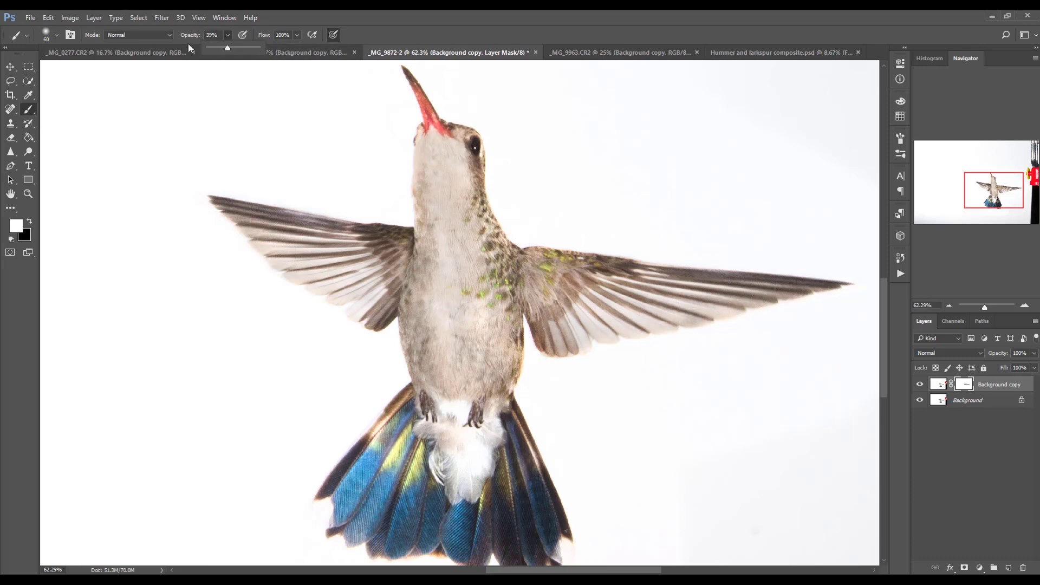
{"action": "left_click", "coordinate": [447, 413]}
{"action": "key", "text": "x"}
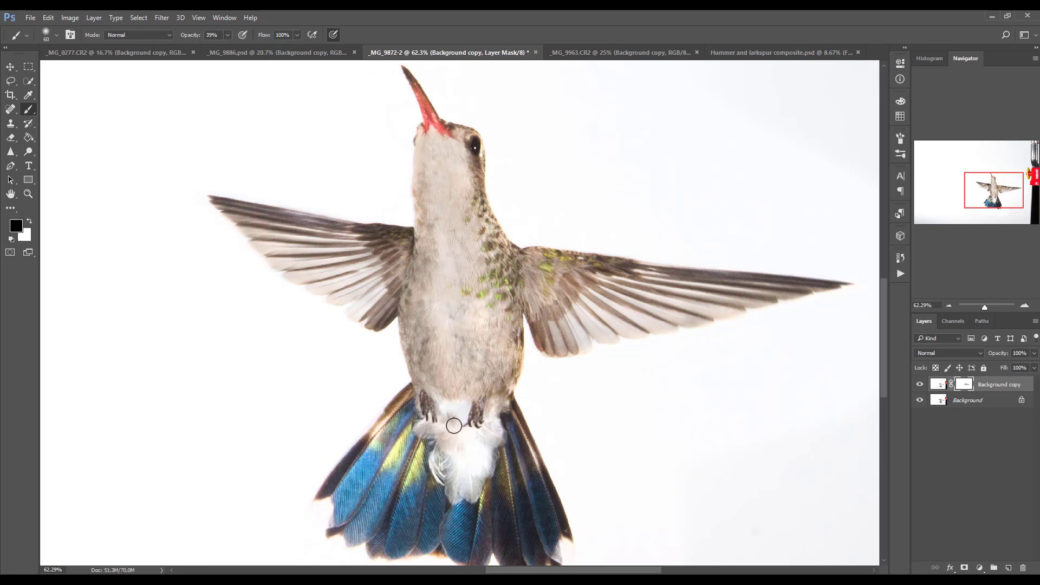
{"action": "mouse_move", "coordinate": [453, 423]}
{"action": "left_mouse_down"}
{"action": "mouse_move", "coordinate": [466, 447]}
{"action": "mouse_move", "coordinate": [462, 504]}
{"action": "left_mouse_up"}
{"action": "mouse_move", "coordinate": [484, 444]}
{"action": "left_mouse_down"}
{"action": "mouse_move", "coordinate": [492, 421]}
{"action": "mouse_move", "coordinate": [456, 398]}
{"action": "mouse_move", "coordinate": [446, 405]}
{"action": "left_mouse_up"}
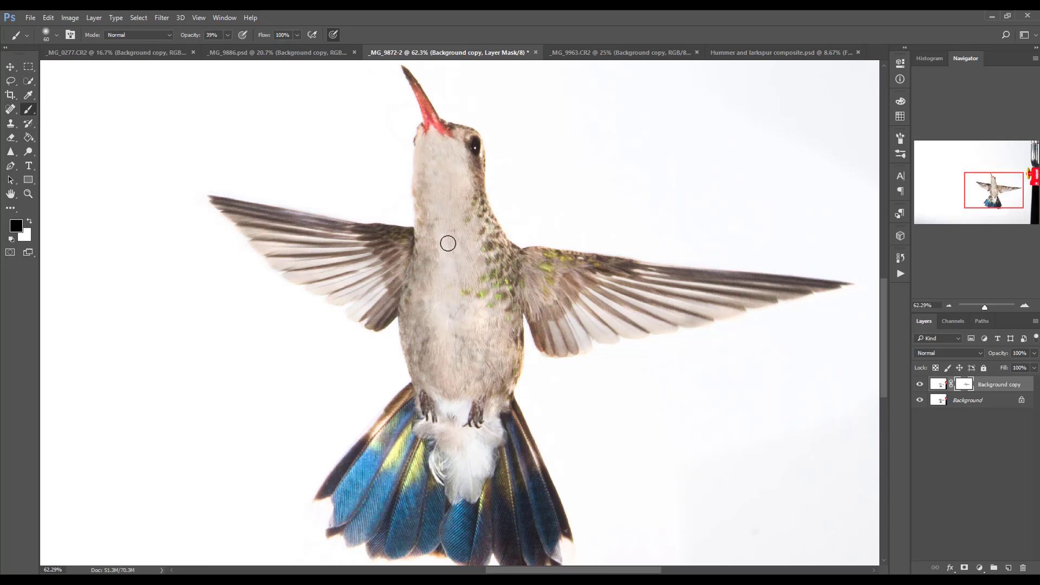
{"action": "left_click_drag", "start_coordinate": [401, 415], "coordinate": [345, 491]}
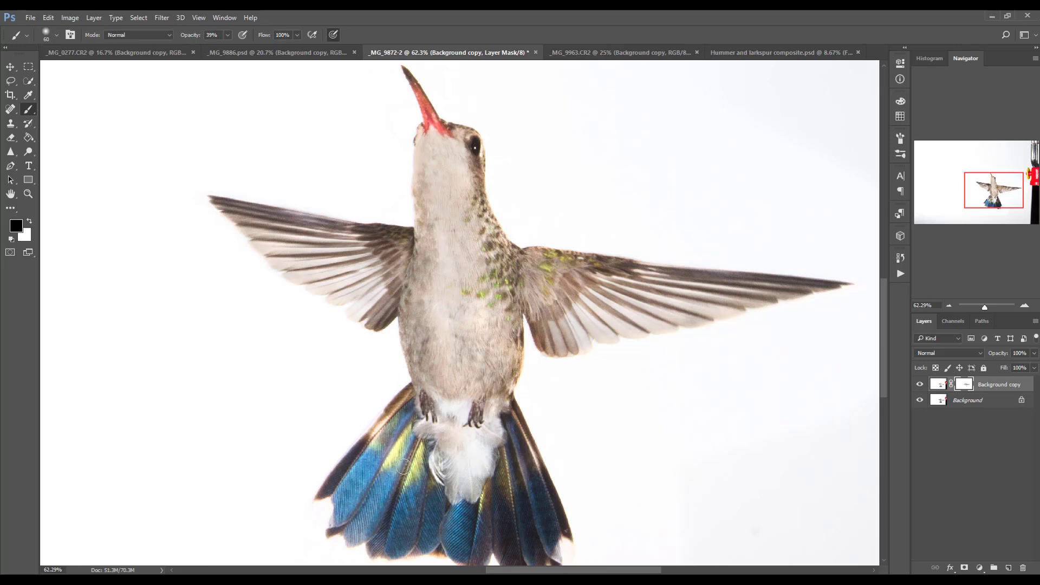
{"action": "mouse_move", "coordinate": [403, 467]}
{"action": "left_mouse_down"}
{"action": "mouse_move", "coordinate": [458, 541]}
{"action": "mouse_move", "coordinate": [502, 492]}
{"action": "left_mouse_up"}
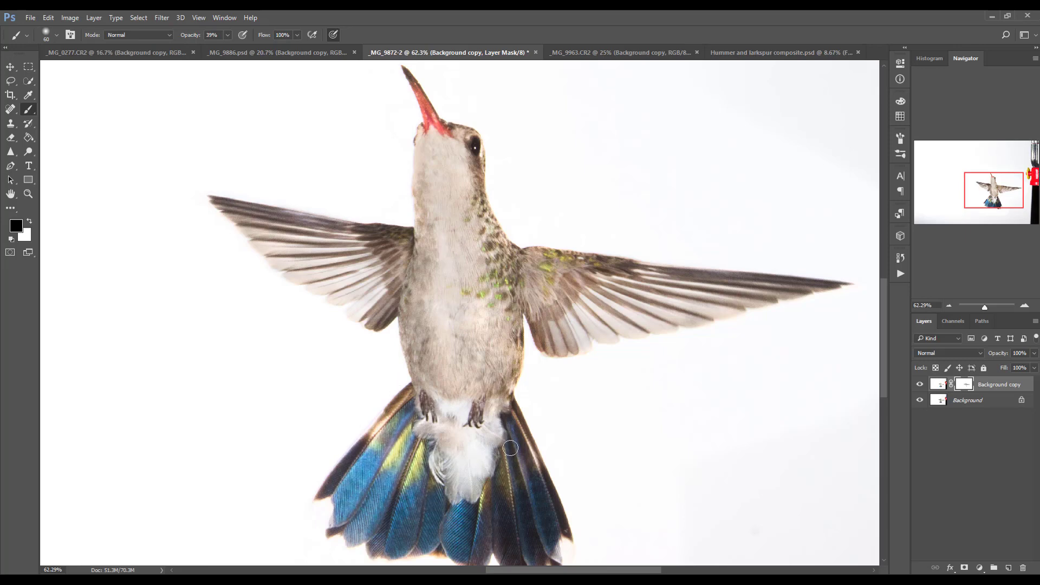
Hide and reshow the Background copy layer to compare the masked hummingbird with the original photo
{"action": "scroll", "coordinate": [448, 339], "scroll_direction": "down", "scroll_amount": 9}
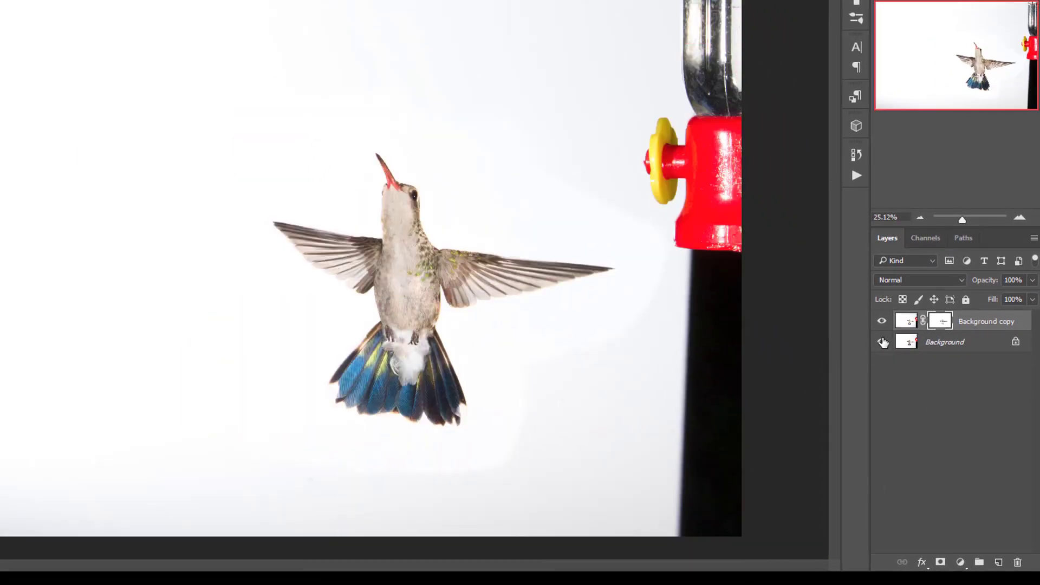
{"action": "left_click", "coordinate": [882, 321]}
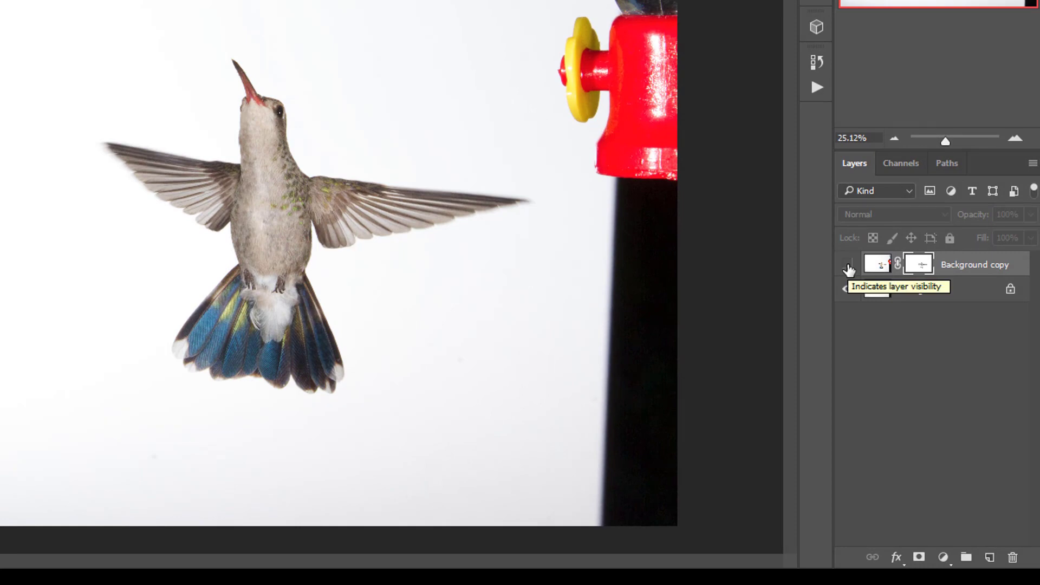
{"action": "left_click", "coordinate": [848, 267]}
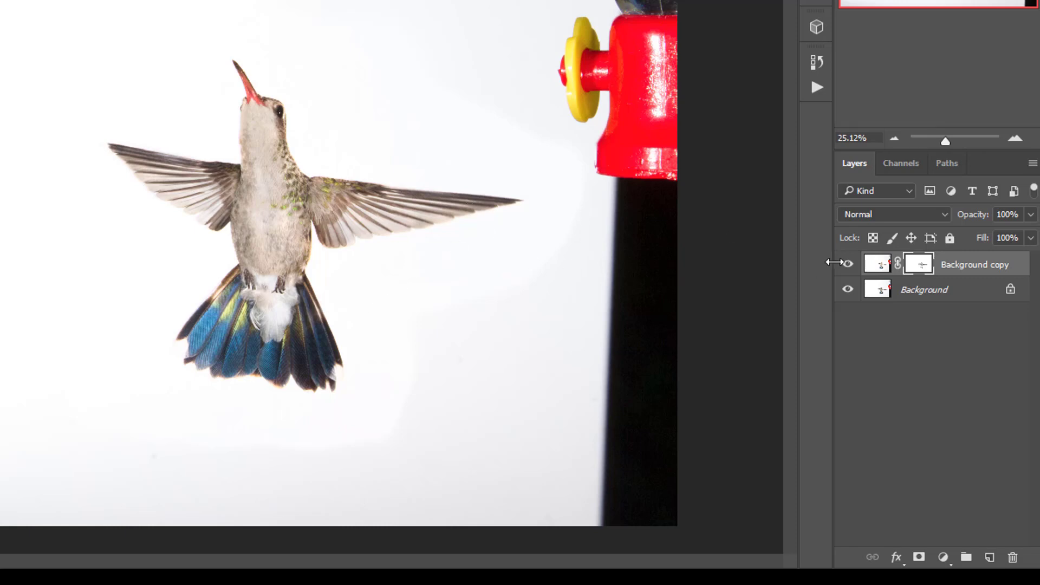
Select both the Background and Background copy layers and merge them into one layer
{"action": "left_click", "coordinate": [880, 290]}
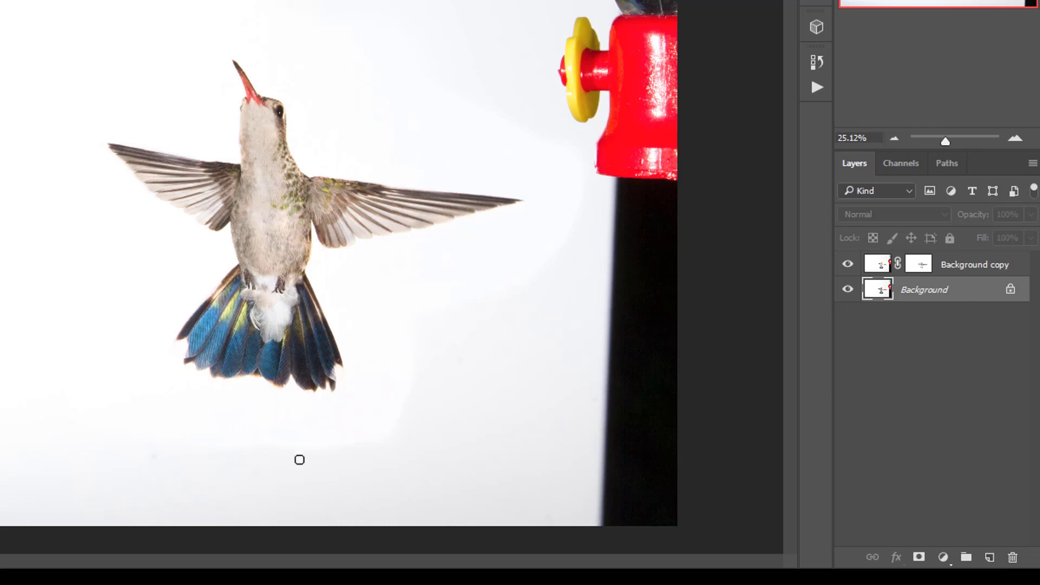
{"action": "left_click", "coordinate": [967, 271]}
{"action": "left_click", "coordinate": [951, 291]}
{"action": "left_click", "coordinate": [964, 269], "text": "shift"}
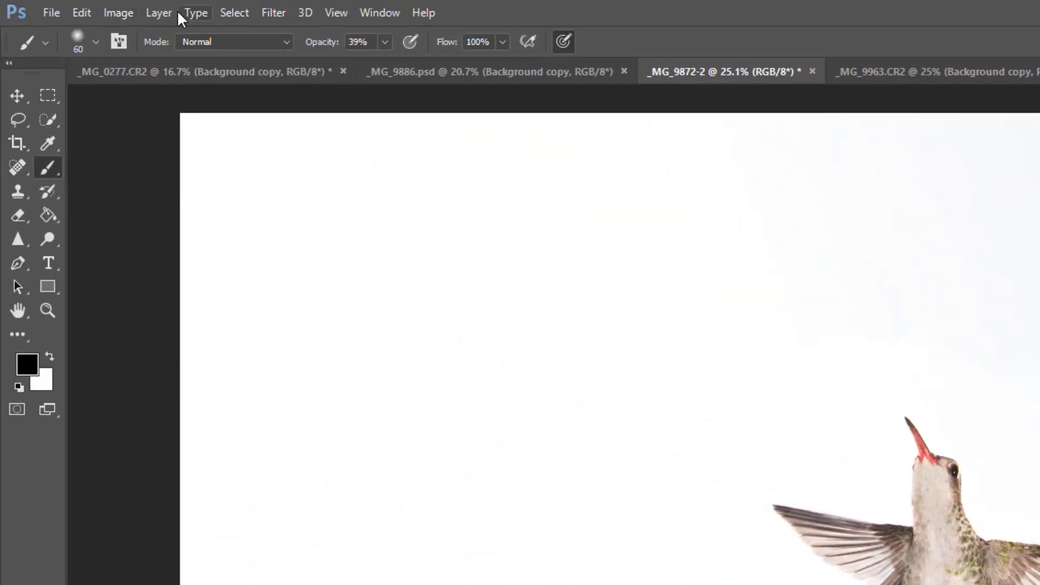
{"action": "left_click", "coordinate": [174, 13]}
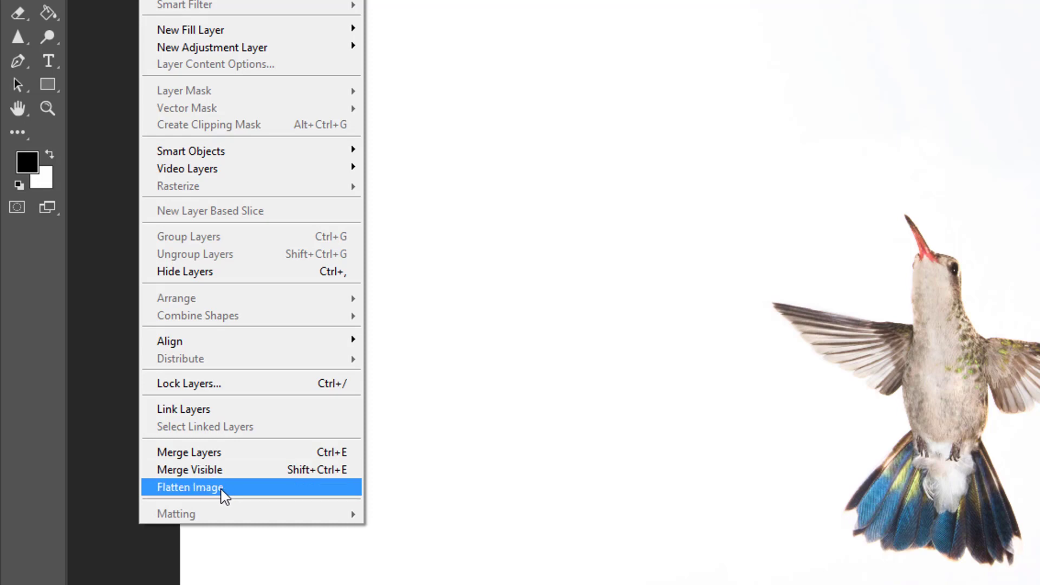
{"action": "left_click", "coordinate": [217, 454]}
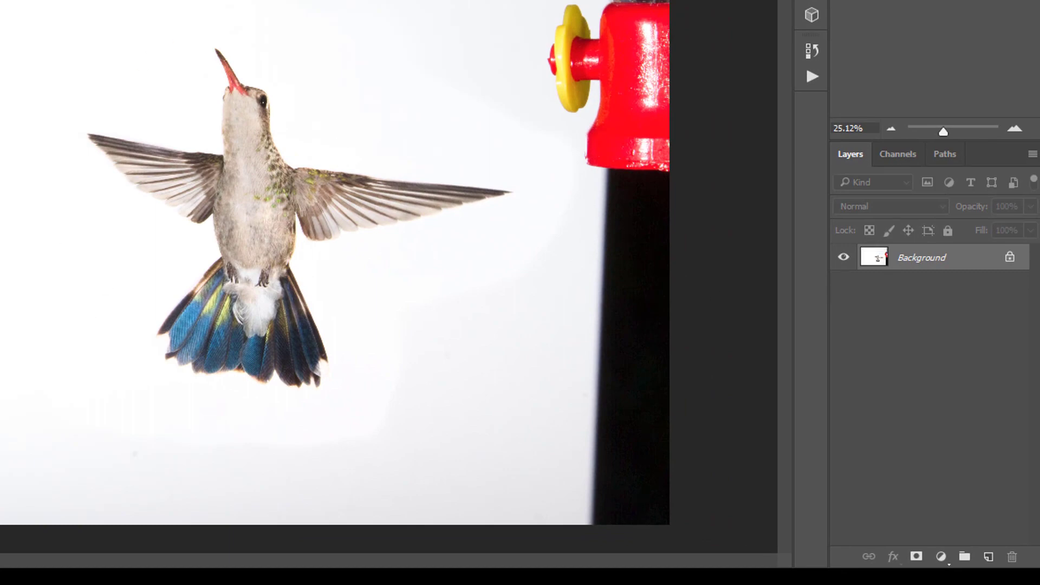
Draw a loose freehand selection around the whole hummingbird, leaving a margin of white and excluding the feeder
{"action": "mouse_move", "coordinate": [227, 24]}
{"action": "left_mouse_down"}
{"action": "mouse_move", "coordinate": [46, 98]}
{"action": "mouse_move", "coordinate": [74, 336]}
{"action": "mouse_move", "coordinate": [305, 416]}
{"action": "mouse_move", "coordinate": [404, 287]}
{"action": "mouse_move", "coordinate": [546, 150]}
{"action": "mouse_move", "coordinate": [337, 48]}
{"action": "mouse_move", "coordinate": [219, 24]}
{"action": "left_mouse_up"}
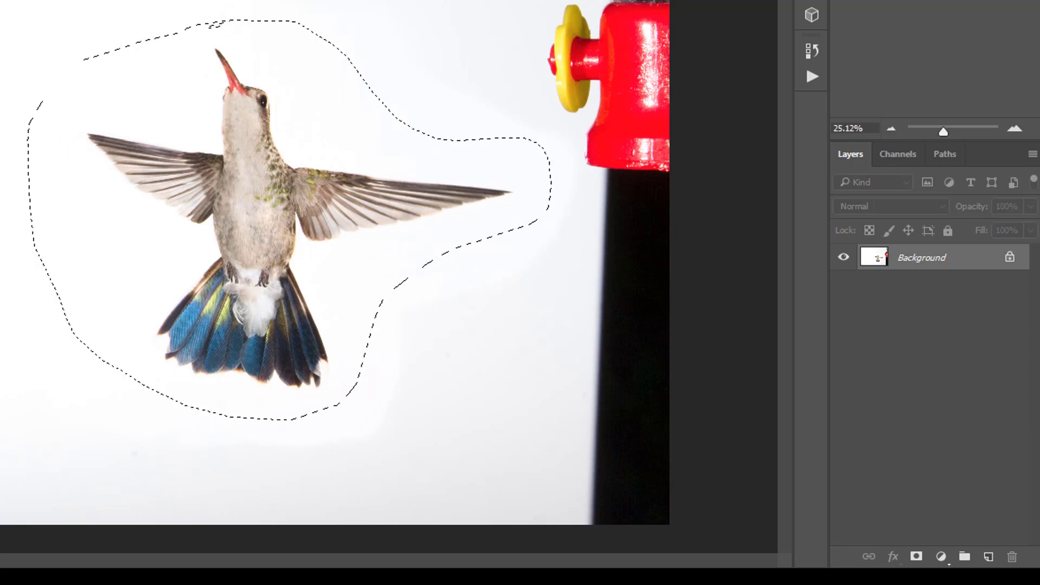